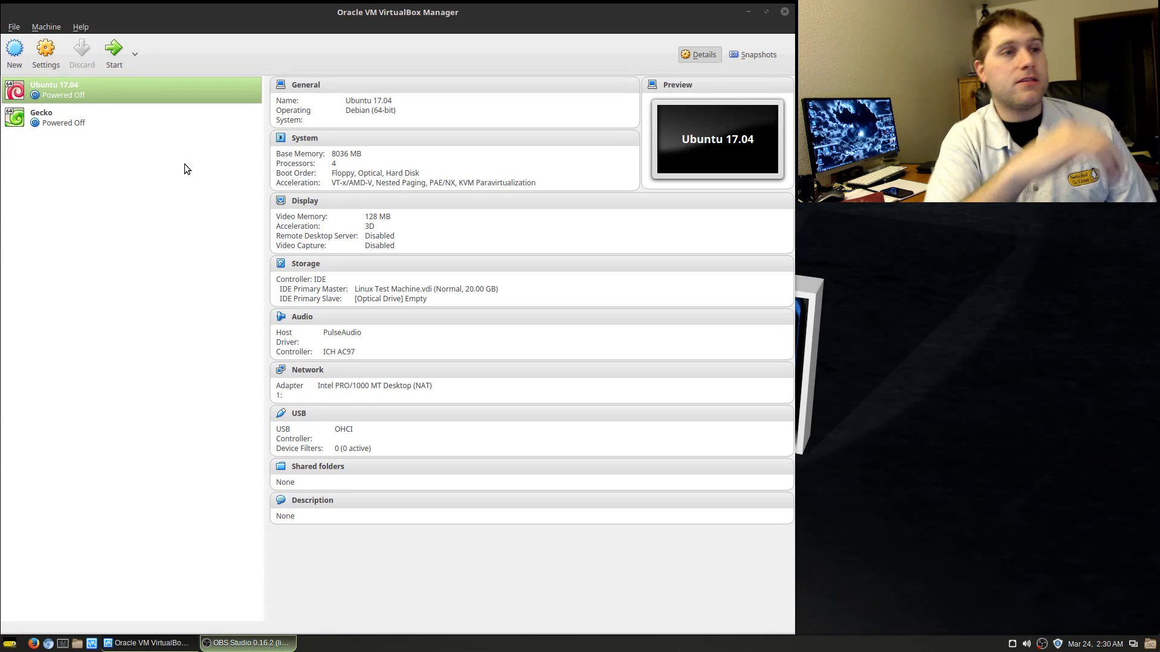
Step: Point out the ubuntu-17.04-beta2-desktop-amd64.iso file on the desktop, then start the Ubuntu 17.04 VM
{"action": "left_click", "coordinate": [748, 12]}
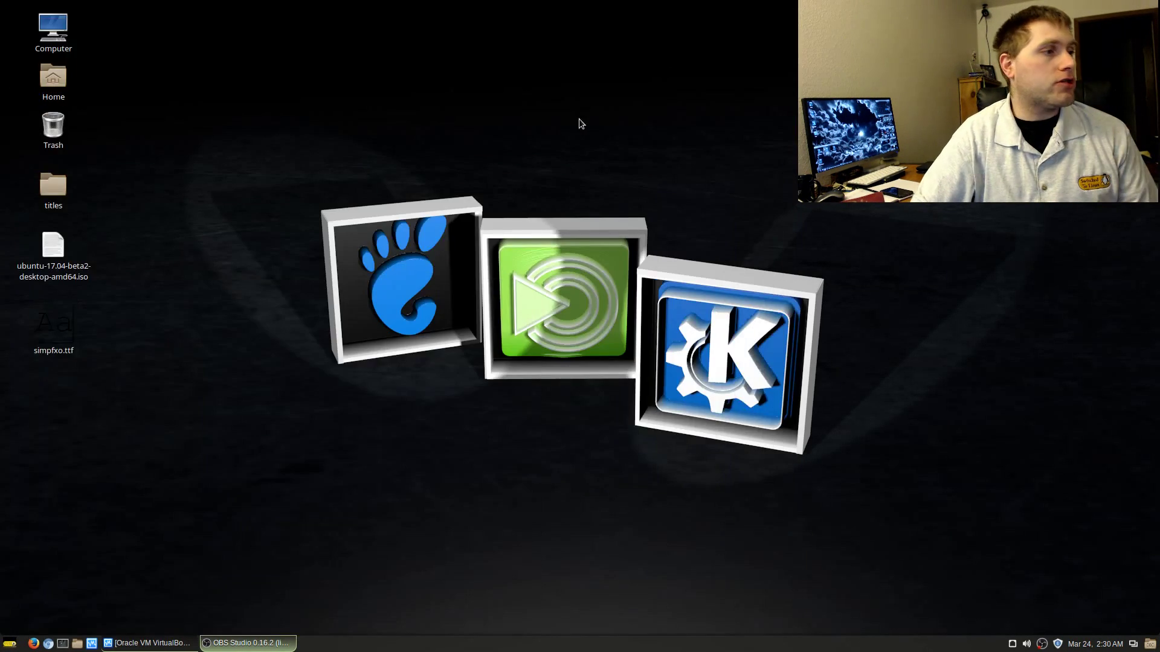
{"action": "left_click", "coordinate": [83, 270]}
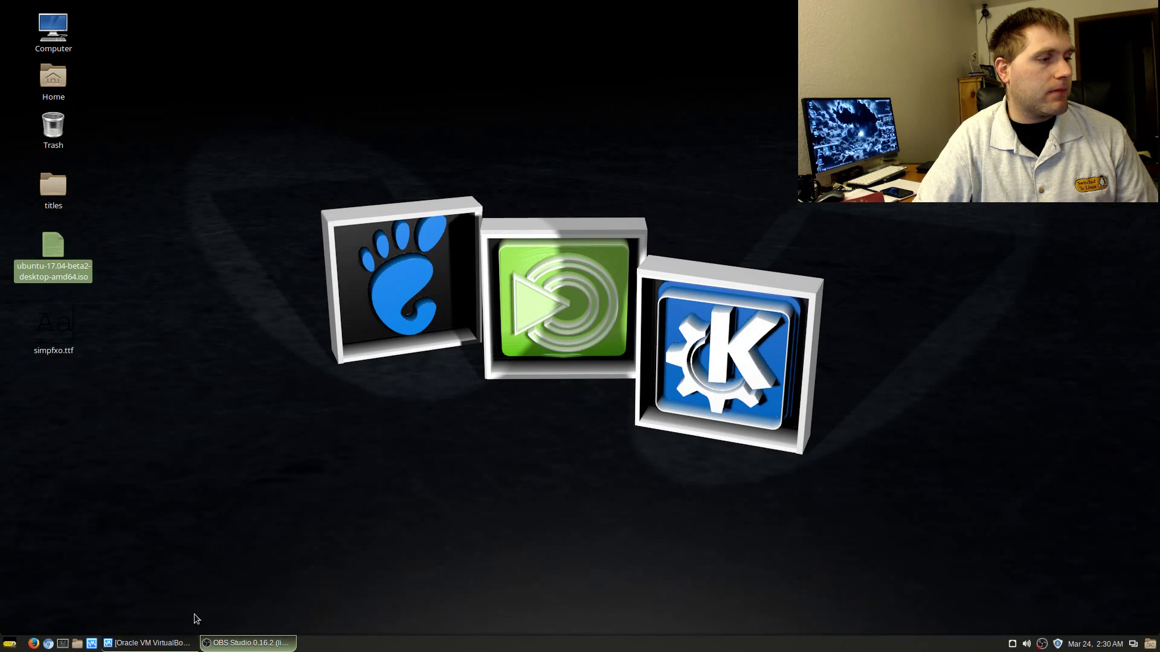
{"action": "left_click", "coordinate": [179, 643]}
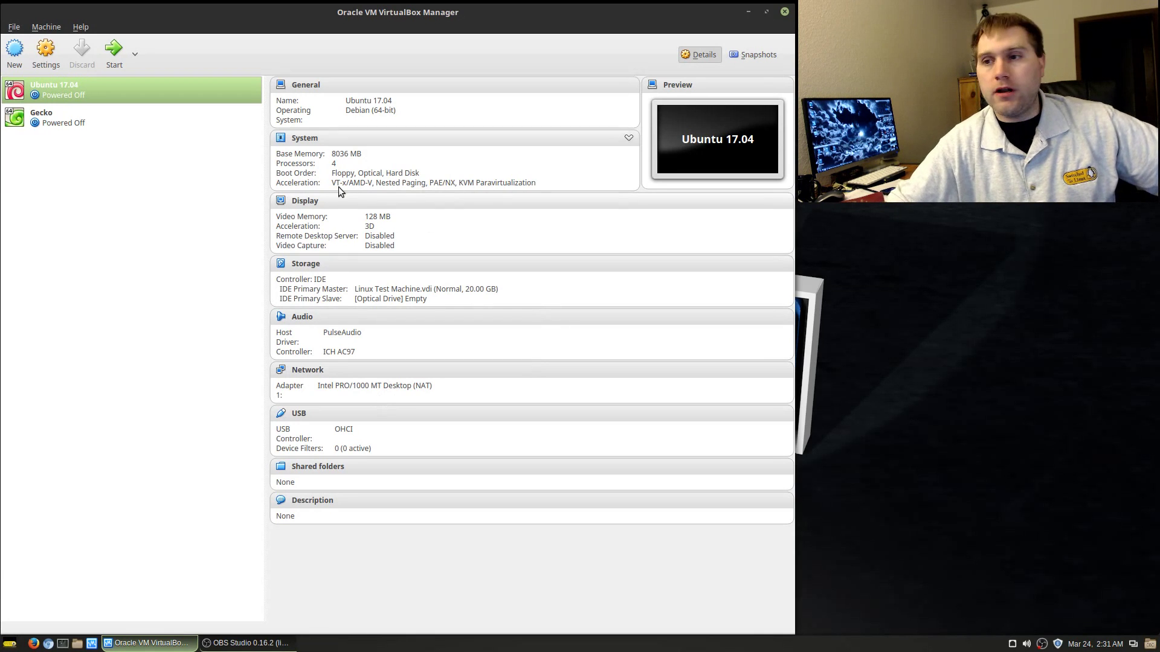
{"action": "left_click", "coordinate": [115, 54]}
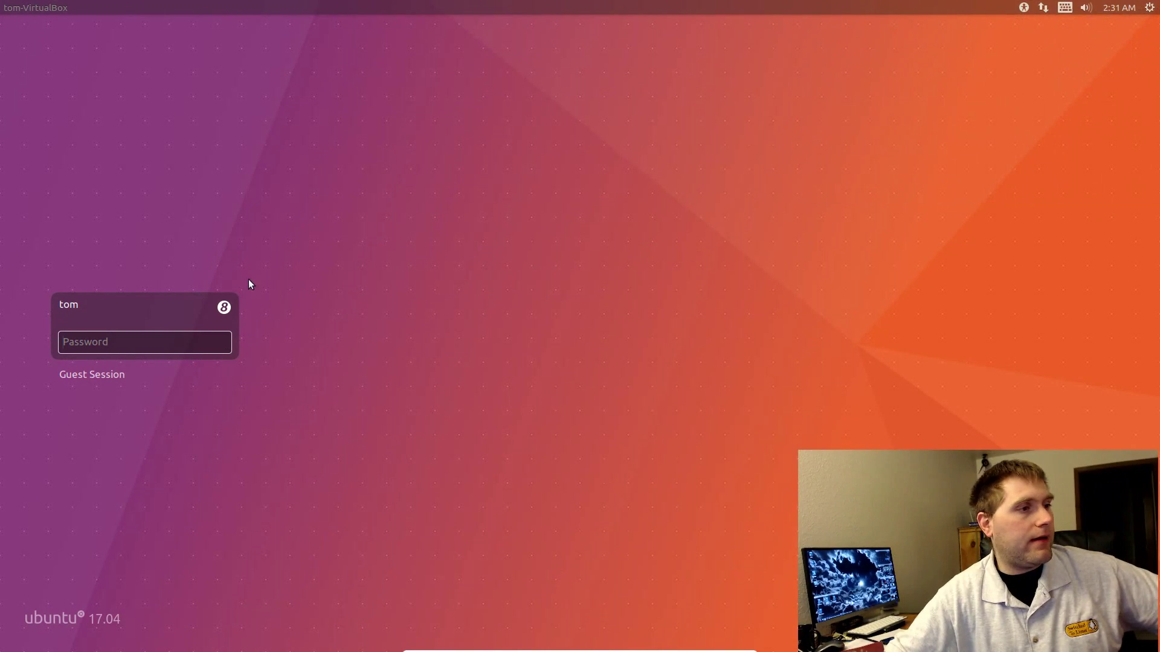
Step: Choose the Ubuntu (Default) session at the login screen and sign in with the account password
{"action": "left_click", "coordinate": [224, 308]}
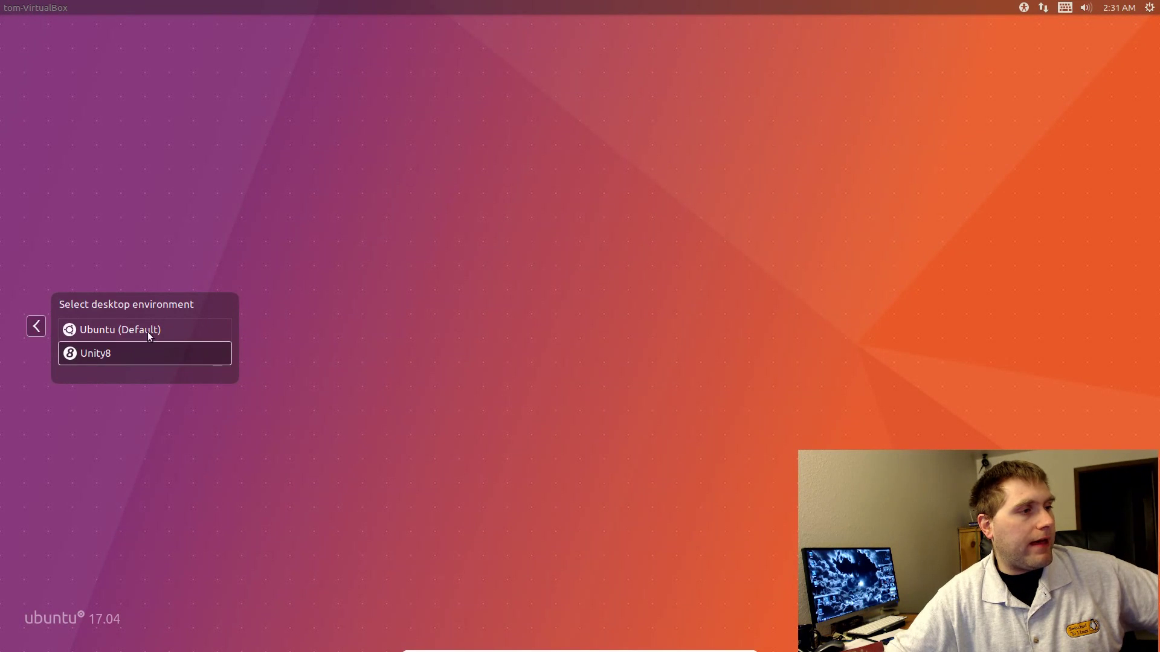
{"action": "left_click", "coordinate": [161, 342]}
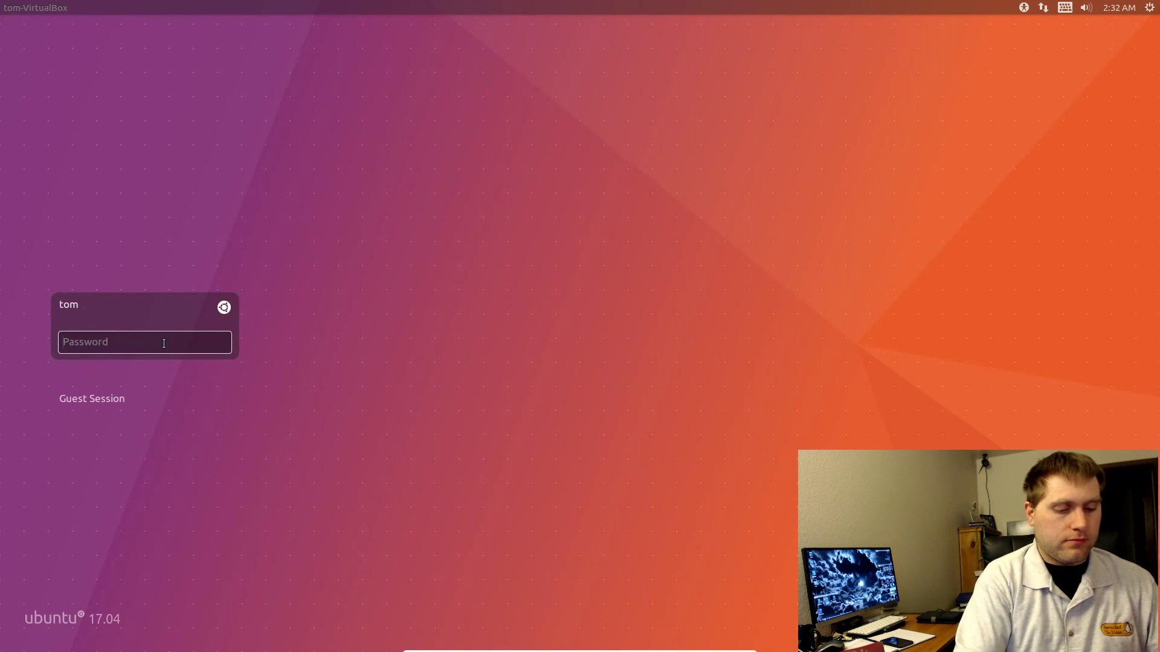
{"action": "type", "text": "******"}
{"action": "key", "text": "Return"}
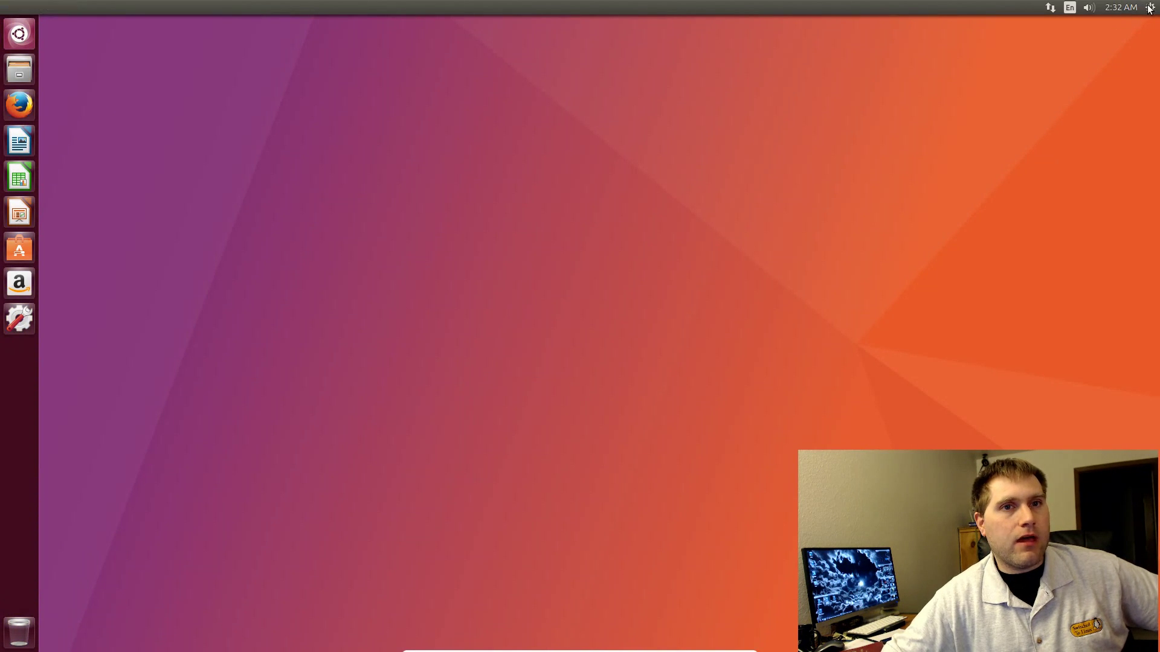
Step: View and close the About This Computer details, then launch System Settings from the launcher
{"action": "left_click", "coordinate": [1149, 7]}
{"action": "mouse_move", "coordinate": [1120, 7]}
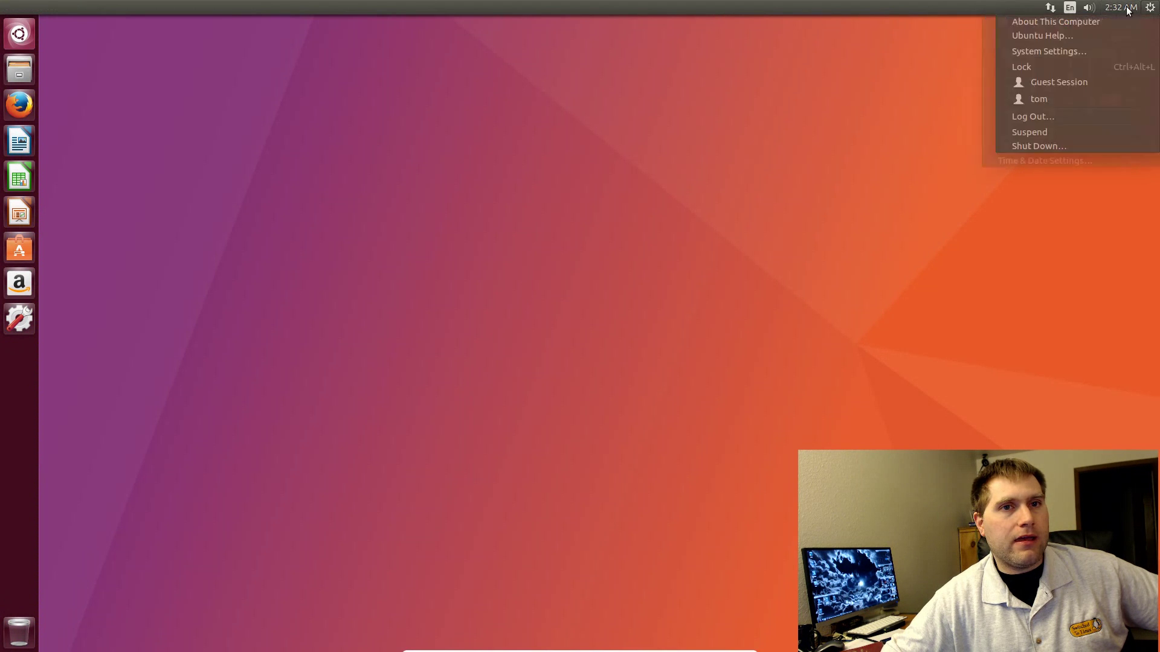
{"action": "left_click", "coordinate": [1115, 22]}
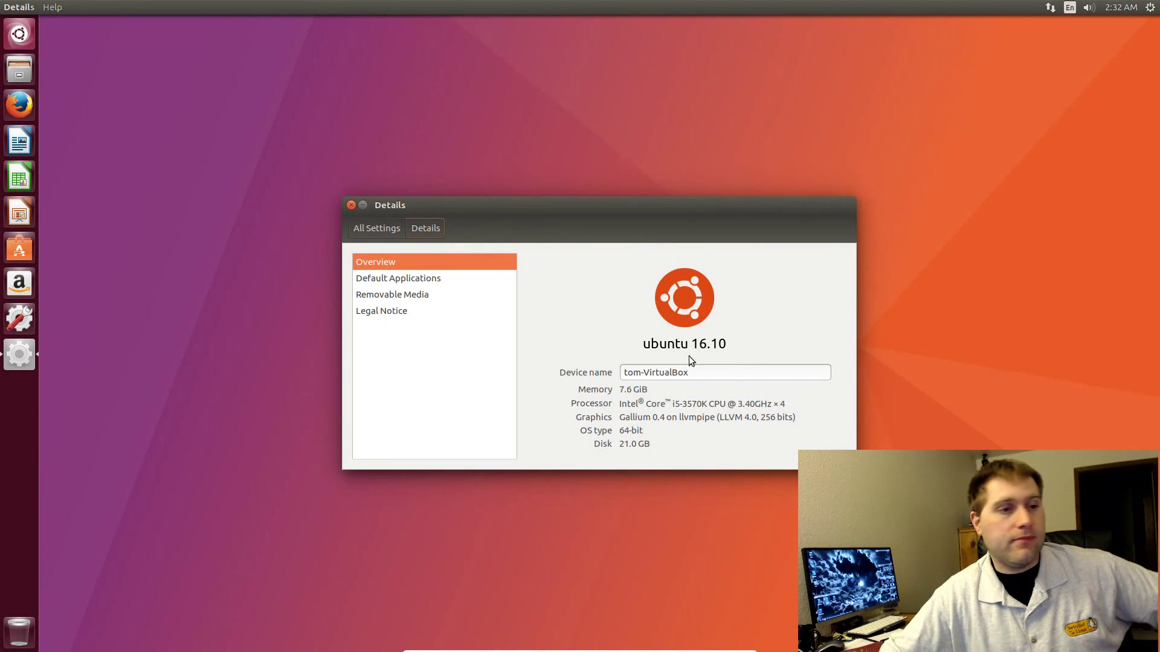
{"action": "left_click", "coordinate": [351, 206]}
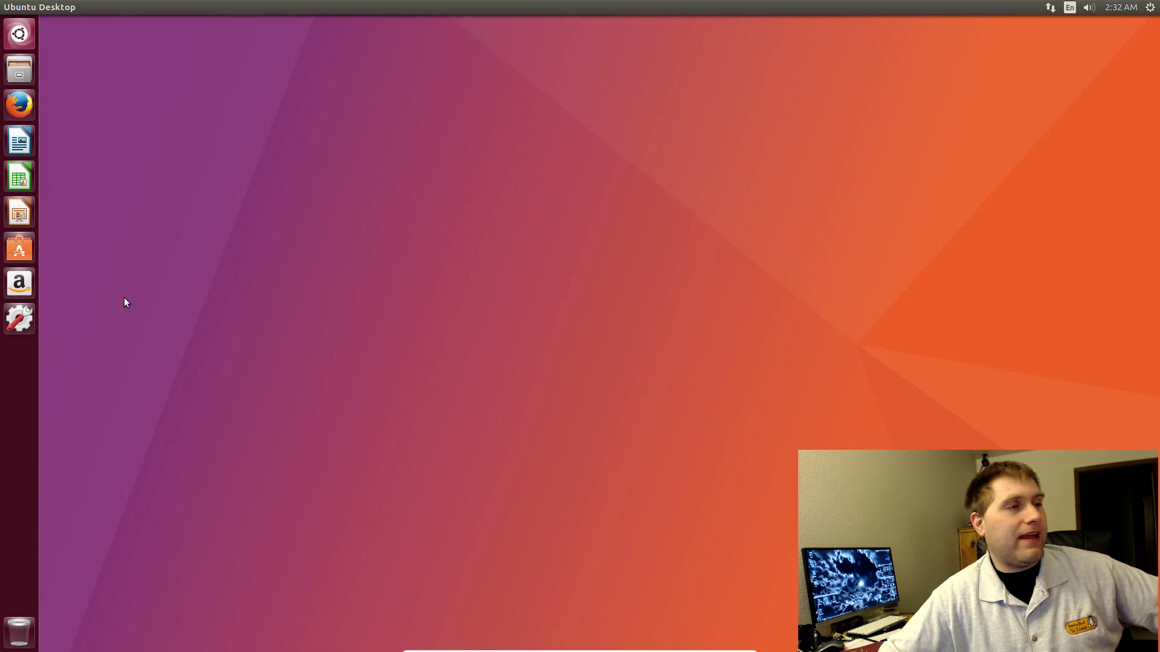
{"action": "left_click", "coordinate": [19, 318]}
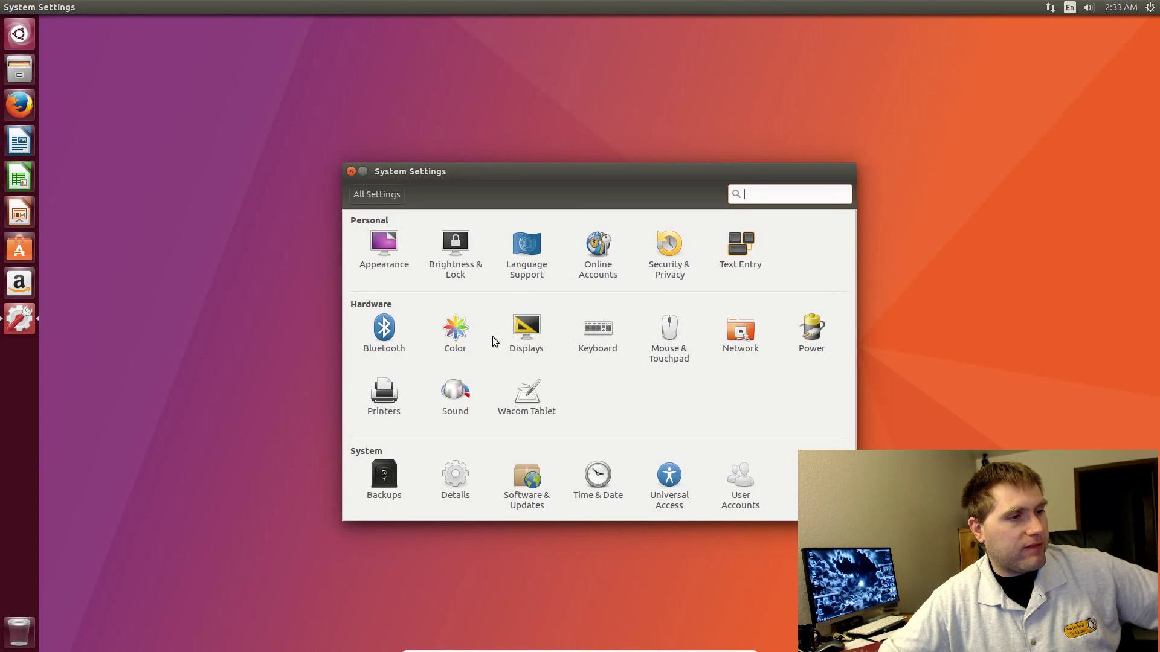
Step: In Appearance, try the Ubuntu Greyscale, orange, dark red, purple and Haukland Beach wallpapers
{"action": "left_click", "coordinate": [392, 261]}
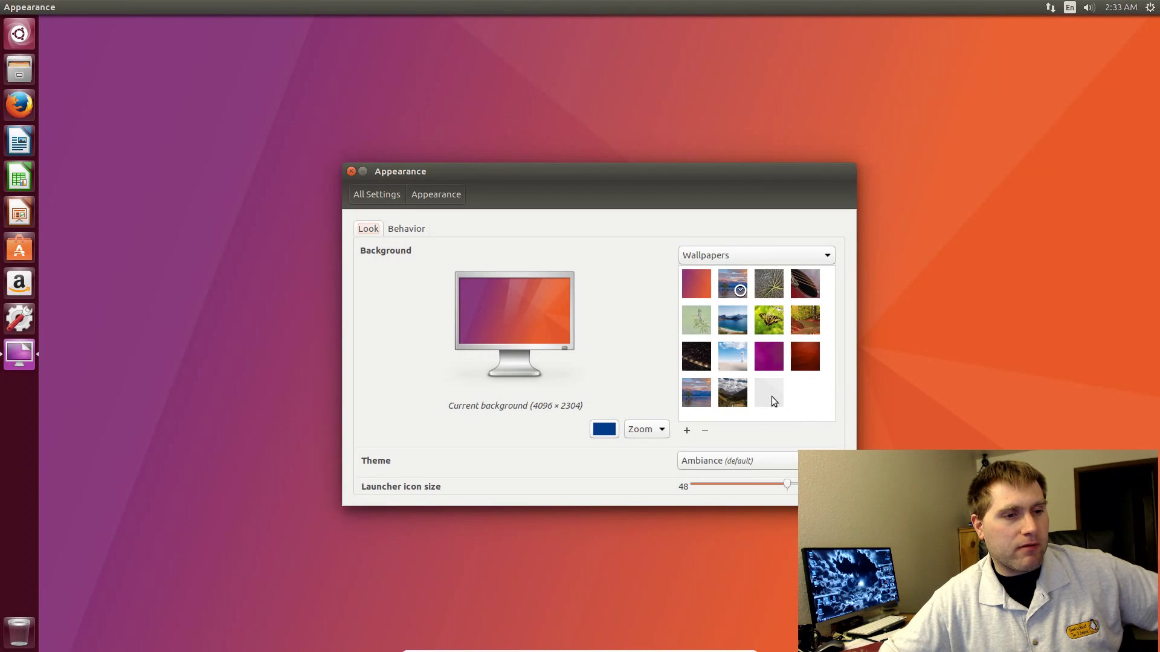
{"action": "left_click", "coordinate": [770, 396]}
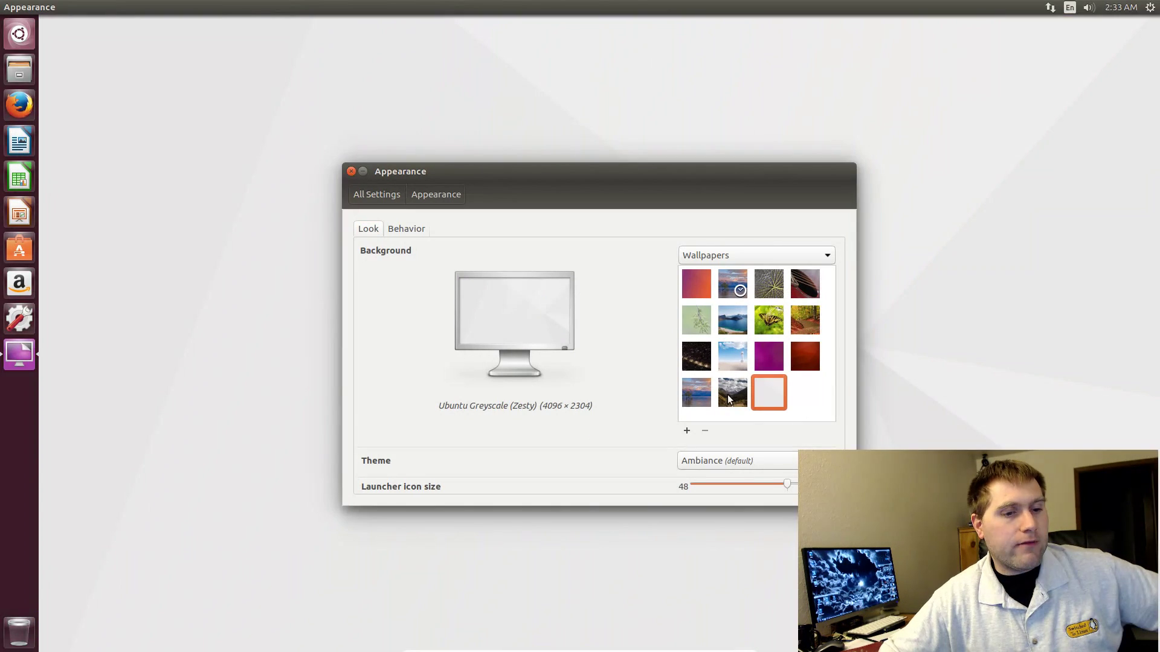
{"action": "left_click_drag", "start_coordinate": [726, 178], "coordinate": [621, 194]}
{"action": "left_click", "coordinate": [580, 299]}
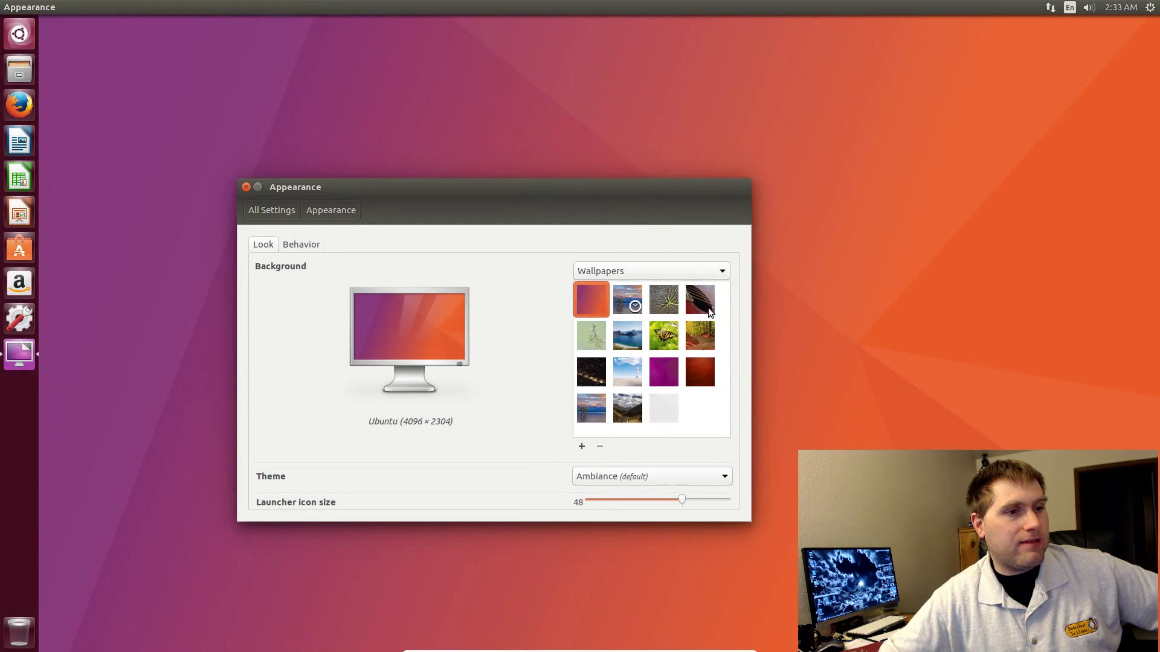
{"action": "left_click", "coordinate": [701, 373]}
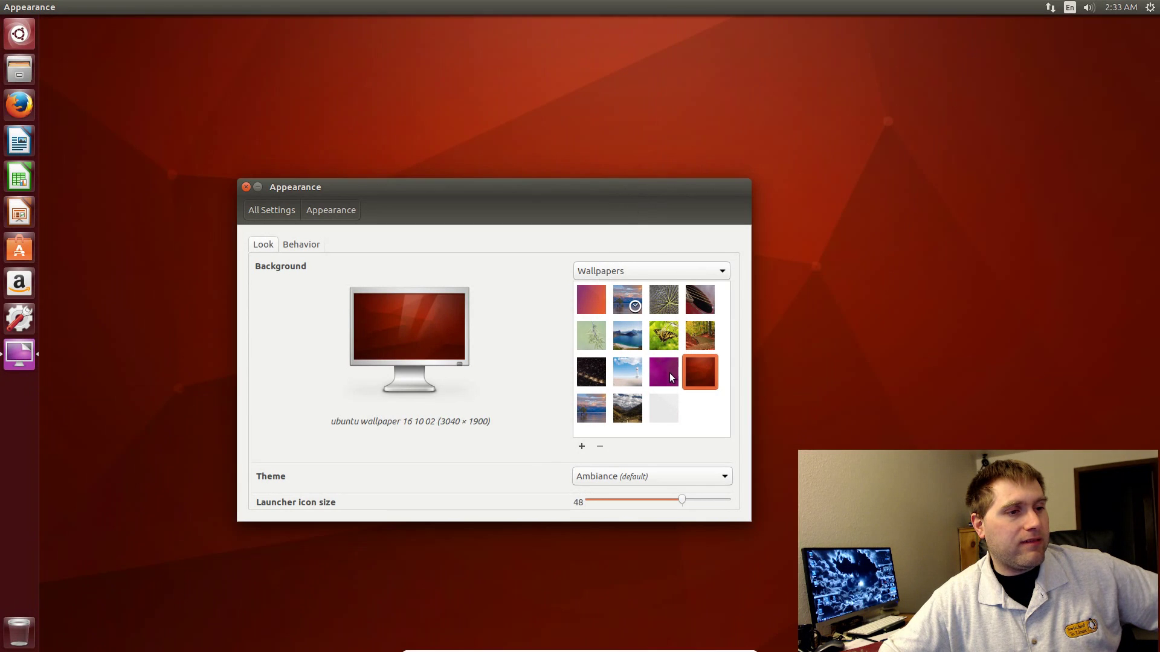
{"action": "left_click", "coordinate": [672, 374]}
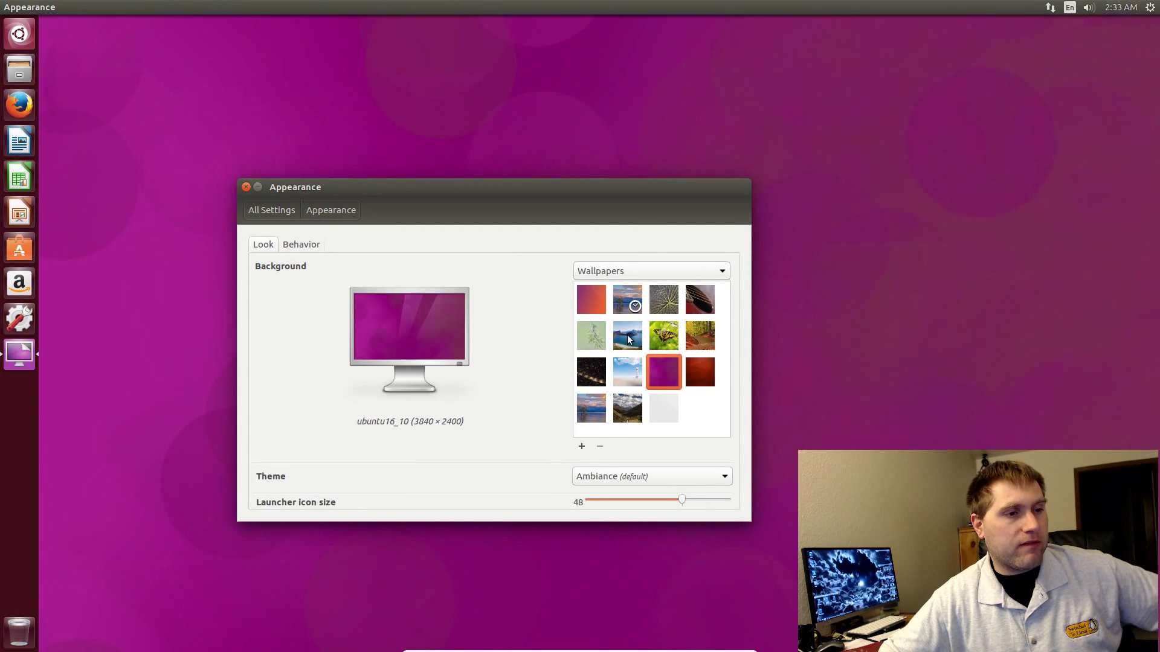
{"action": "left_click", "coordinate": [629, 338]}
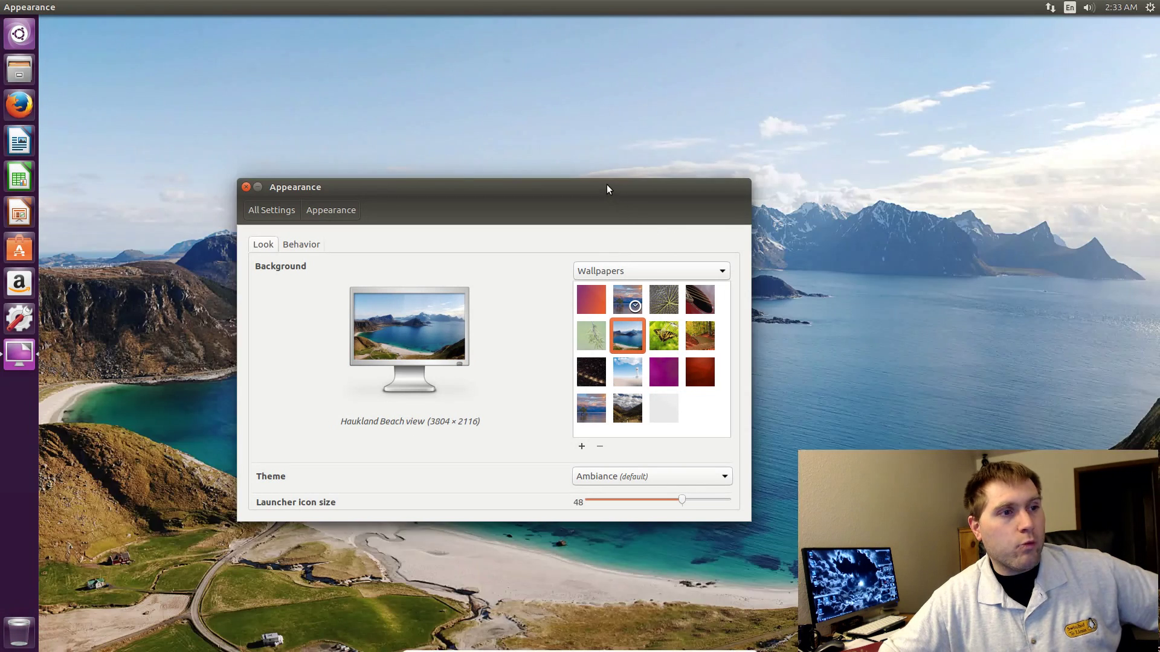
Step: Try community wallpapers like Alien wing, Classic Guitar Detail and Wanaka Tree, then settle on dark red
{"action": "left_click_drag", "start_coordinate": [607, 187], "coordinate": [926, 264]}
{"action": "left_click", "coordinate": [954, 386]}
{"action": "left_click", "coordinate": [983, 375]}
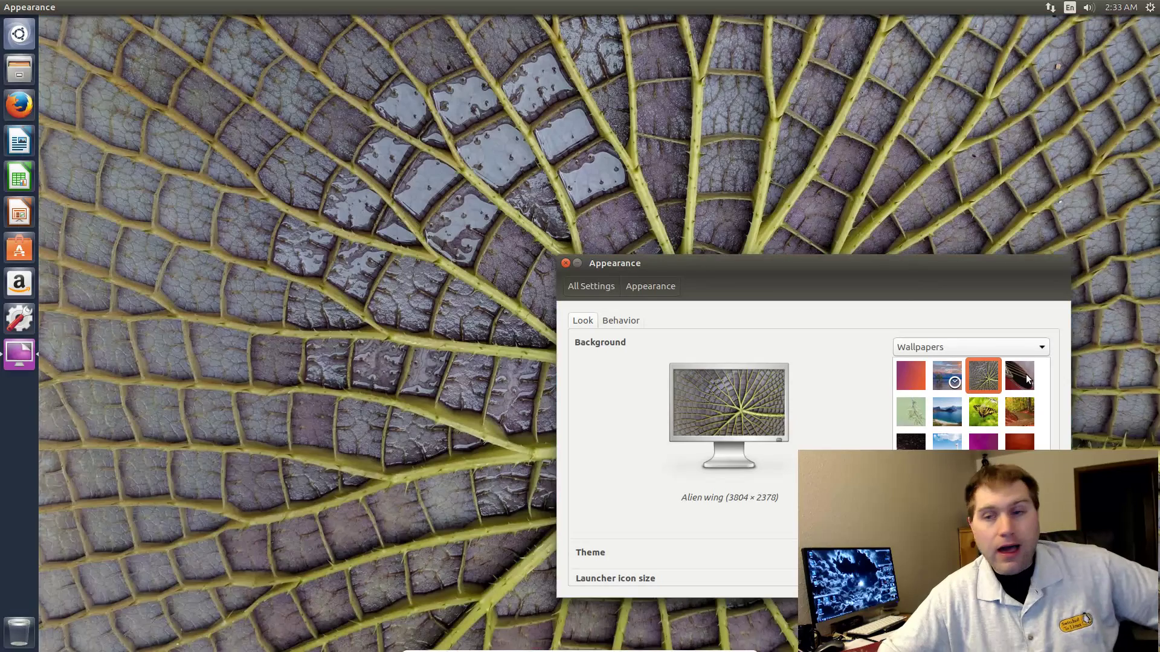
{"action": "left_click", "coordinate": [1026, 374]}
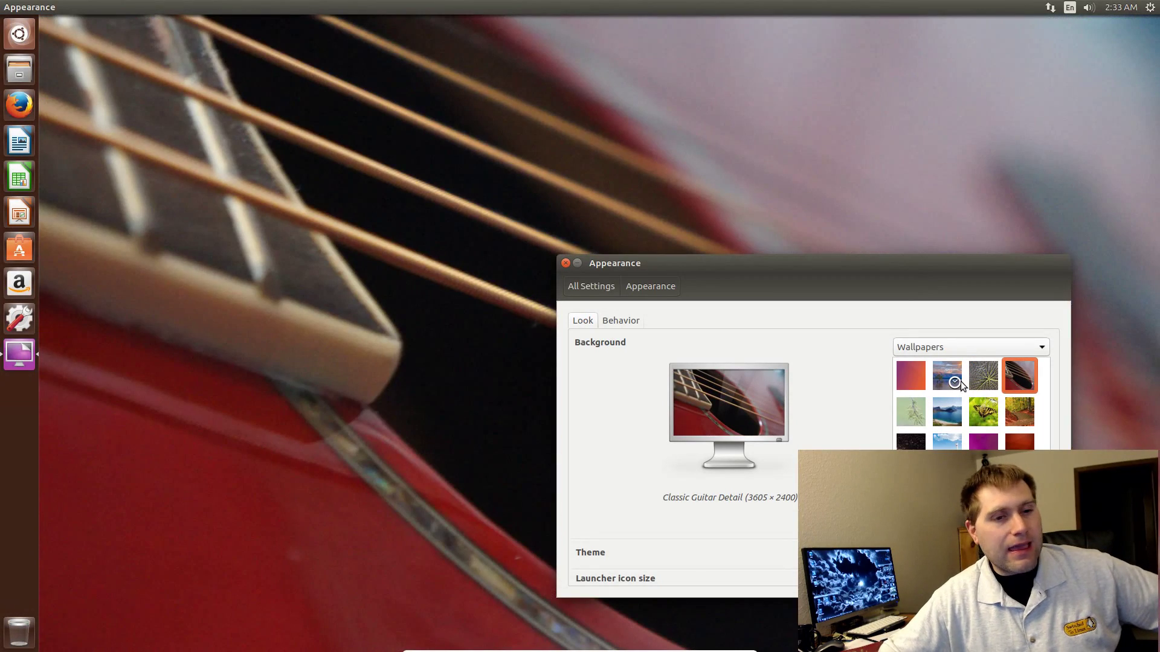
{"action": "left_click", "coordinate": [911, 416]}
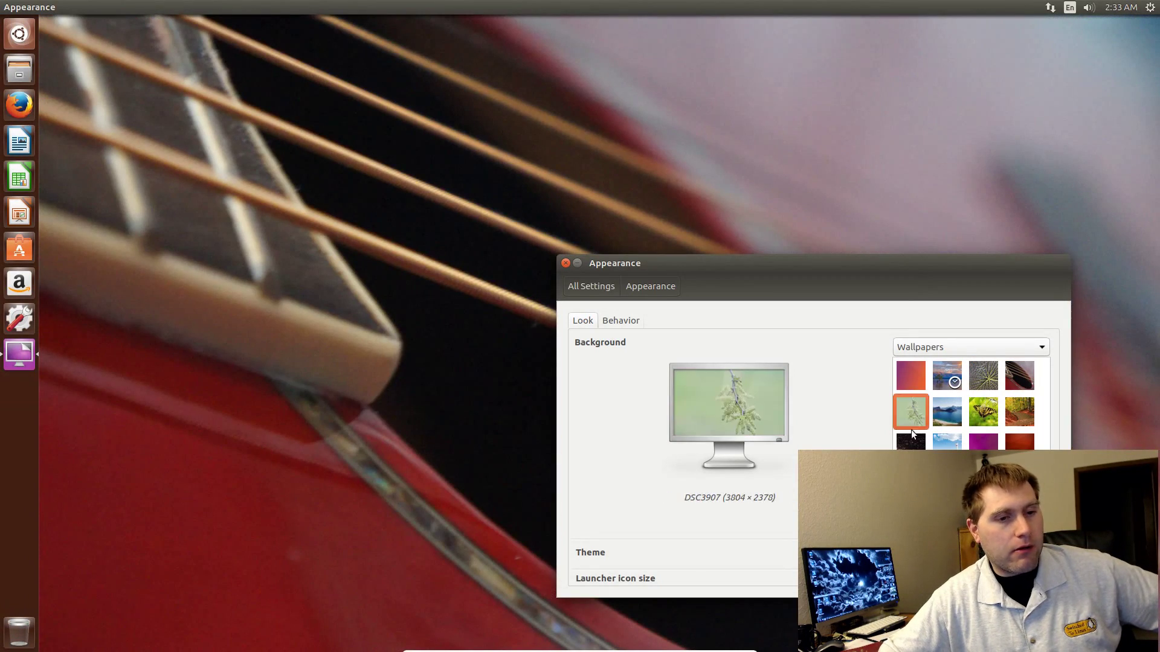
{"action": "left_click", "coordinate": [911, 441]}
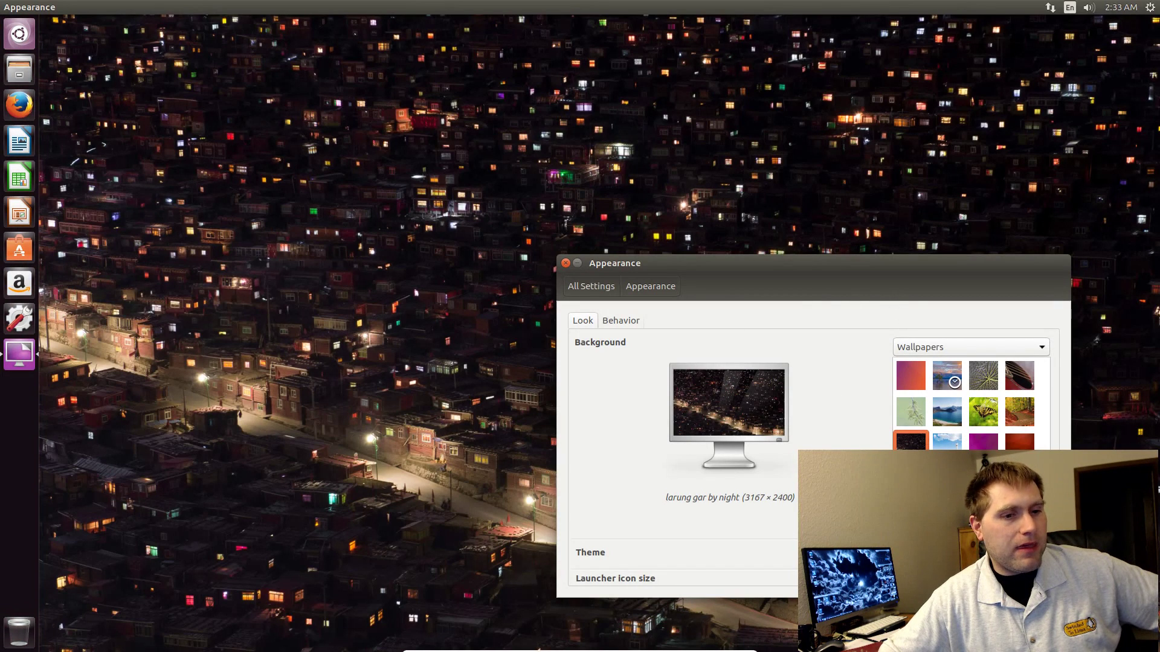
{"action": "left_click", "coordinate": [911, 485]}
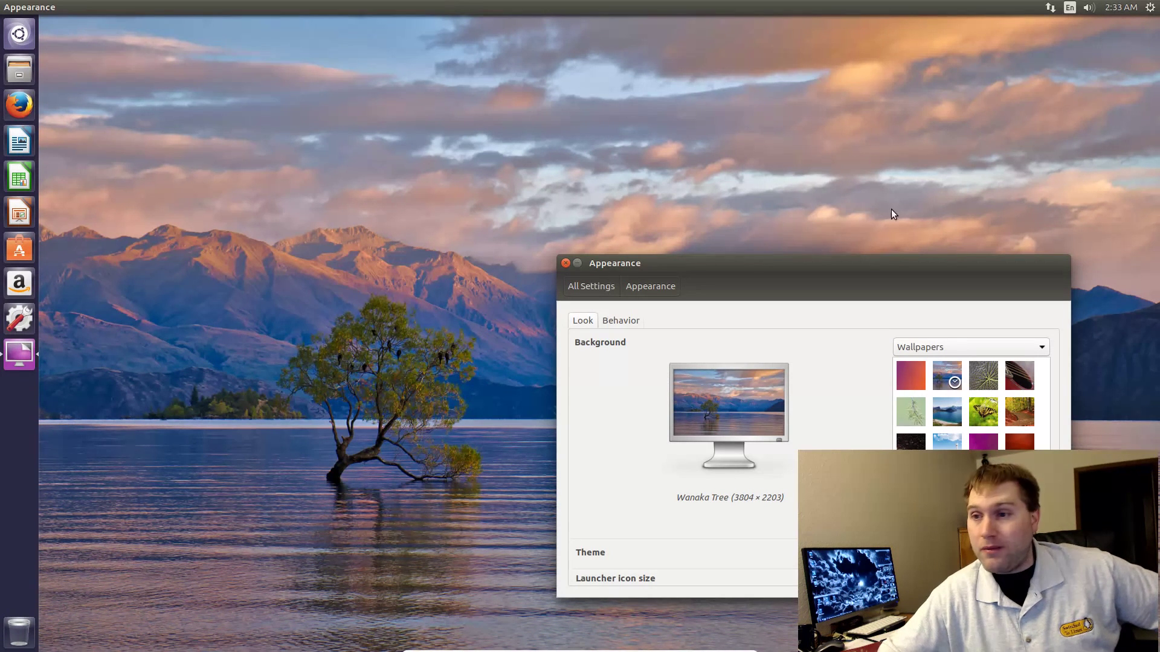
{"action": "left_click_drag", "start_coordinate": [849, 257], "coordinate": [632, 150]}
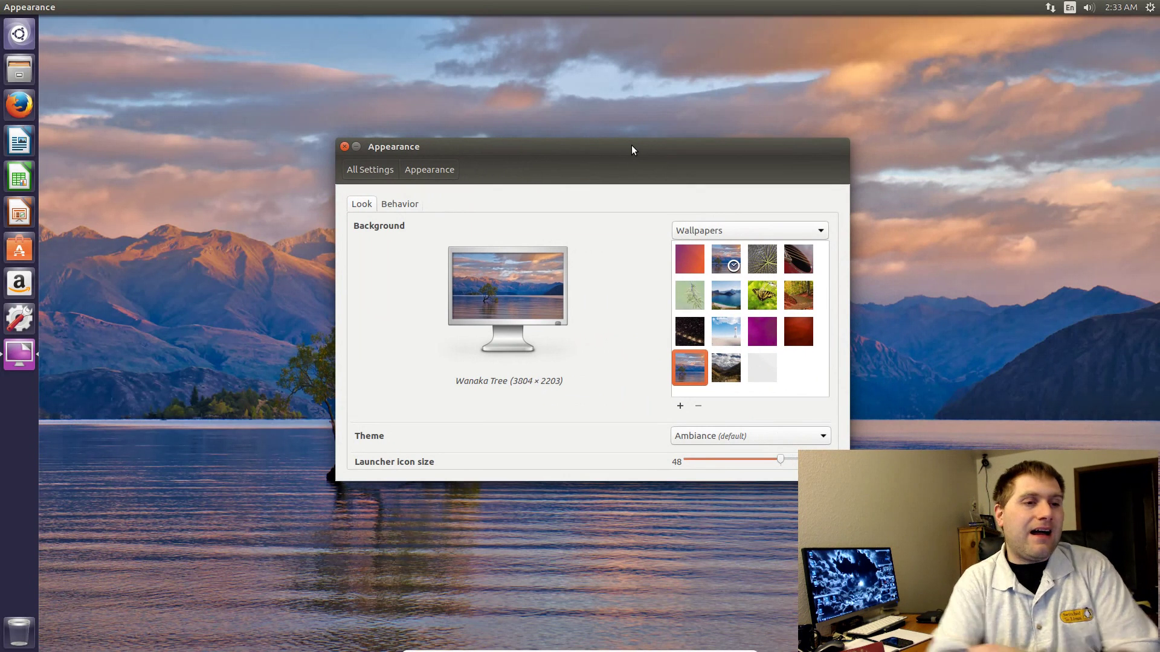
{"action": "left_click", "coordinate": [795, 332]}
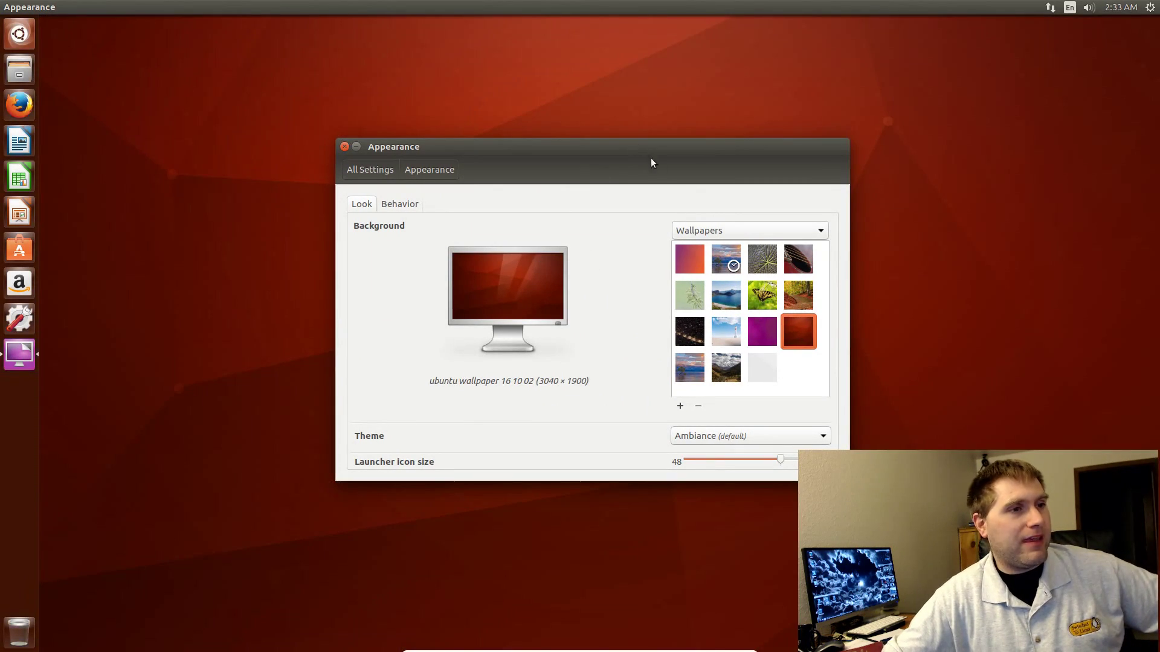
{"action": "left_click_drag", "start_coordinate": [629, 148], "coordinate": [645, 181]}
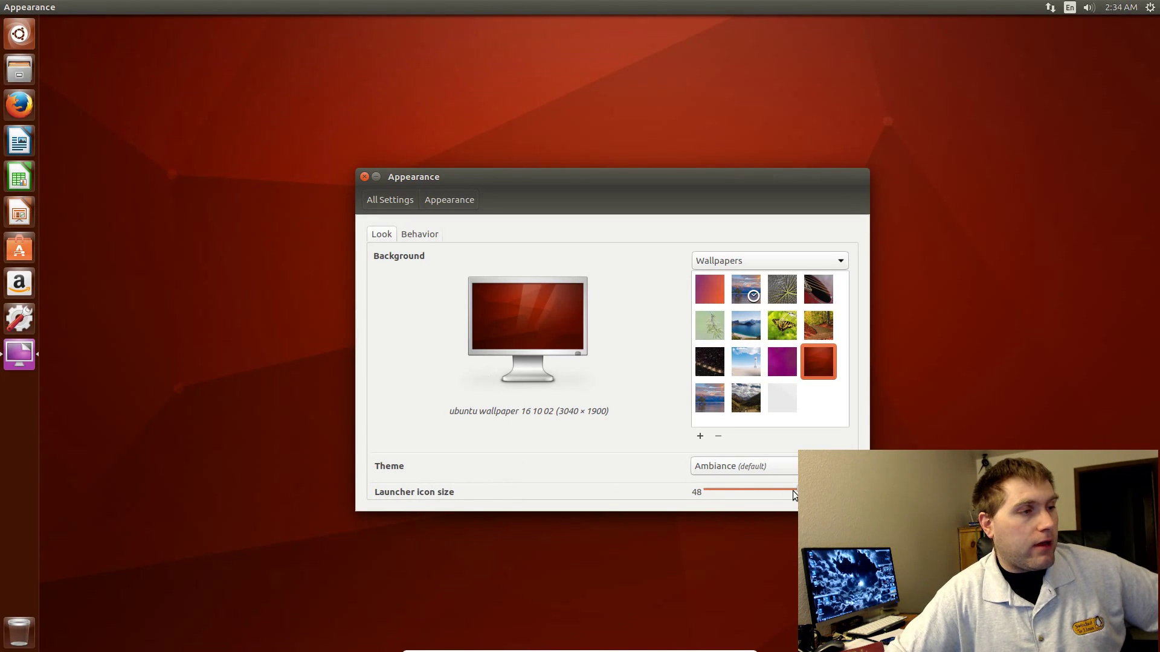
Step: Shrink the launcher icons, keep the Ambiance theme, review Behavior, and return to All Settings
{"action": "mouse_move", "coordinate": [796, 491]}
{"action": "left_mouse_down"}
{"action": "mouse_move", "coordinate": [763, 491]}
{"action": "mouse_move", "coordinate": [843, 491]}
{"action": "mouse_move", "coordinate": [774, 492]}
{"action": "left_mouse_up"}
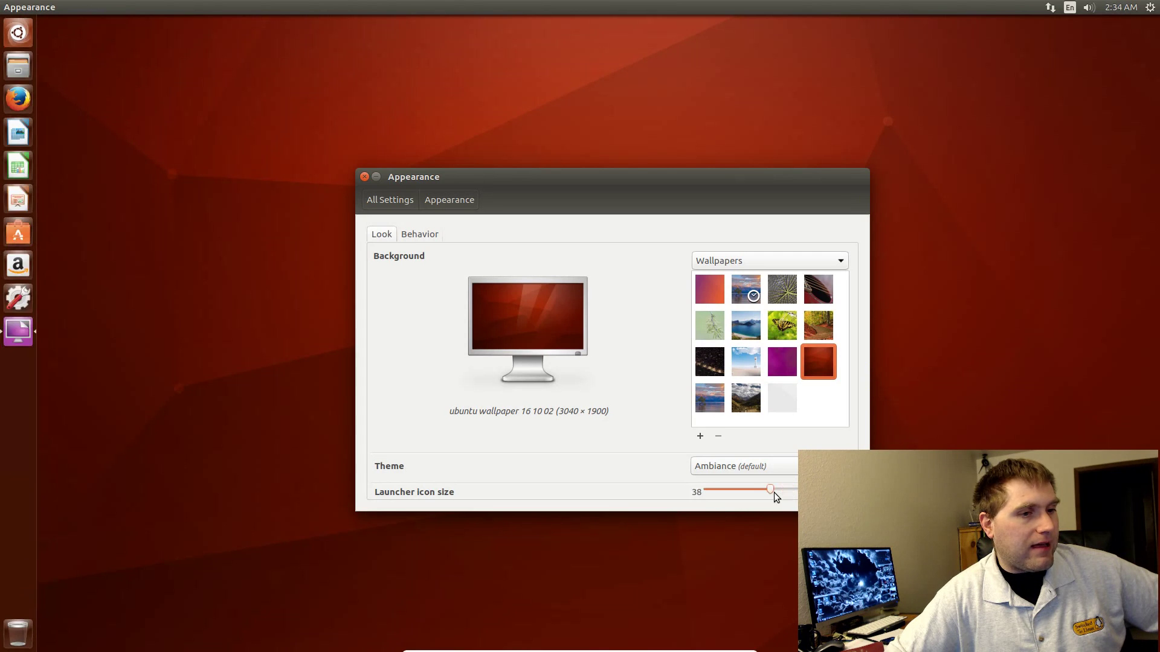
{"action": "left_click", "coordinate": [780, 464]}
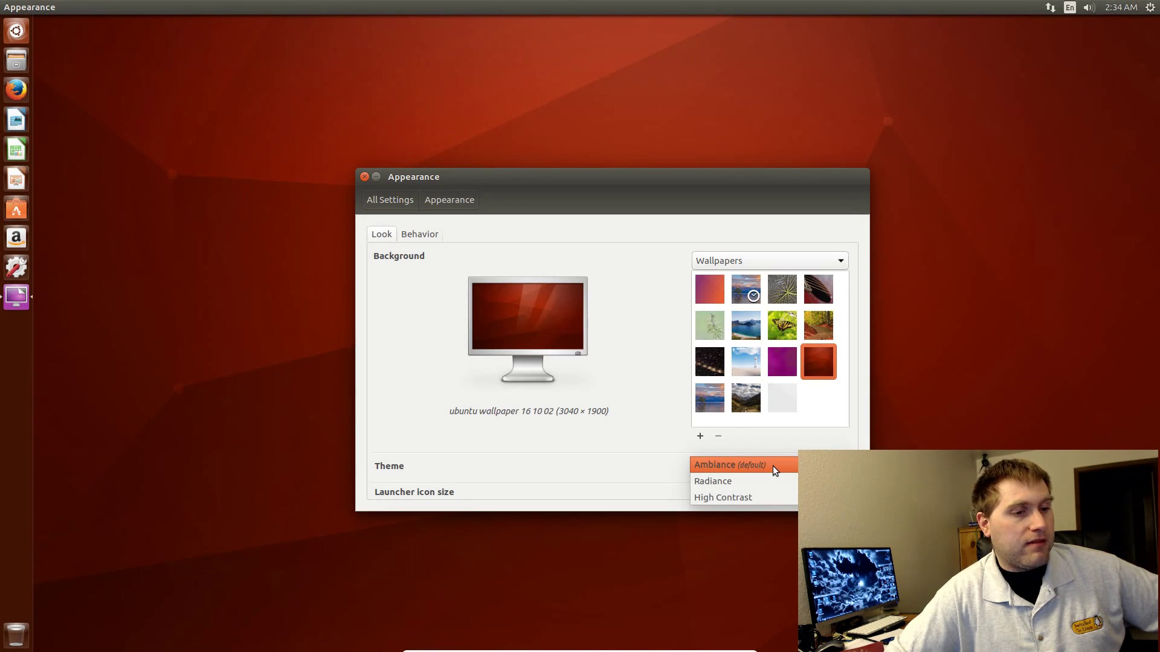
{"action": "left_click", "coordinate": [535, 441]}
{"action": "left_click", "coordinate": [427, 235]}
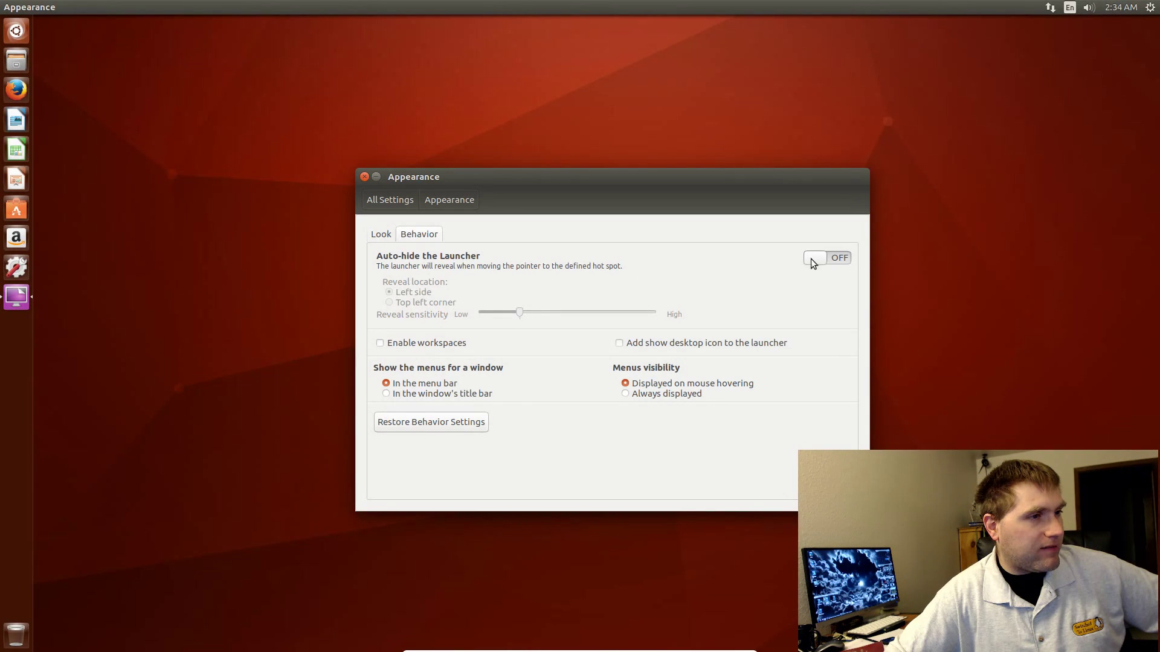
{"action": "left_click", "coordinate": [404, 203]}
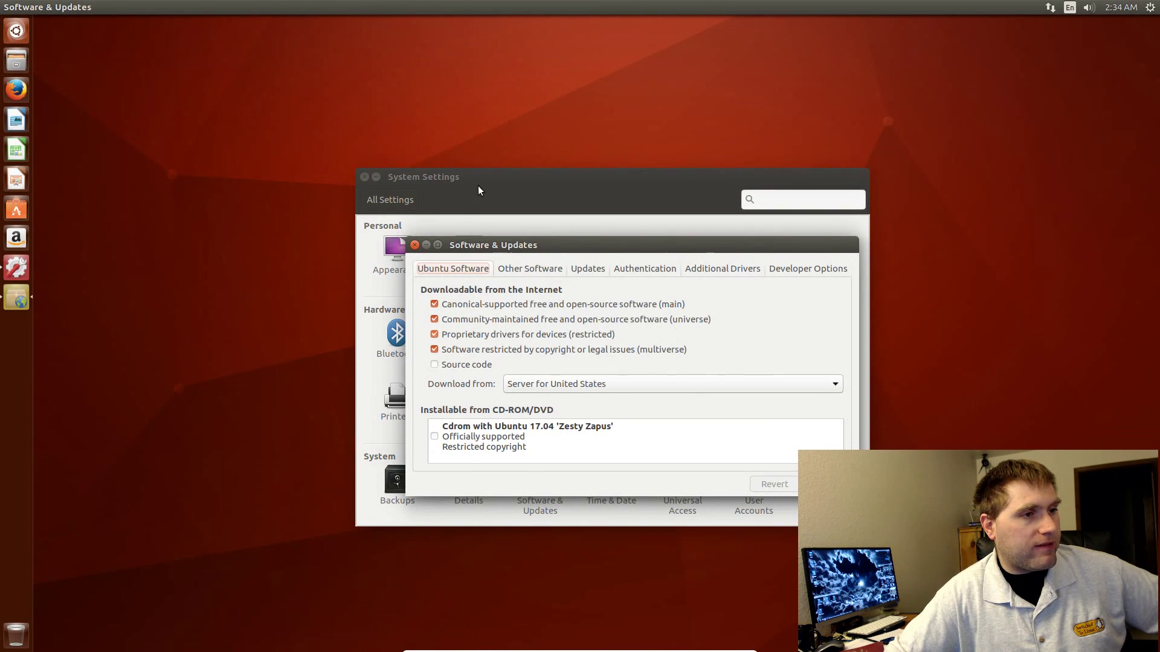
Step: Browse the Other Software, Updates and Authentication tabs, close both settings windows, and open the gear menu
{"action": "left_click", "coordinate": [532, 272]}
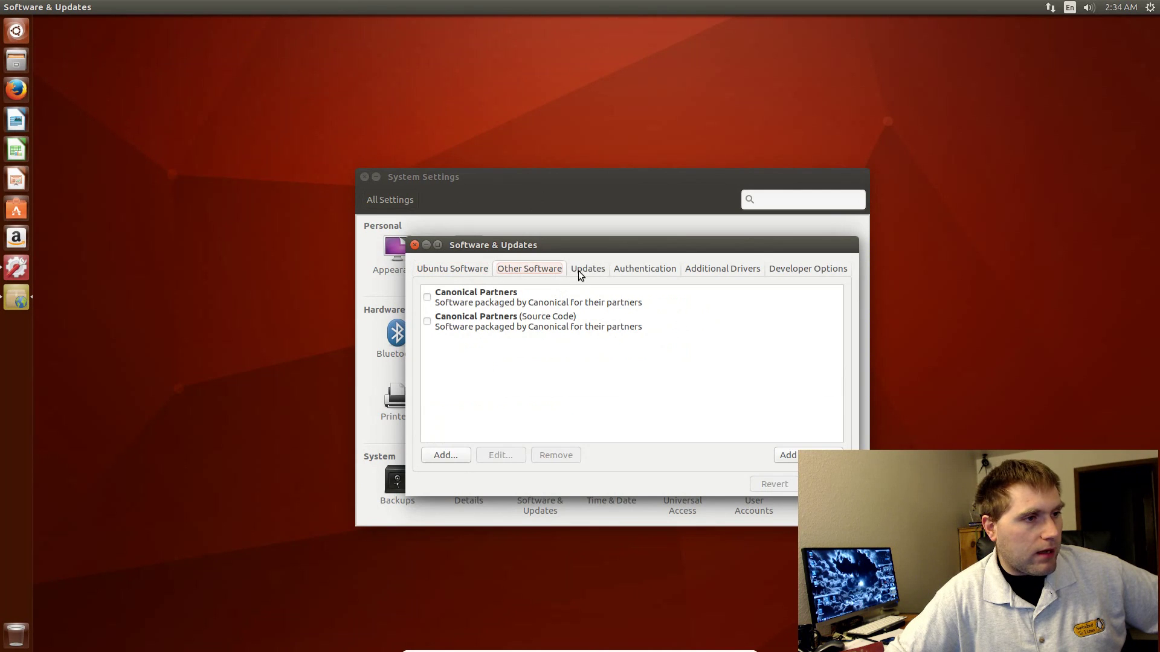
{"action": "left_click", "coordinate": [582, 273]}
{"action": "left_click", "coordinate": [672, 272]}
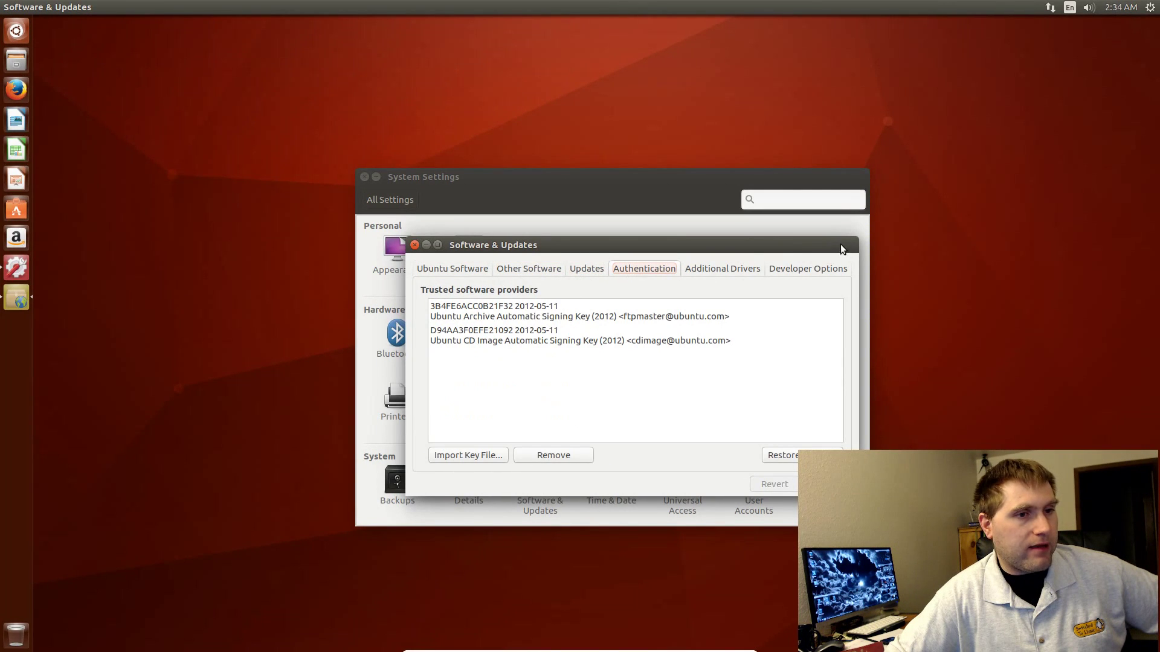
{"action": "left_click", "coordinate": [825, 484]}
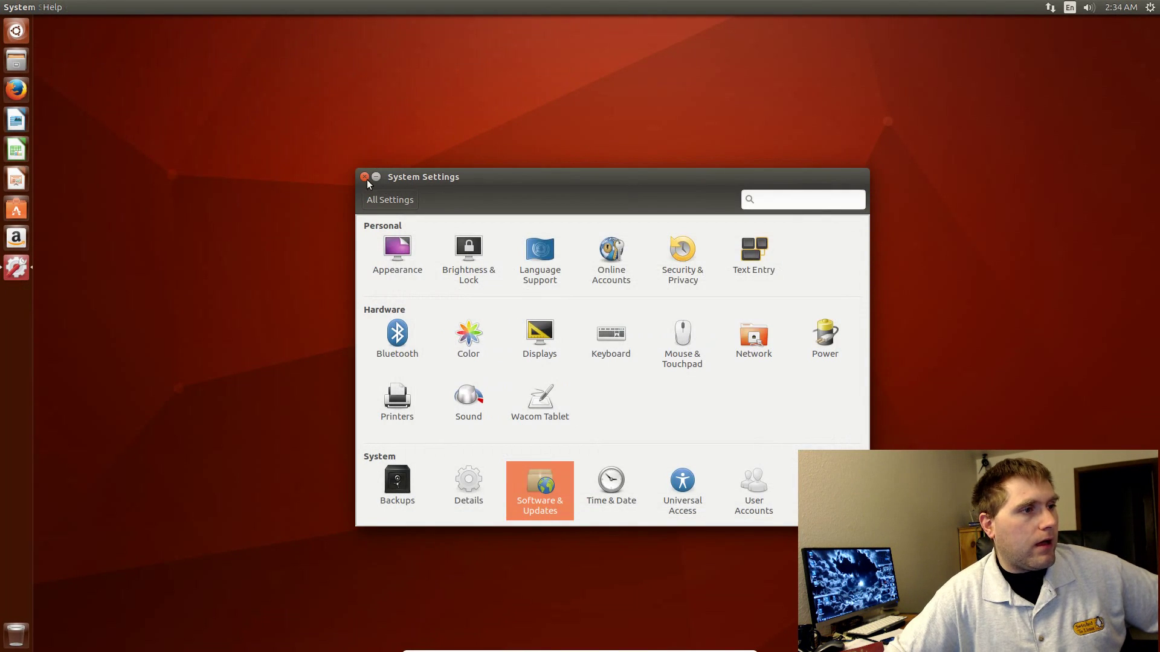
{"action": "left_click", "coordinate": [365, 178]}
{"action": "left_click", "coordinate": [1149, 7]}
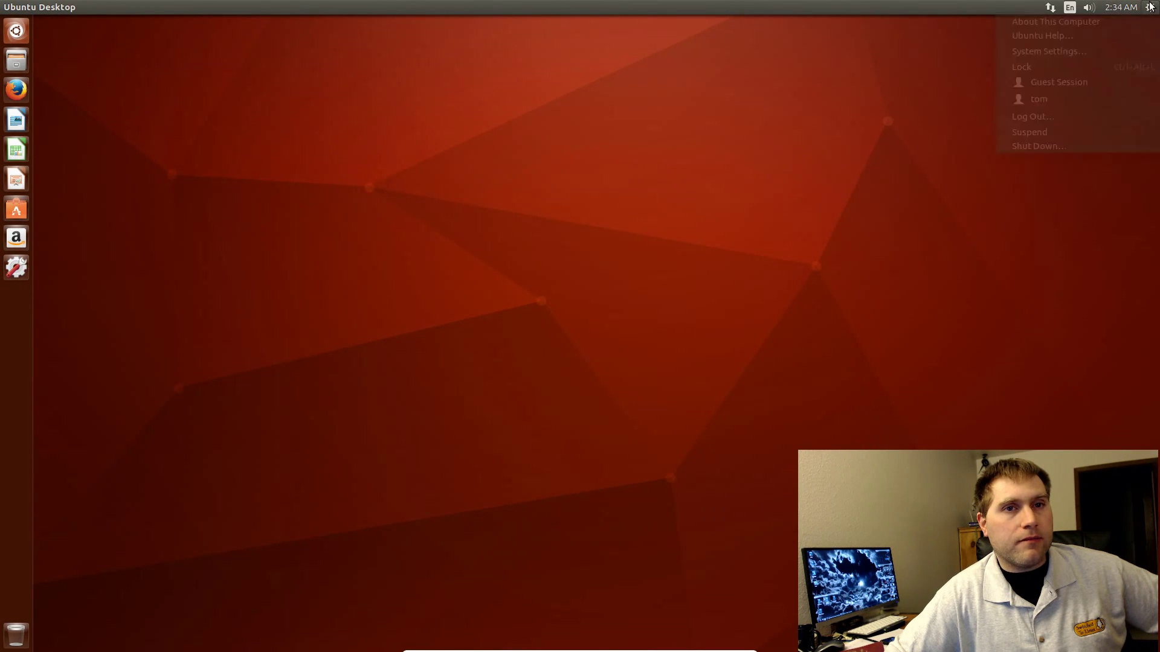
Step: Choose Log Out from the gear menu and confirm it in the dialog
{"action": "left_click", "coordinate": [1049, 117]}
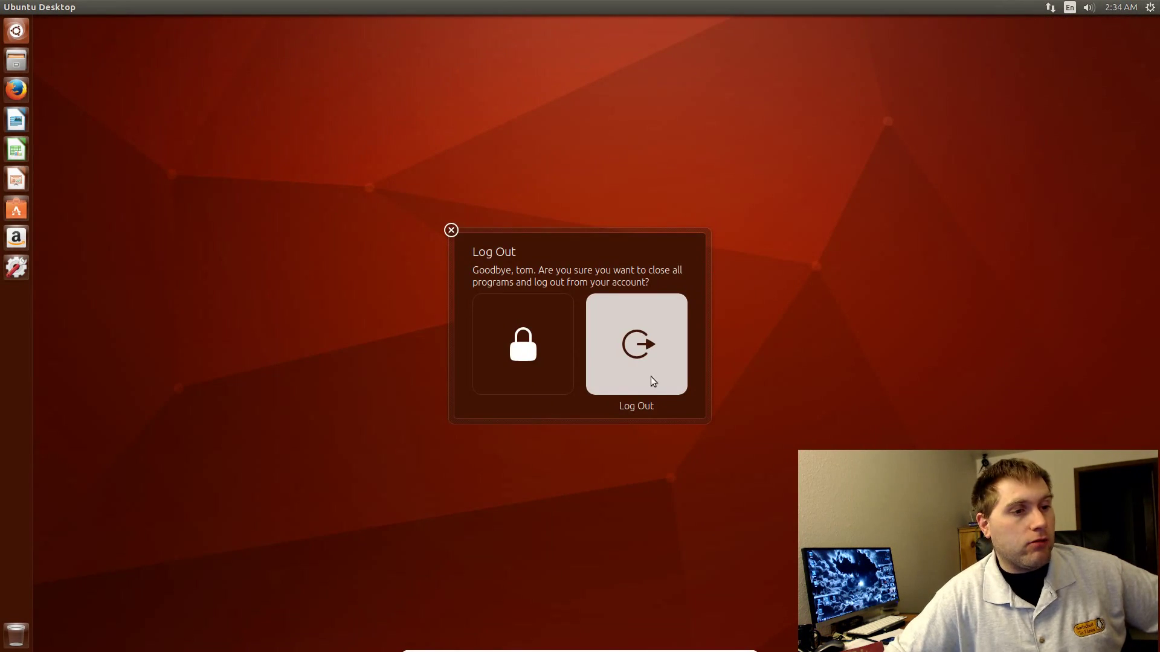
{"action": "left_click", "coordinate": [650, 376]}
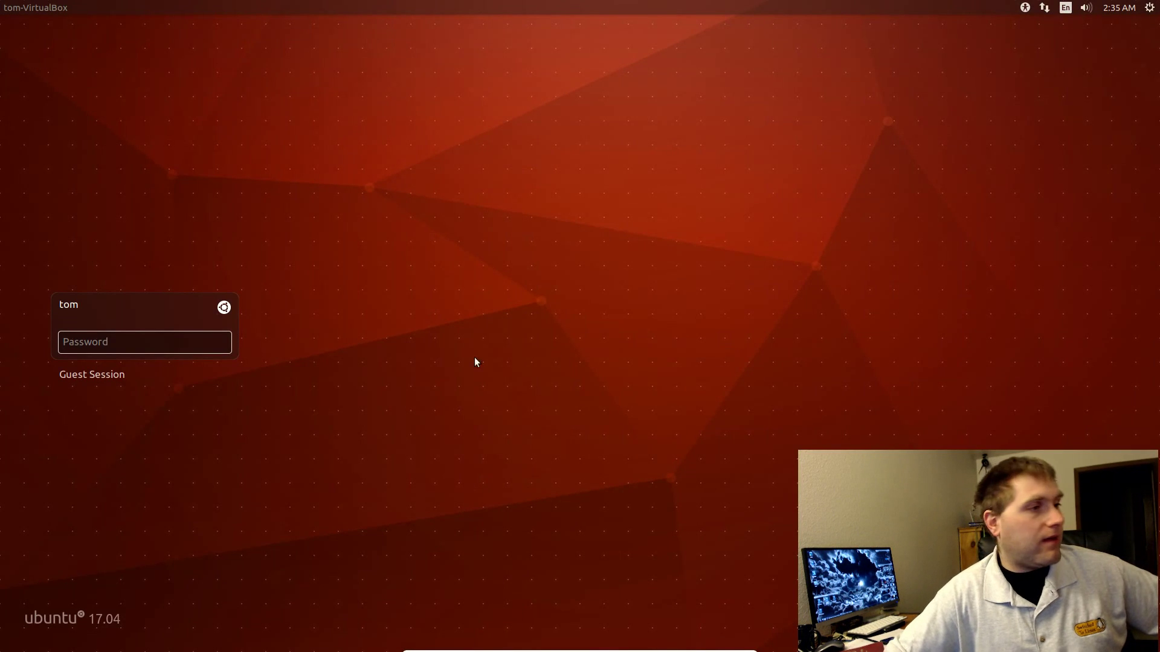
Step: Select the Unity8 session at the login screen and sign in with the account password
{"action": "left_click", "coordinate": [223, 307]}
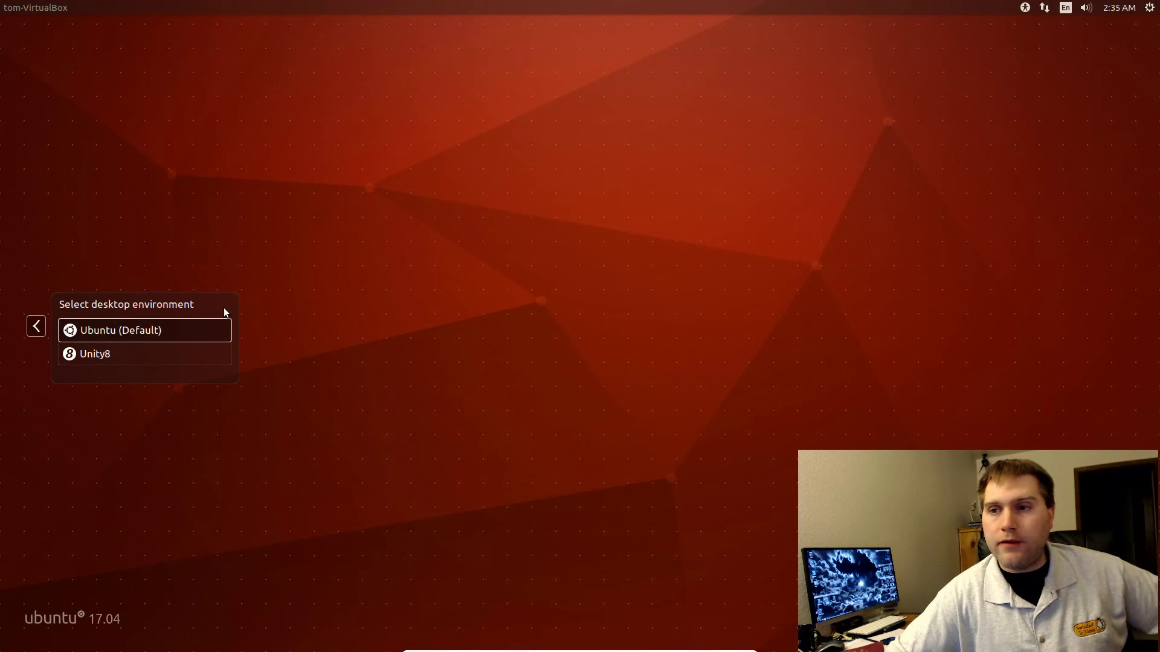
{"action": "left_click", "coordinate": [101, 354]}
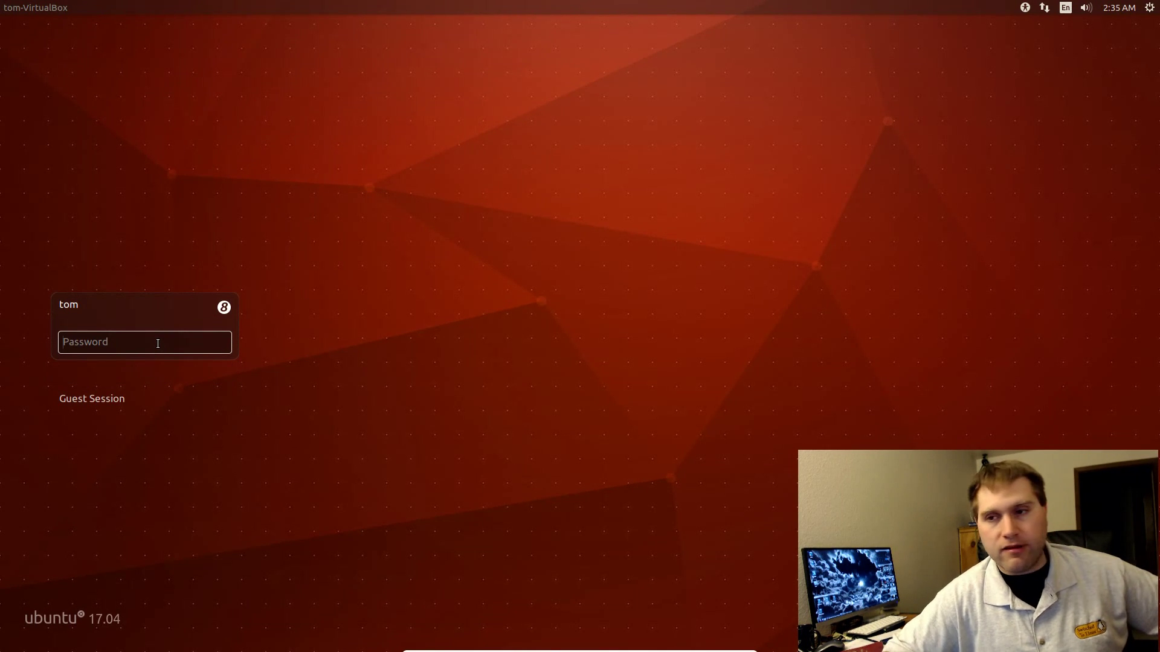
{"action": "type", "text": "••••••"}
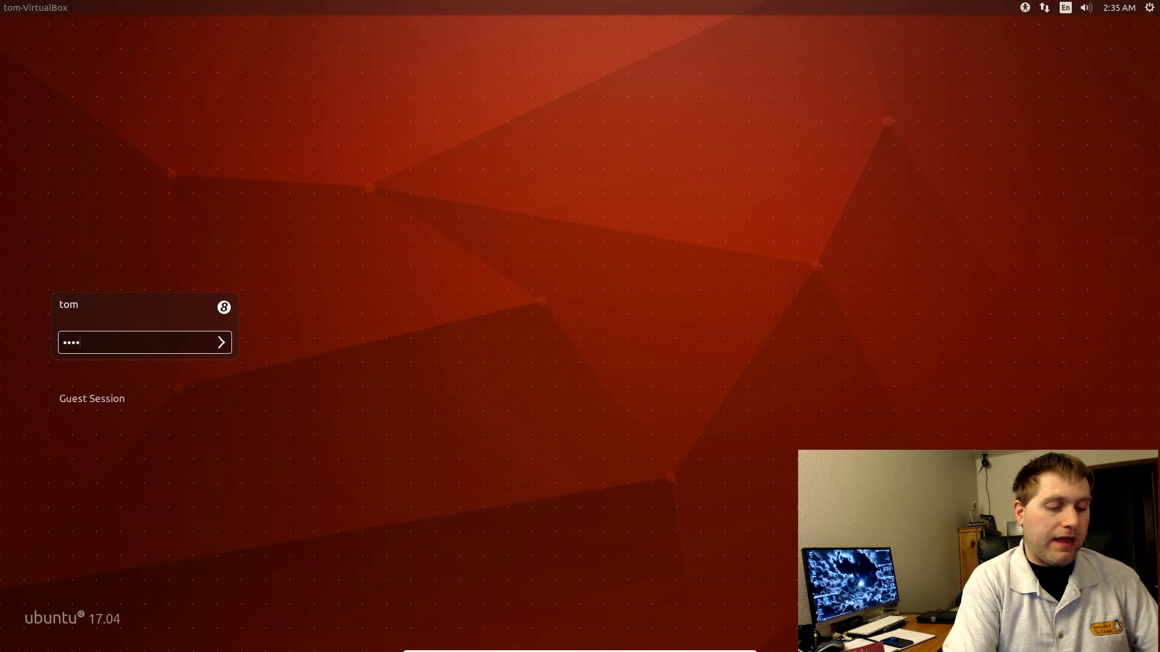
{"action": "key", "text": "Return"}
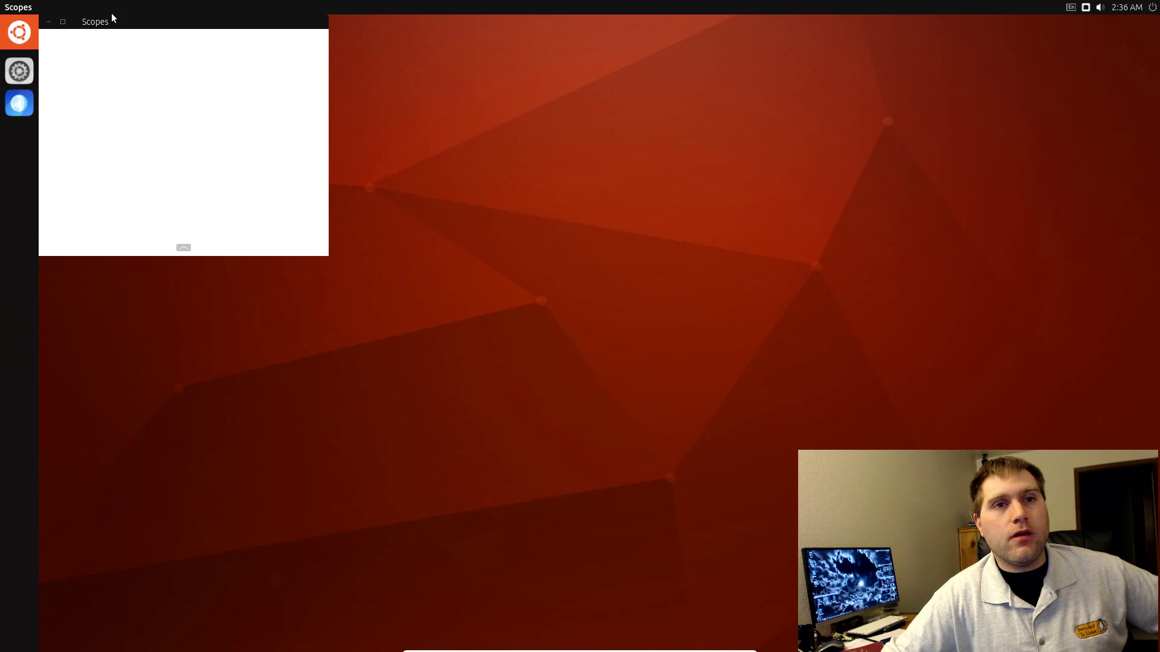
Step: Open the System indicator menu from the top-right power icon to reveal the Desktop Mode switch
{"action": "left_click", "coordinate": [1152, 7]}
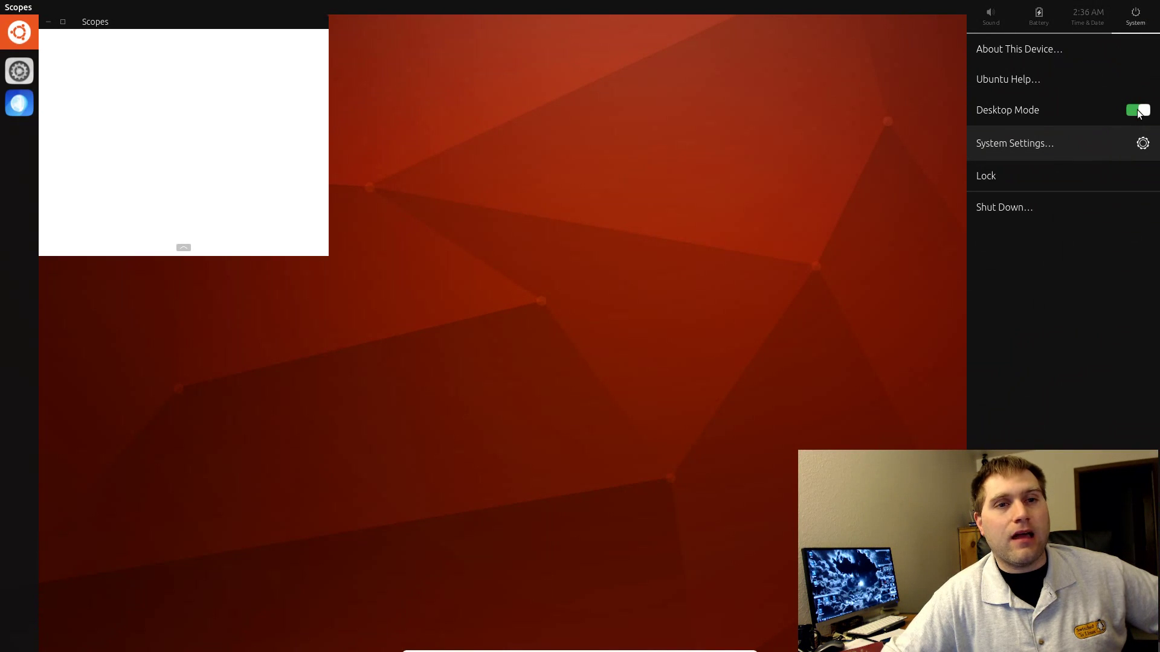
Step: Turn Desktop Mode off, dismiss the indicator, and go back from the Manage page to full-screen Scopes
{"action": "left_click", "coordinate": [1138, 109]}
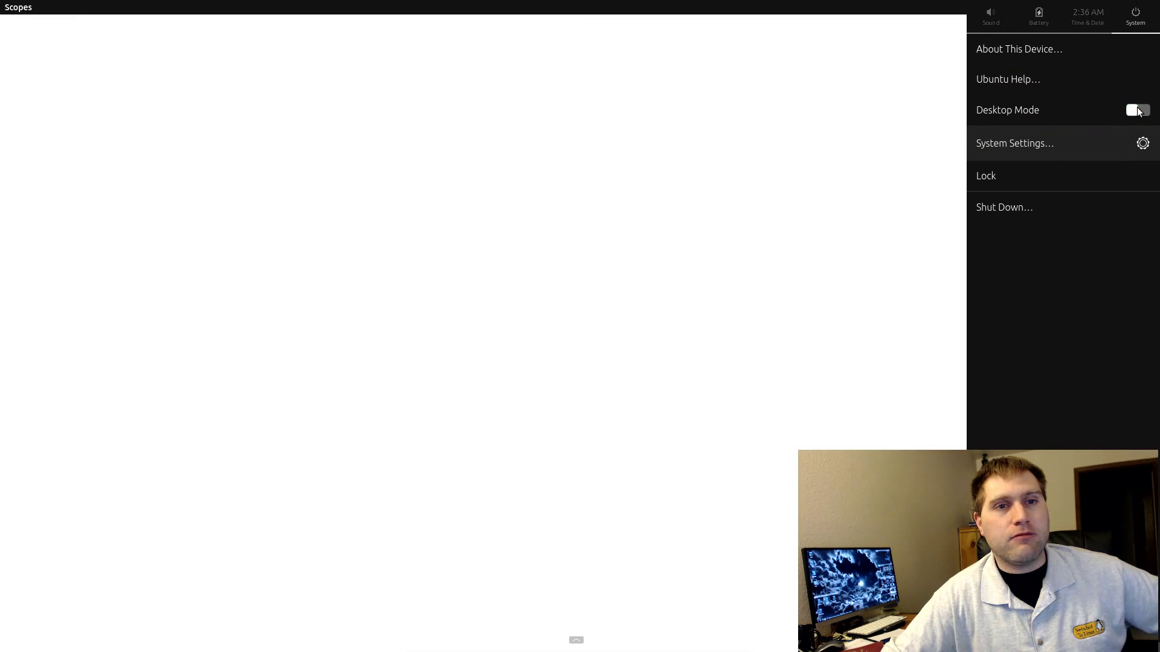
{"action": "left_click", "coordinate": [725, 146]}
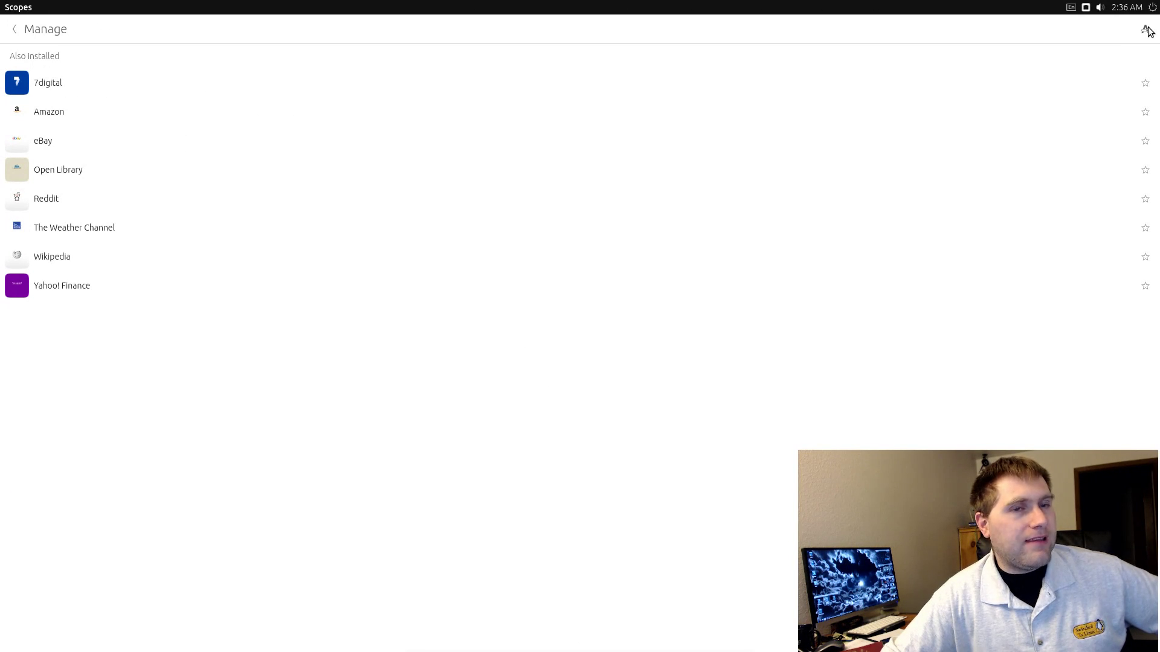
{"action": "left_click", "coordinate": [15, 31]}
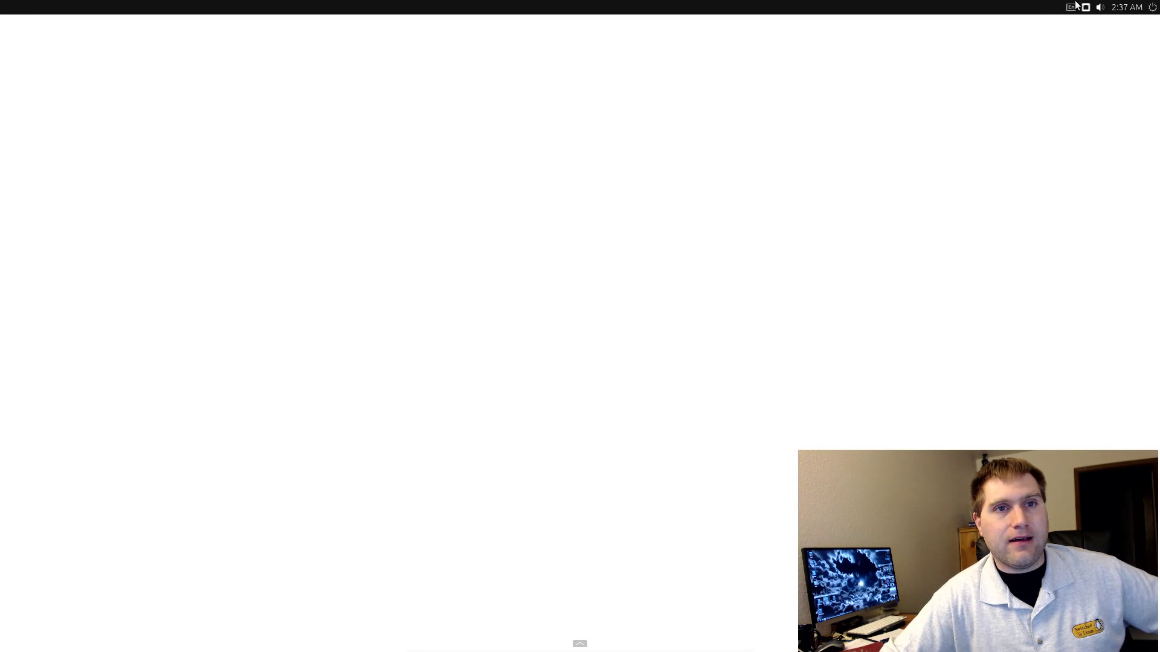
Step: Switch Desktop Mode back on from the System indicator, close Scopes, and open the A–Z app drawer
{"action": "left_click", "coordinate": [1152, 7]}
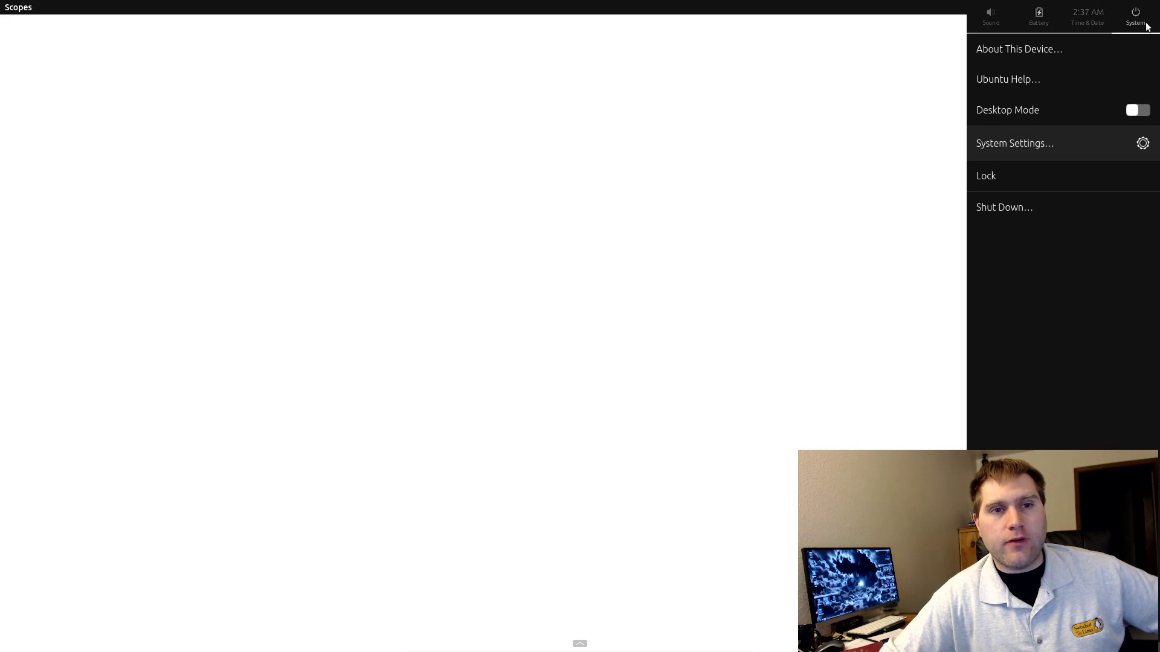
{"action": "left_click", "coordinate": [1133, 111]}
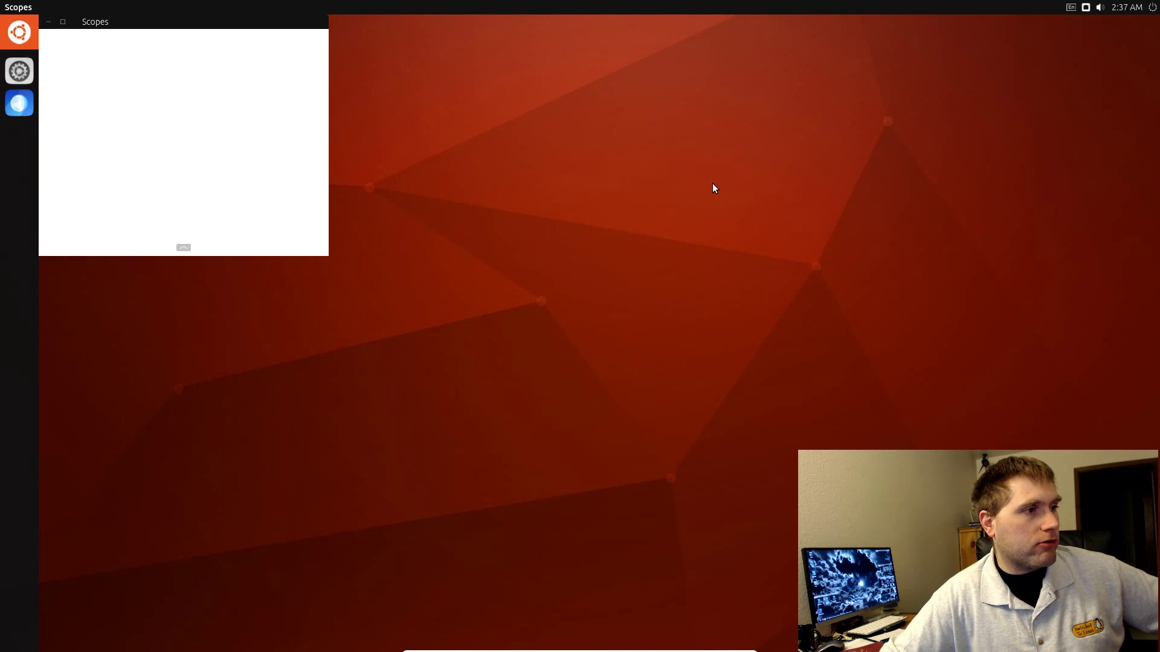
{"action": "left_click", "coordinate": [49, 21]}
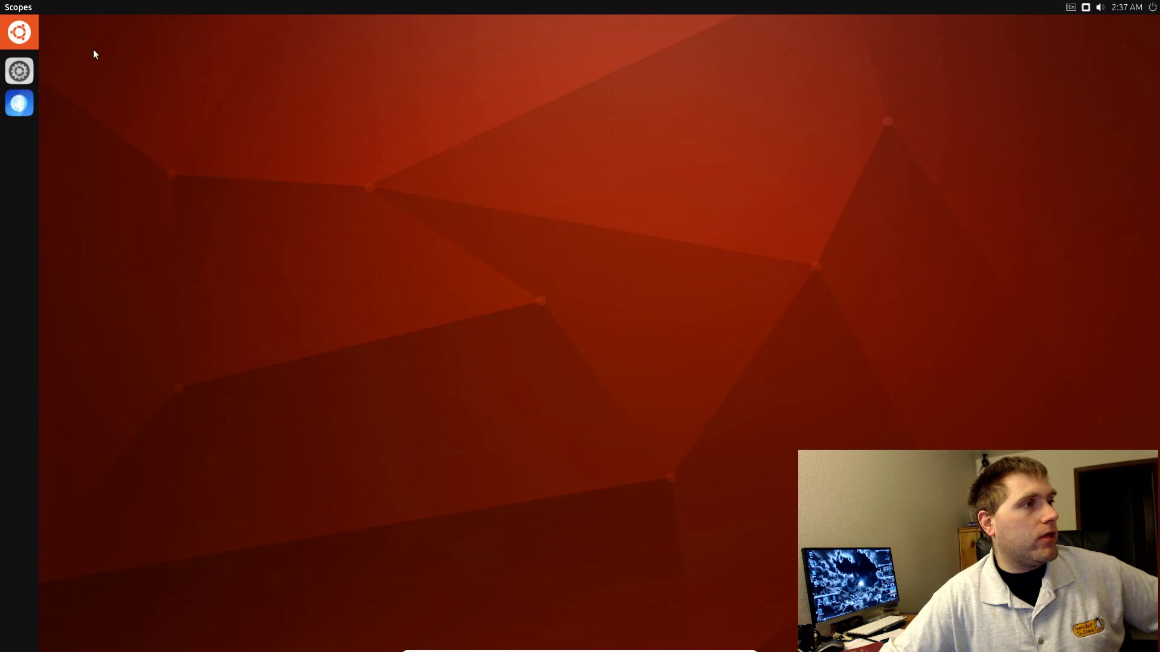
{"action": "left_click", "coordinate": [28, 31]}
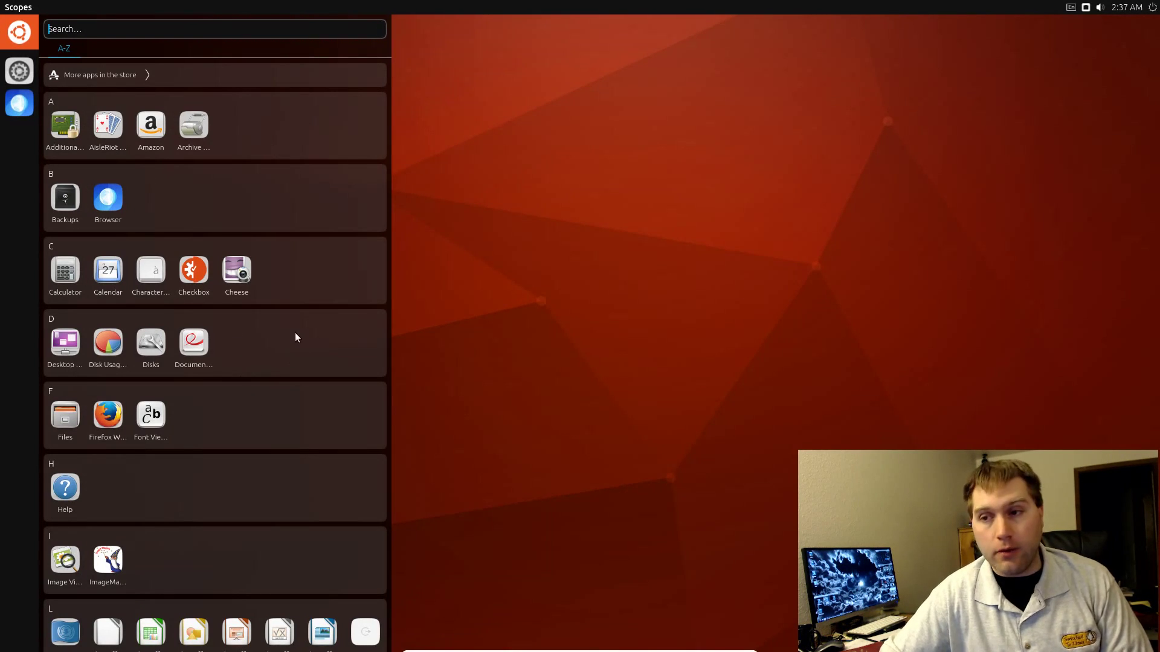
Step: Launch LibreOffice Writer from the L section of the dash and maximize its blank Untitled 1 window
{"action": "scroll", "coordinate": [266, 317], "scroll_direction": "down", "scroll_amount": 5}
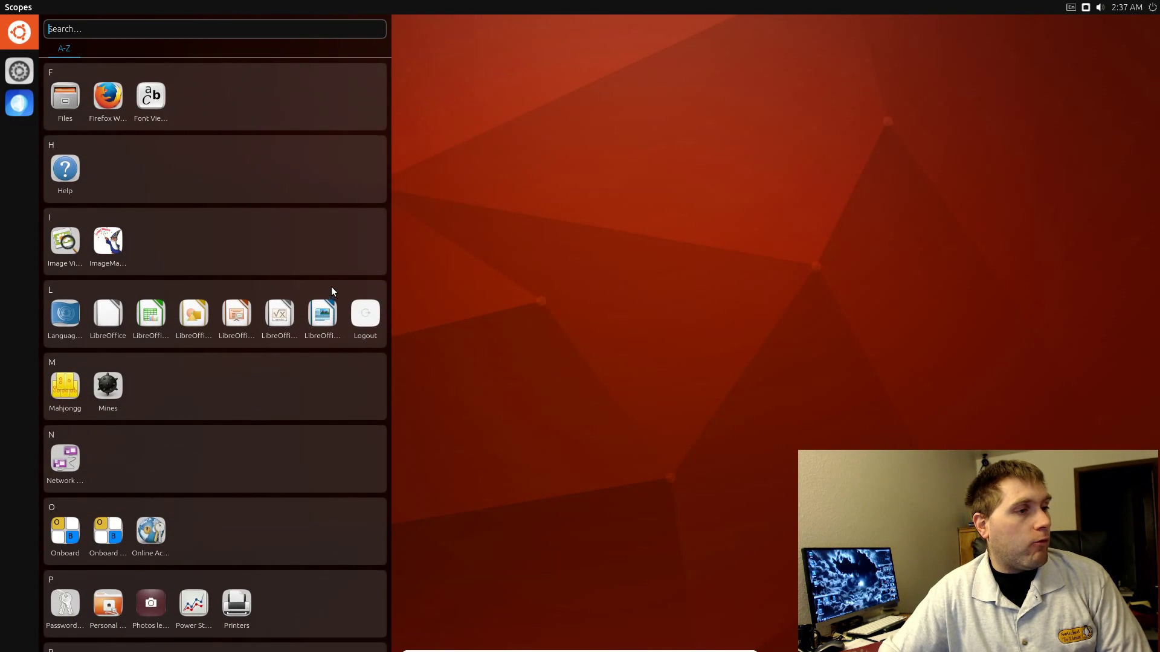
{"action": "left_click", "coordinate": [323, 315]}
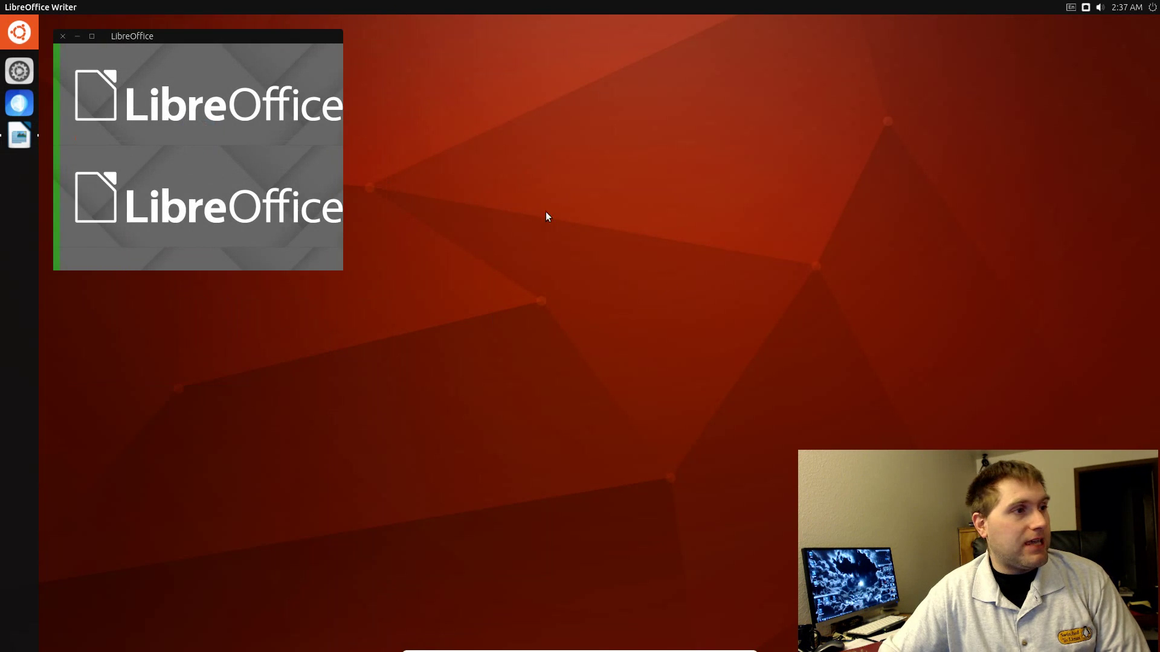
{"action": "left_click_drag", "start_coordinate": [220, 38], "coordinate": [638, 97]}
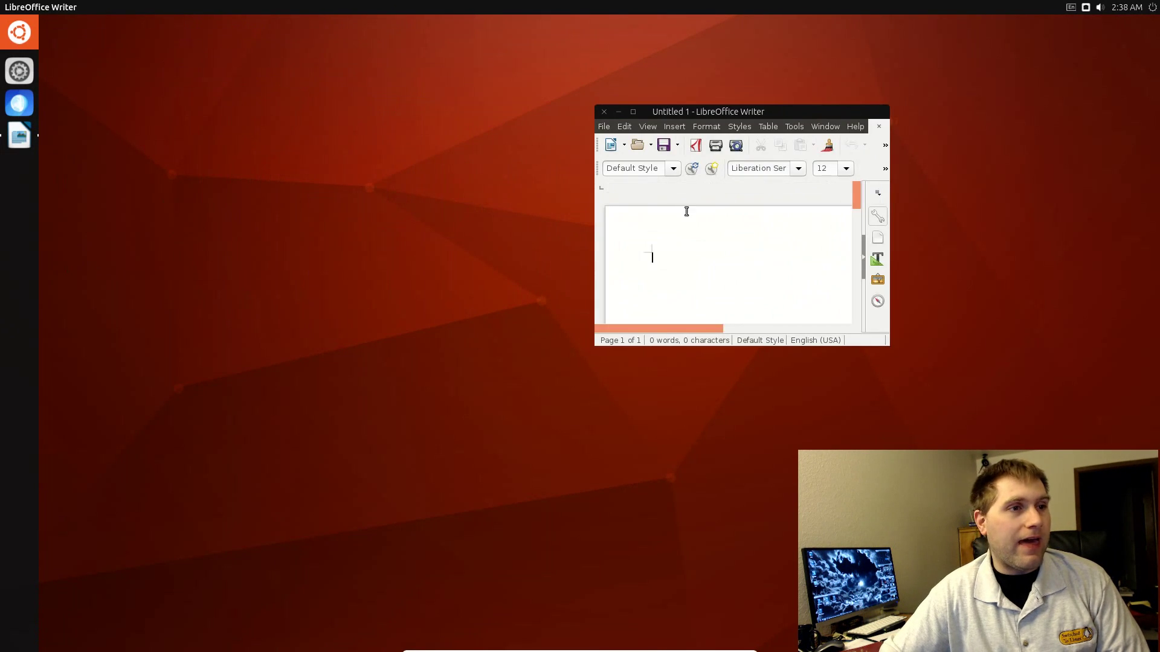
{"action": "left_click", "coordinate": [631, 111]}
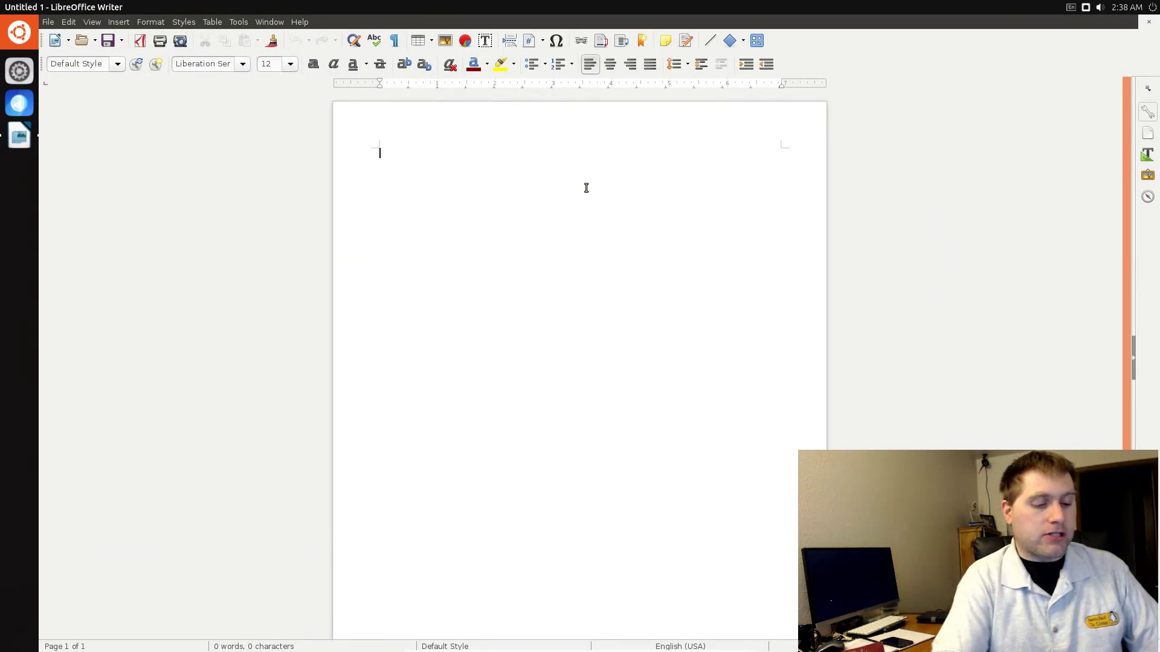
Step: Write 'This now works!!!', save it to the Desktop as Untitled 1.odt, and close the document
{"action": "type", "text": "This now "}
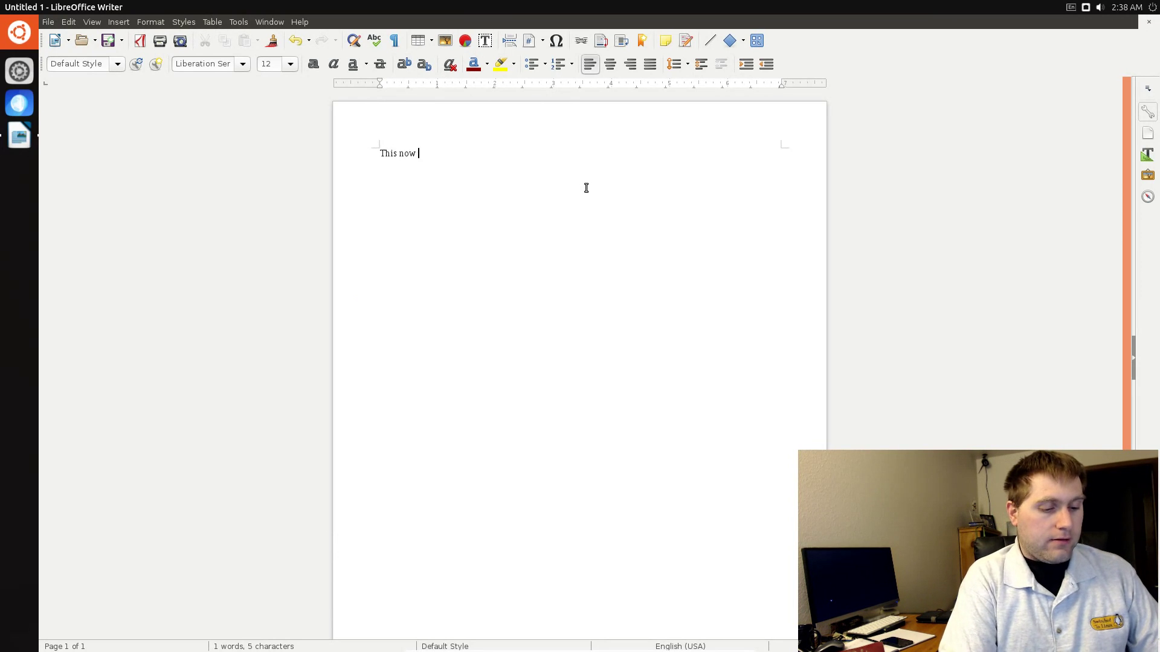
{"action": "type", "text": "works!!!"}
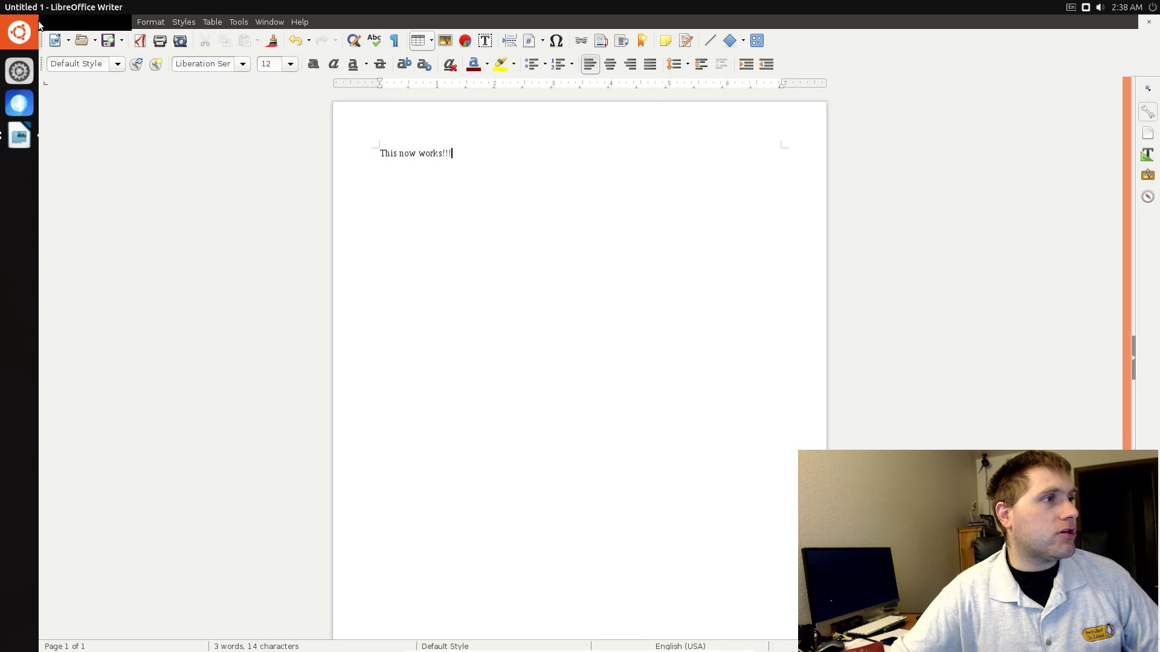
{"action": "left_click", "coordinate": [107, 39]}
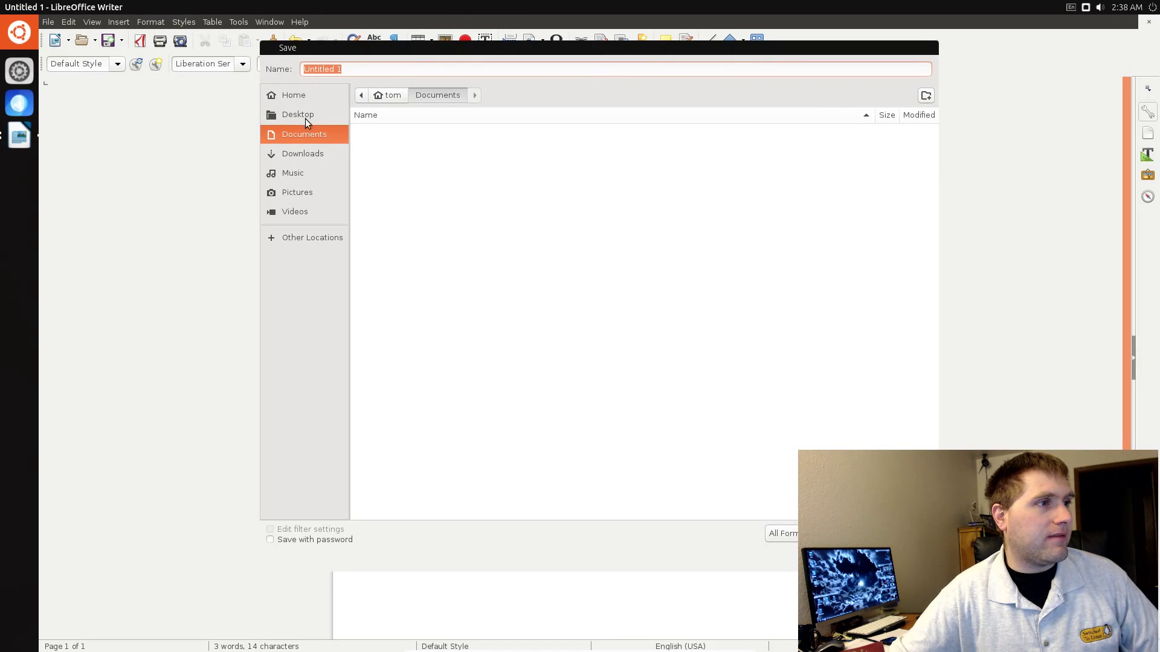
{"action": "left_click", "coordinate": [307, 117]}
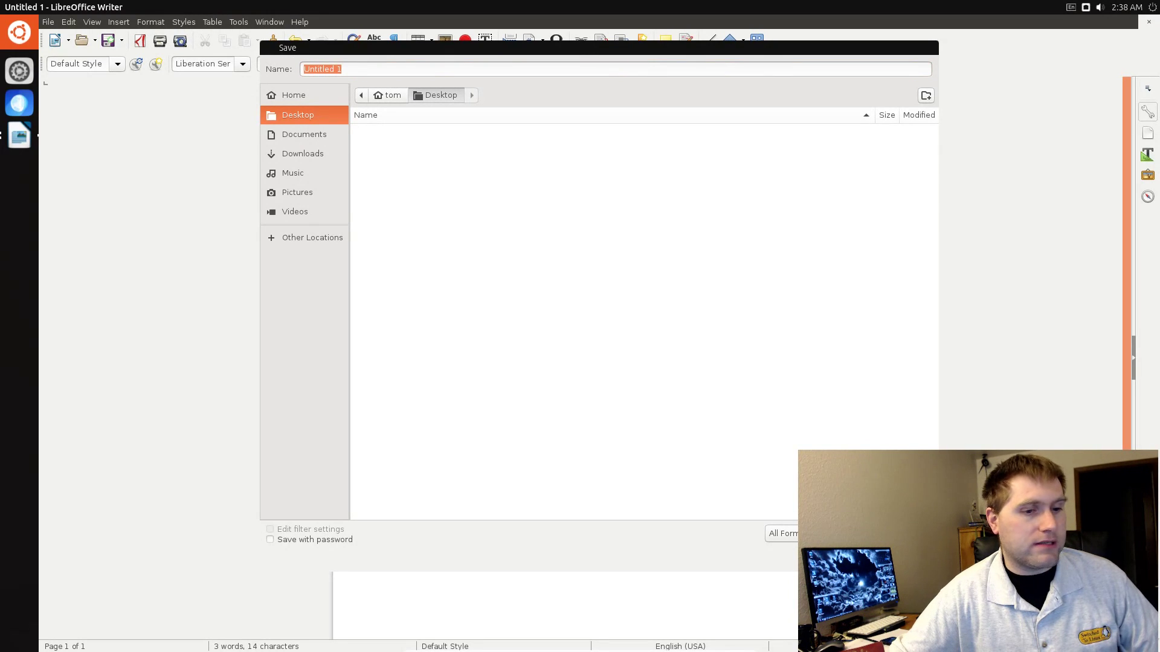
{"action": "key", "text": "Return"}
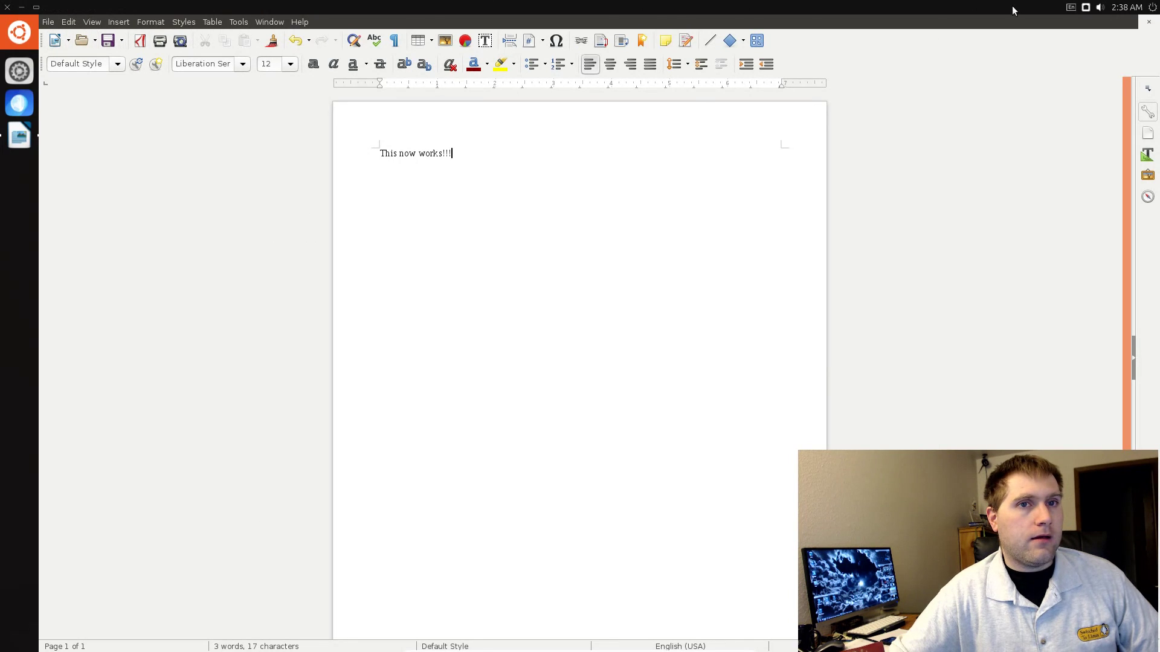
{"action": "left_click", "coordinate": [1150, 23]}
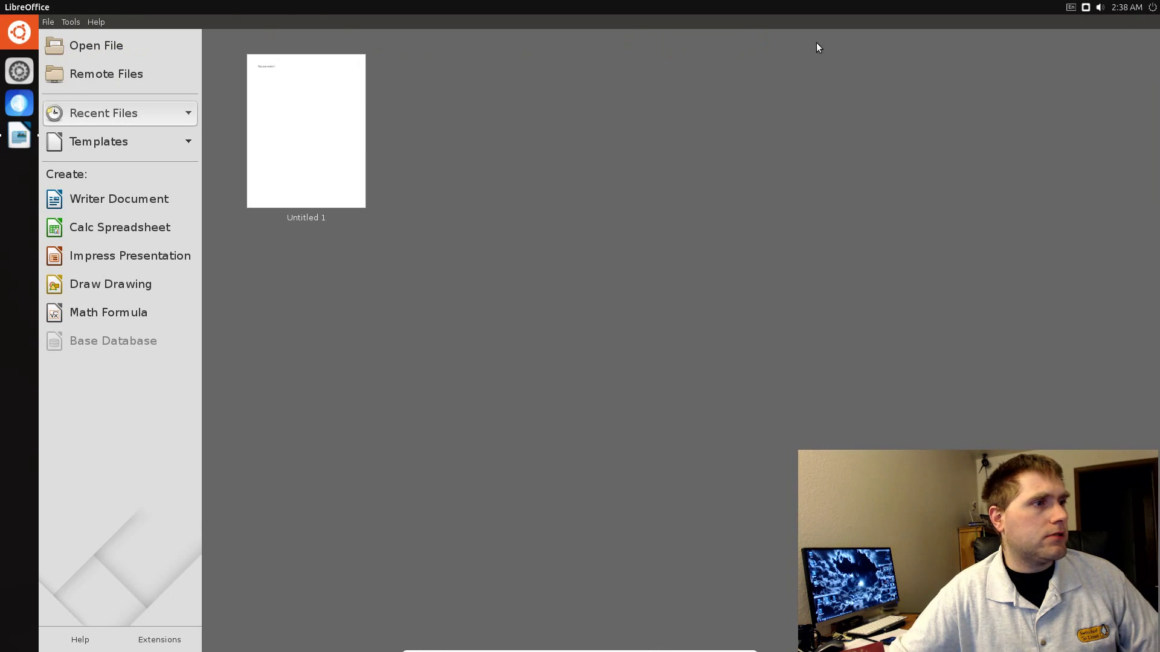
Step: Choose Exit LibreOffice from the Start Center's File menu
{"action": "left_click", "coordinate": [48, 23]}
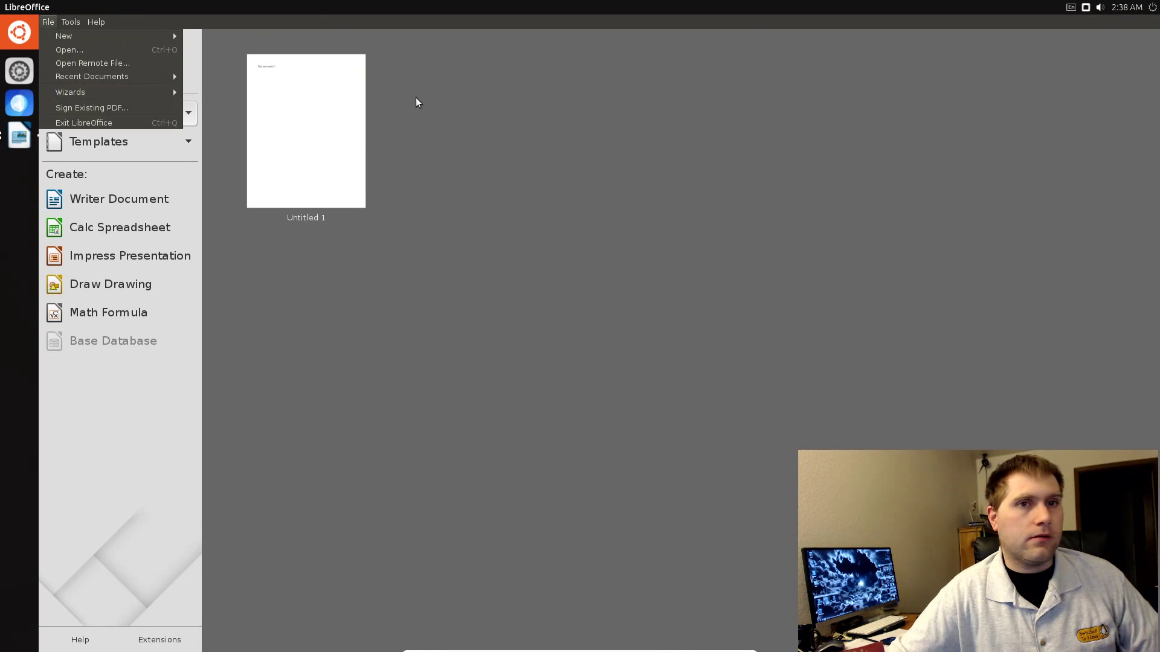
{"action": "left_click", "coordinate": [85, 123]}
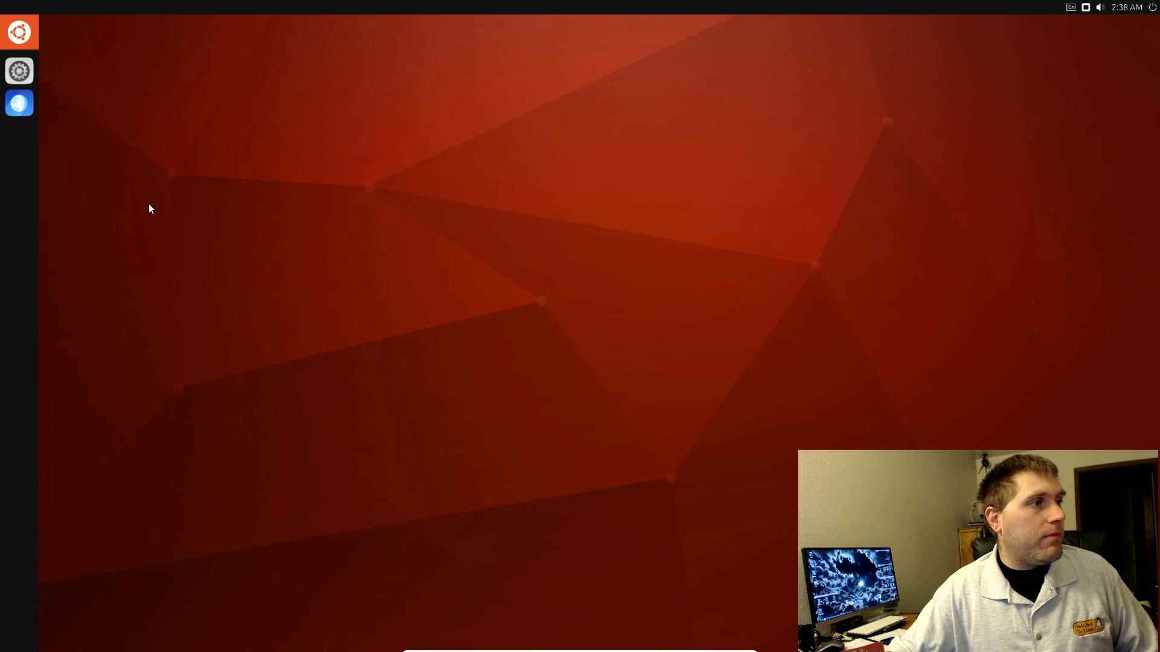
Step: Open System Settings, centre its window and enlarge it
{"action": "left_click", "coordinate": [19, 71]}
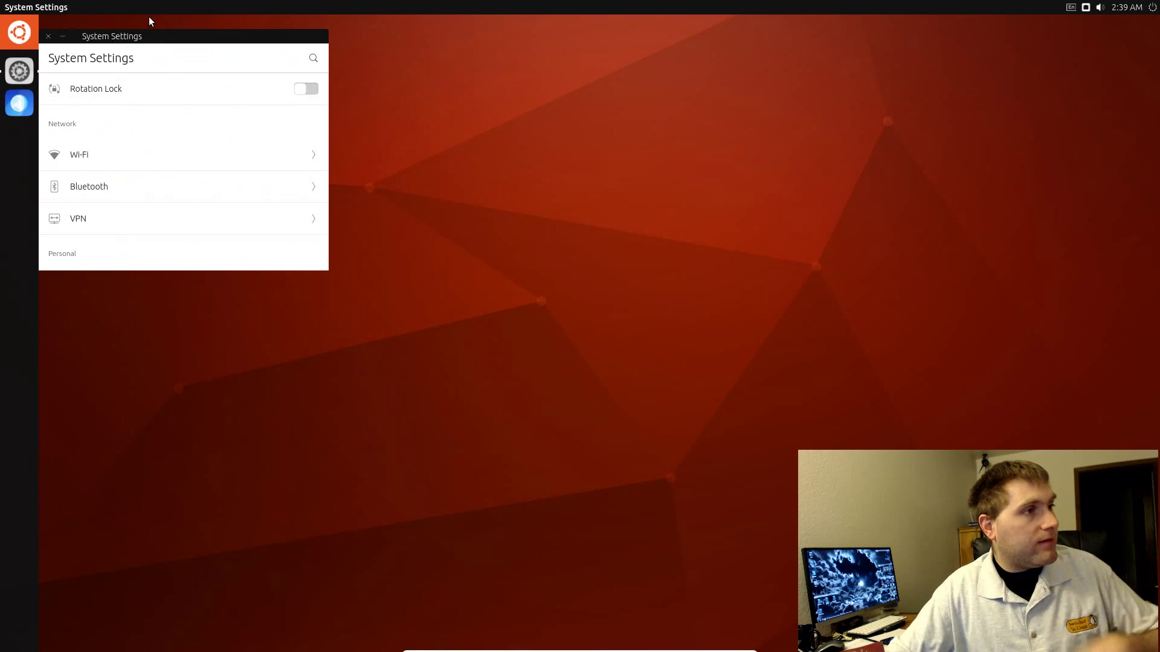
{"action": "left_click_drag", "start_coordinate": [171, 35], "coordinate": [662, 134]}
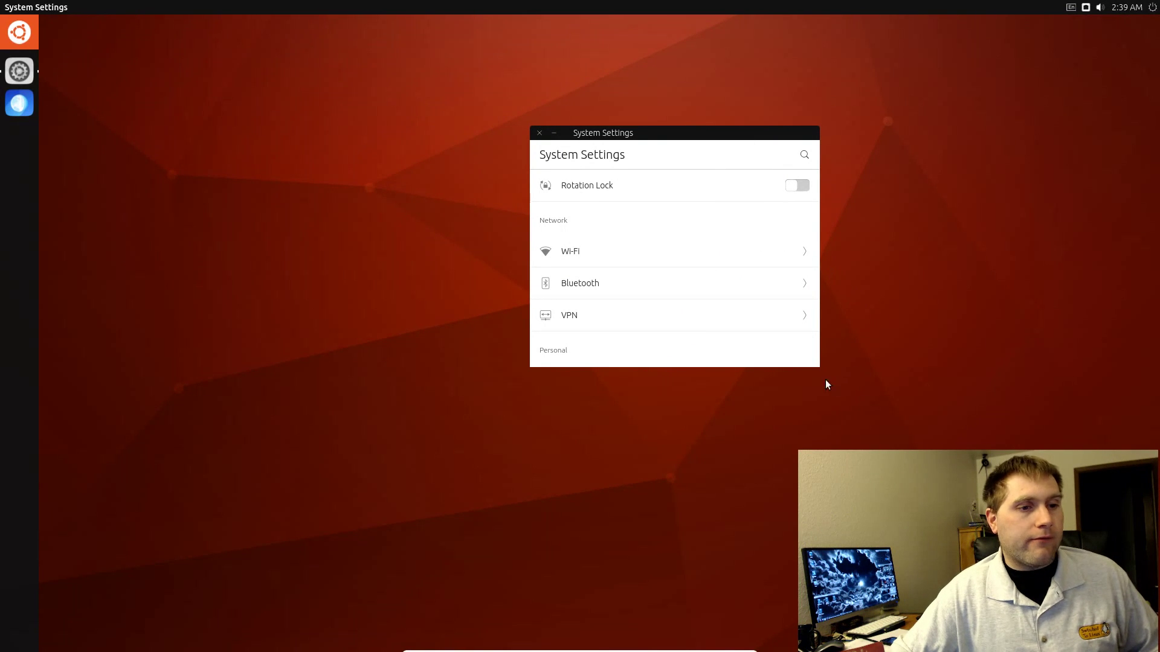
{"action": "left_click_drag", "start_coordinate": [818, 360], "coordinate": [1075, 558]}
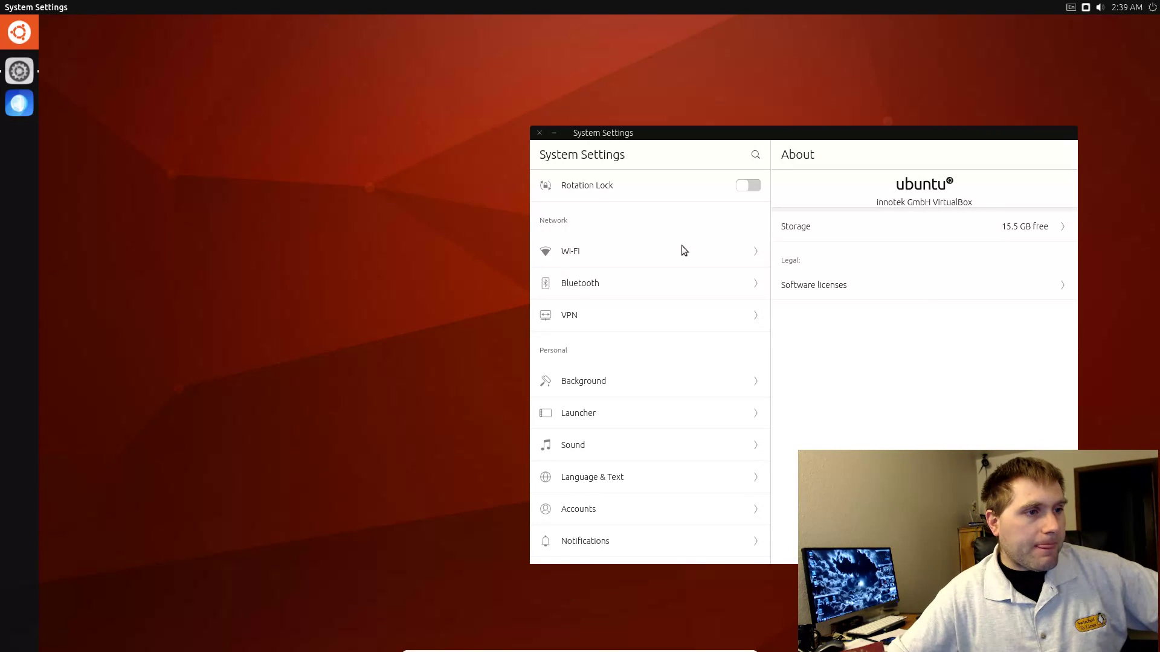
Step: Step through the Wi-Fi and Bluetooth pages to the VPN page and scroll it
{"action": "left_click", "coordinate": [611, 254]}
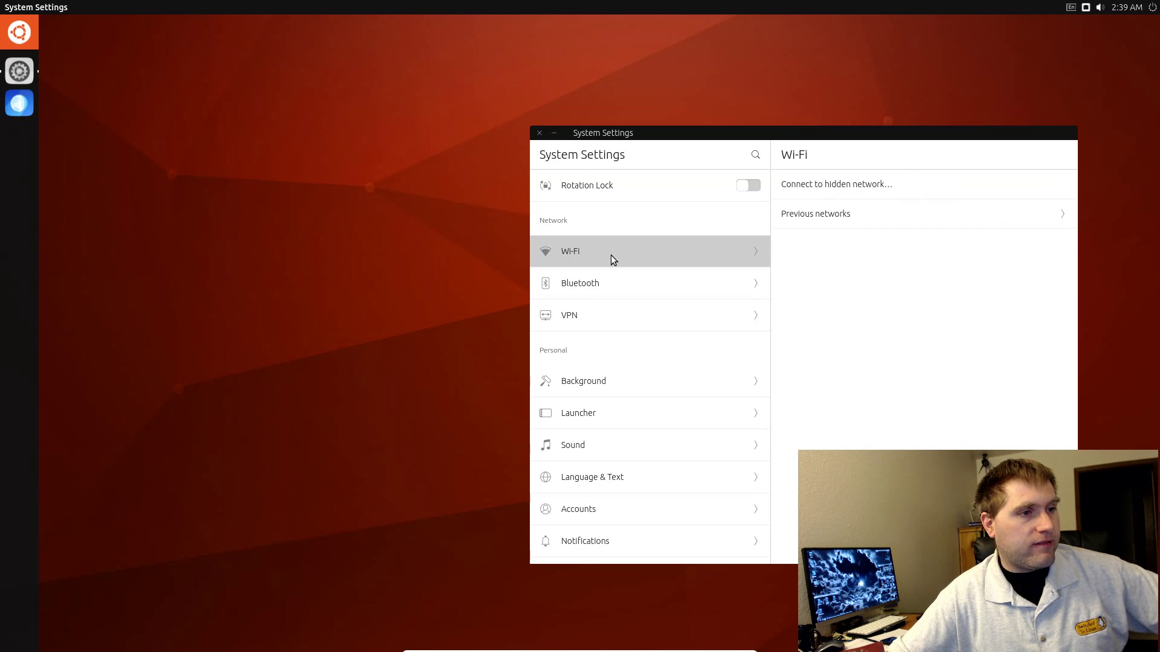
{"action": "left_click", "coordinate": [605, 295]}
{"action": "left_click", "coordinate": [598, 315]}
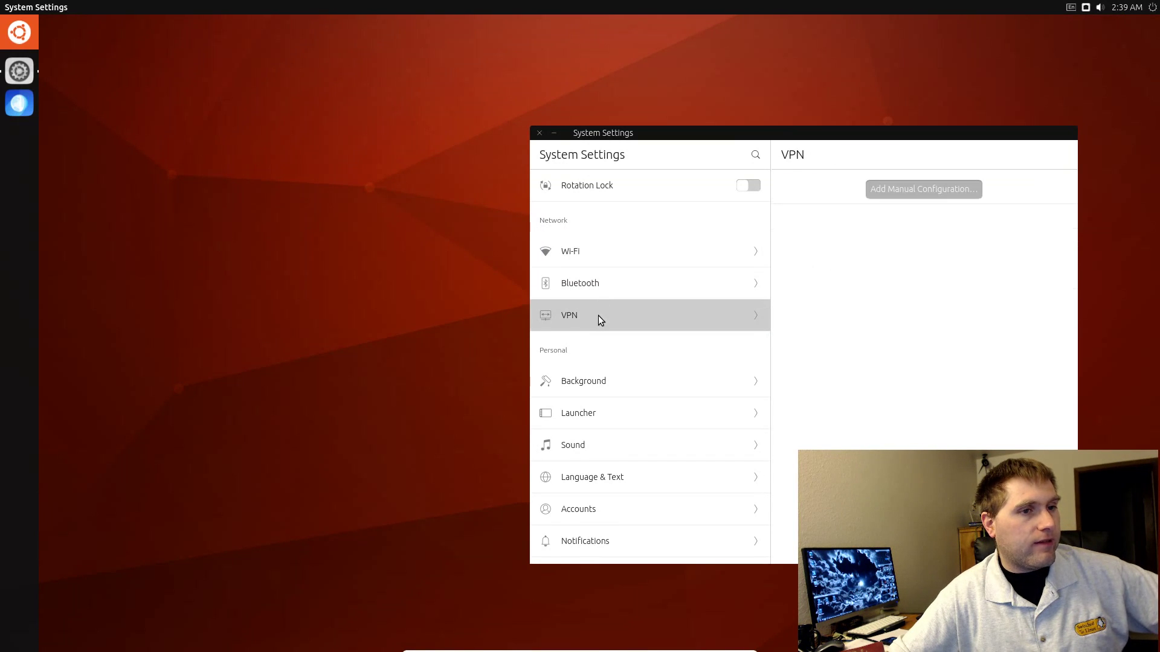
{"action": "scroll", "coordinate": [621, 270], "scroll_direction": "down", "scroll_amount": 3}
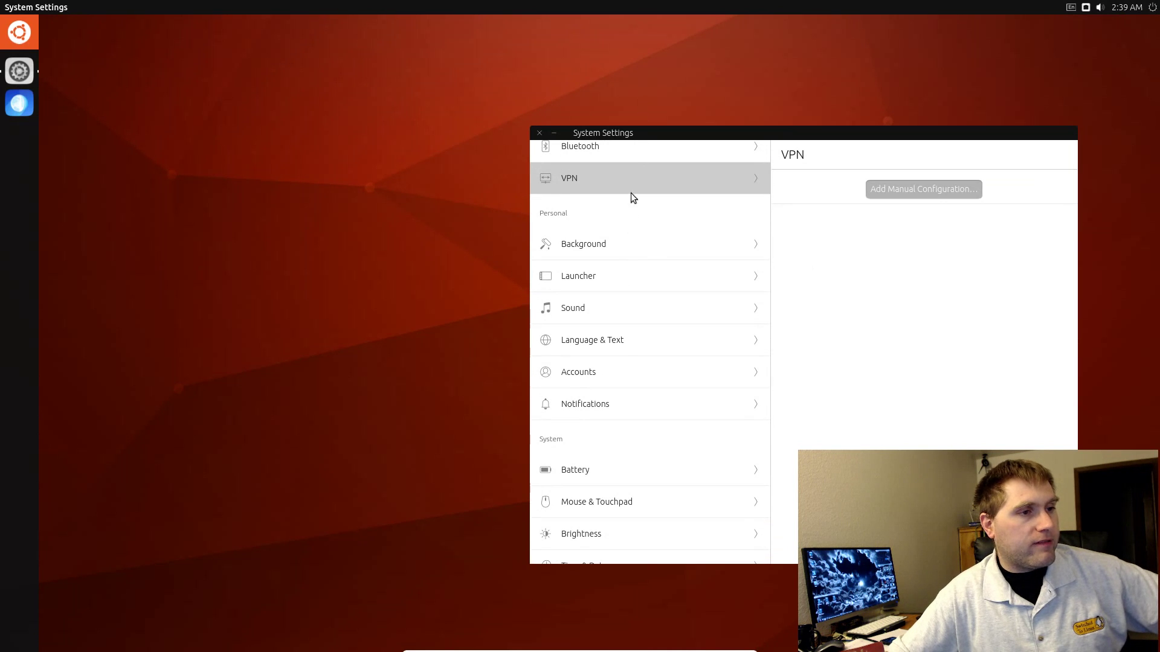
Step: Scroll the Background wallpaper grid down and back up, then switch to the Launcher page
{"action": "left_click", "coordinate": [634, 255]}
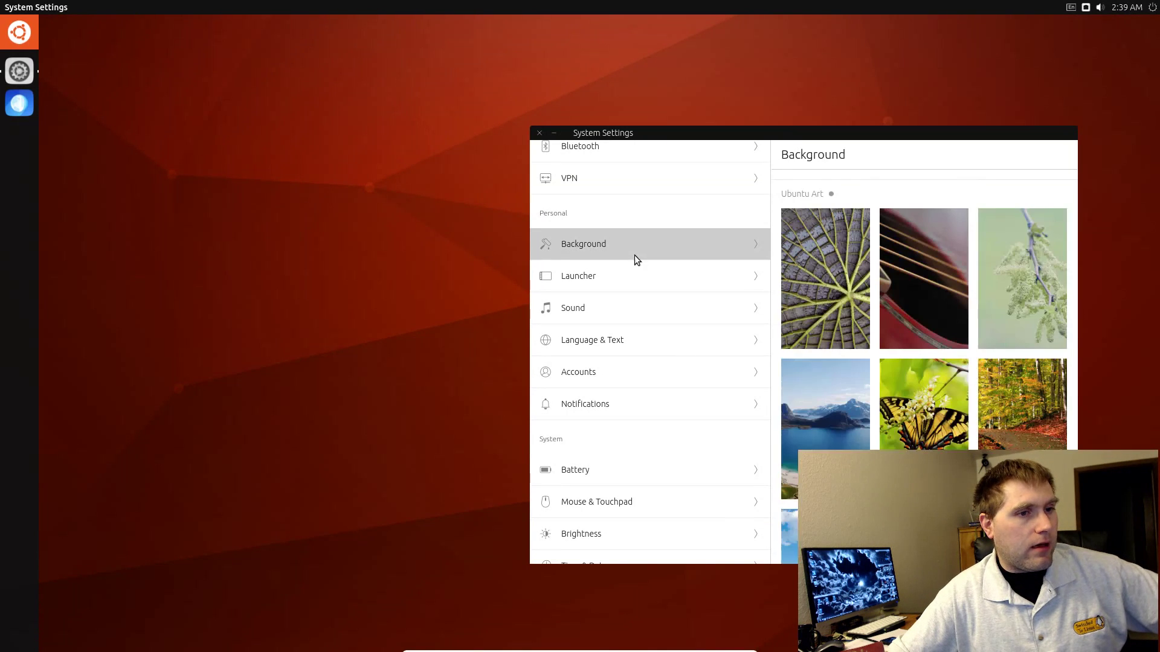
{"action": "scroll", "coordinate": [972, 405], "scroll_direction": "down", "scroll_amount": 3}
{"action": "scroll", "coordinate": [973, 405], "scroll_direction": "down", "scroll_amount": 5}
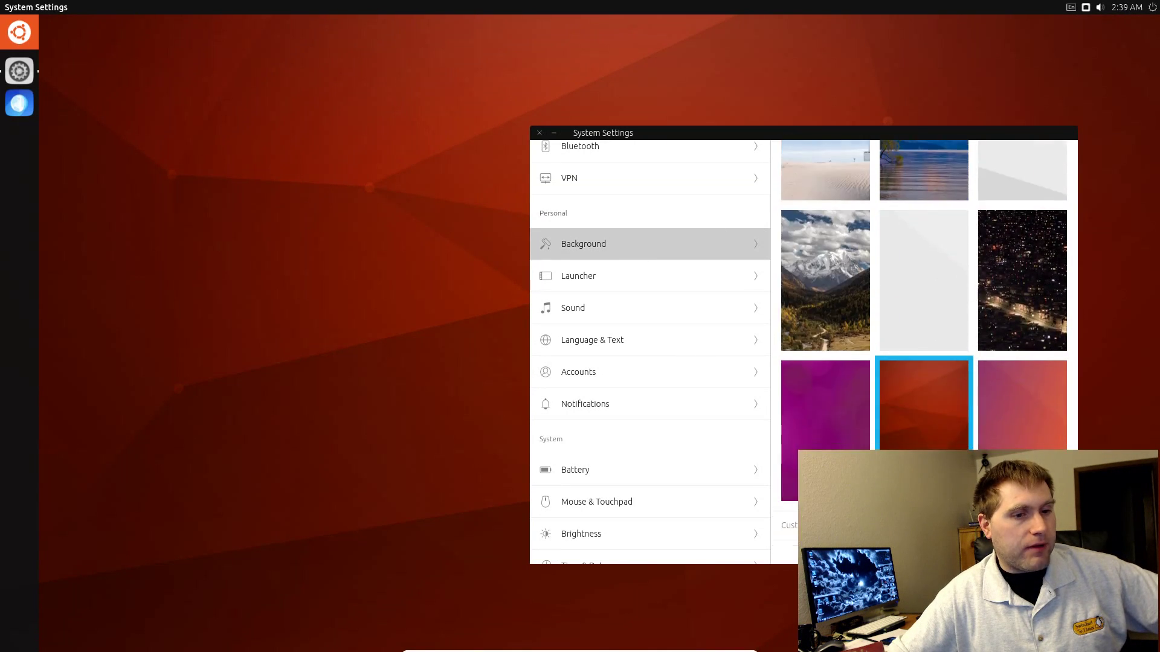
{"action": "scroll", "coordinate": [885, 423], "scroll_direction": "up", "scroll_amount": 2}
{"action": "scroll", "coordinate": [885, 427], "scroll_direction": "up", "scroll_amount": 1}
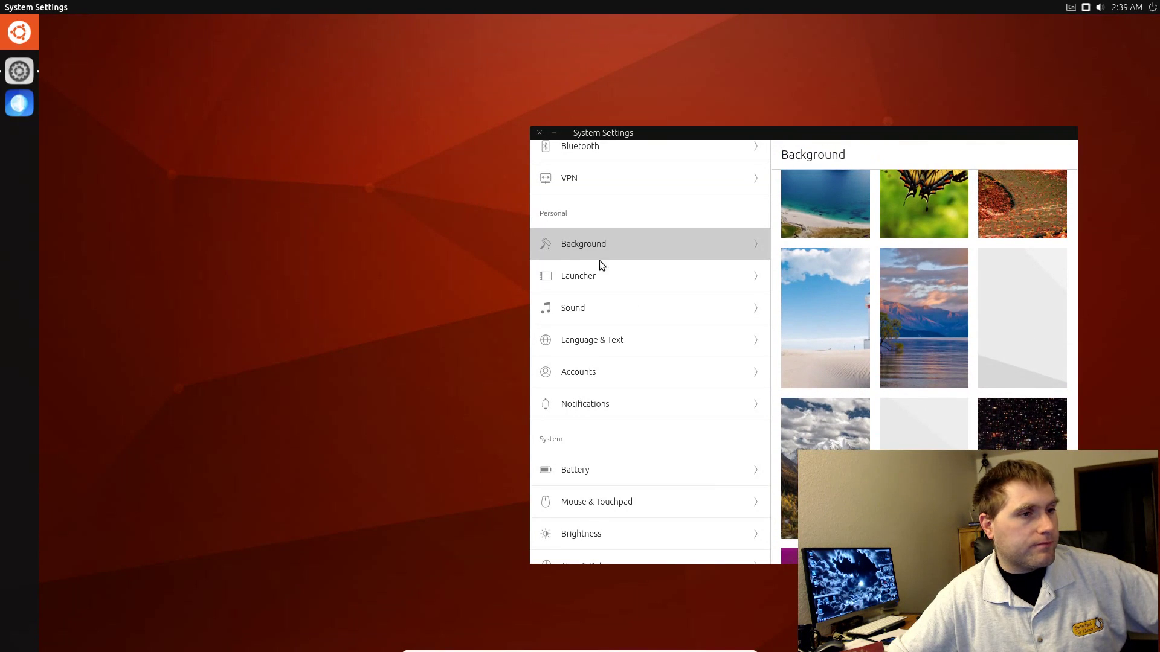
{"action": "left_click", "coordinate": [570, 290]}
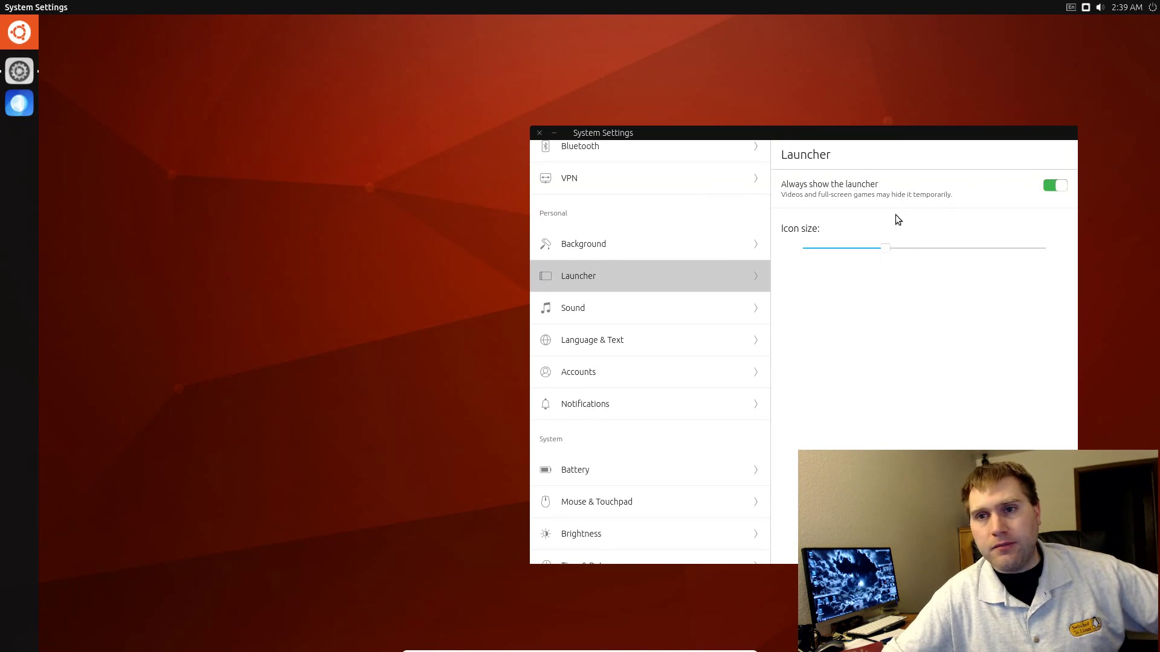
Step: Browse the Sound, Language & Text, Accounts and Notifications settings pages
{"action": "left_click", "coordinate": [580, 321]}
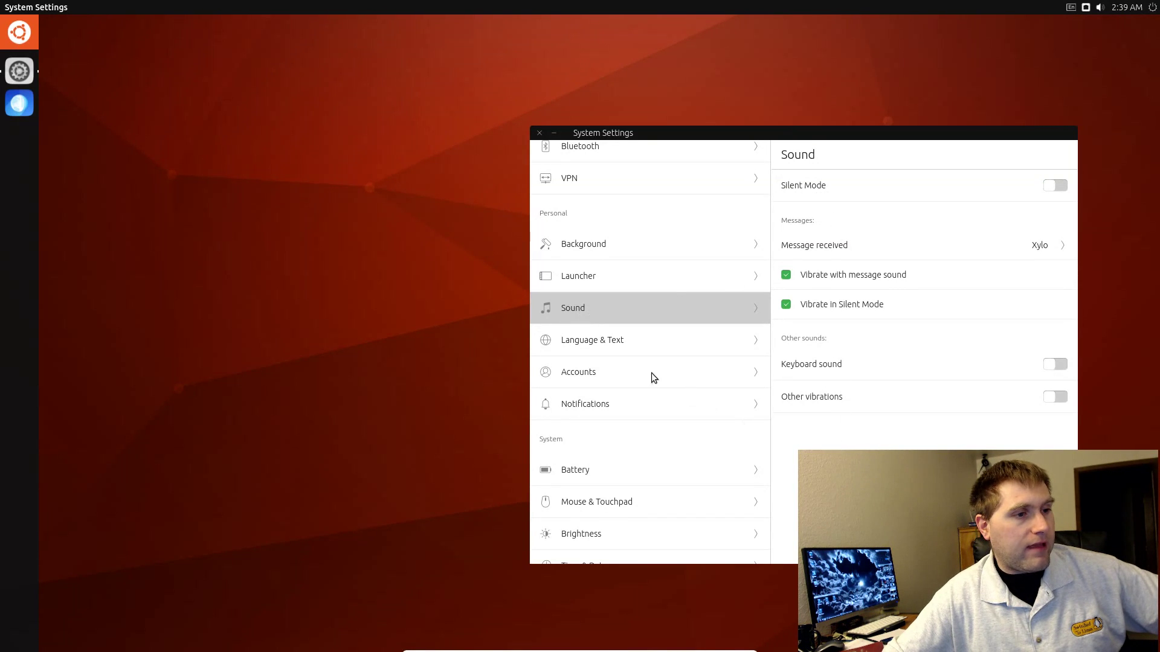
{"action": "left_click", "coordinate": [632, 345]}
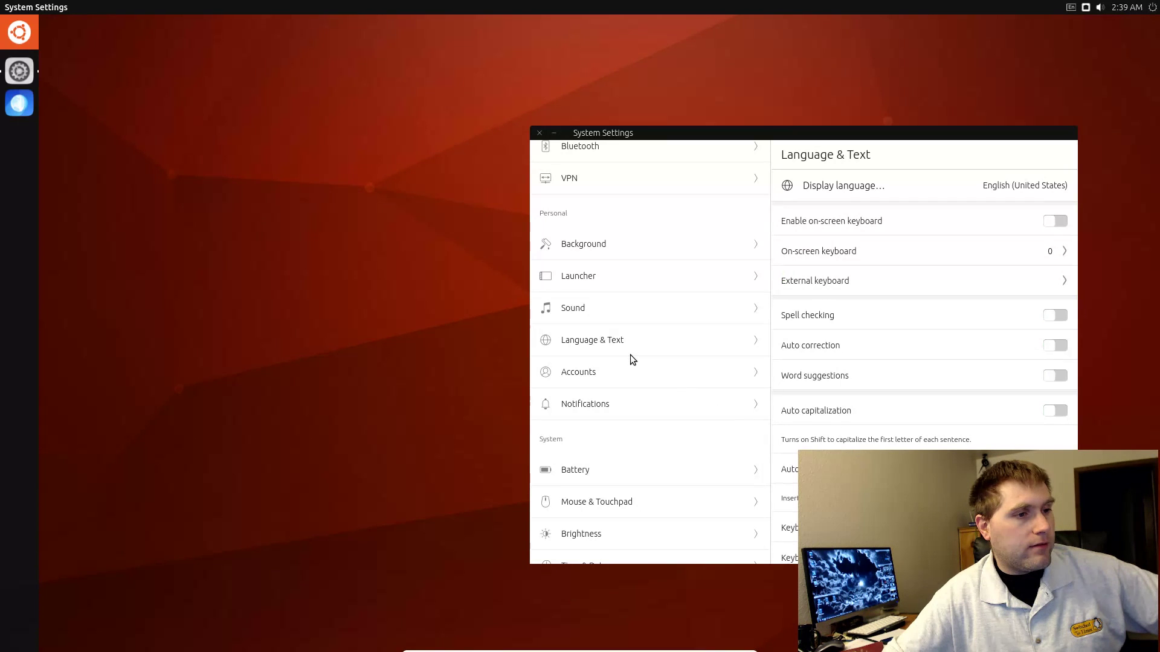
{"action": "left_click", "coordinate": [626, 364]}
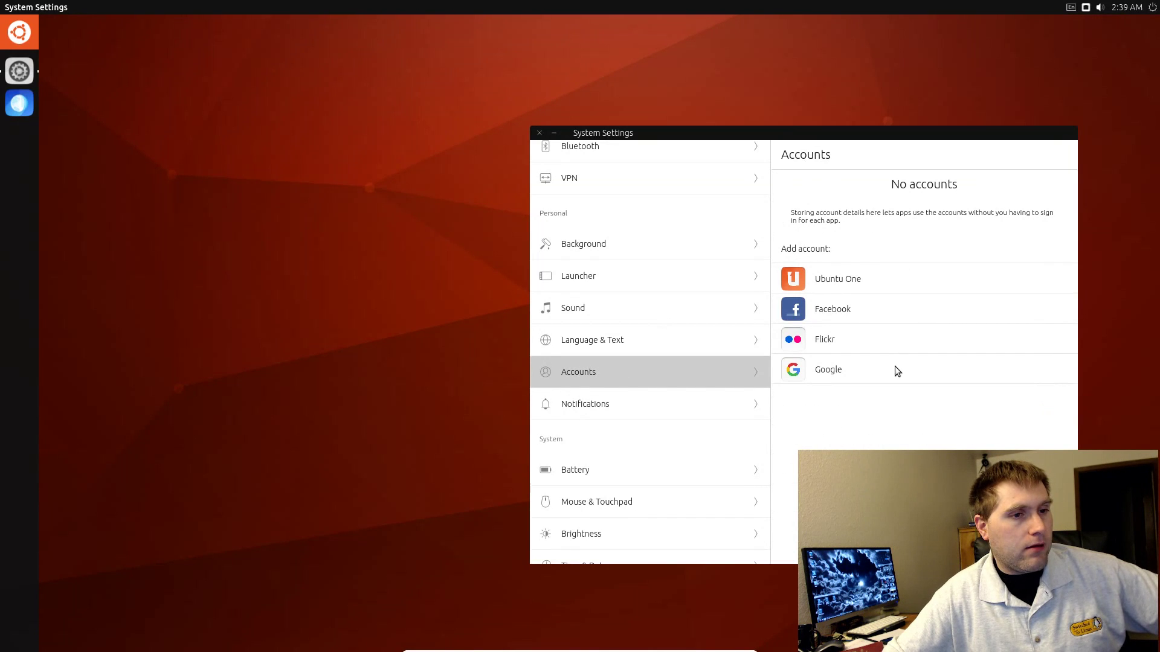
{"action": "left_click", "coordinate": [639, 411]}
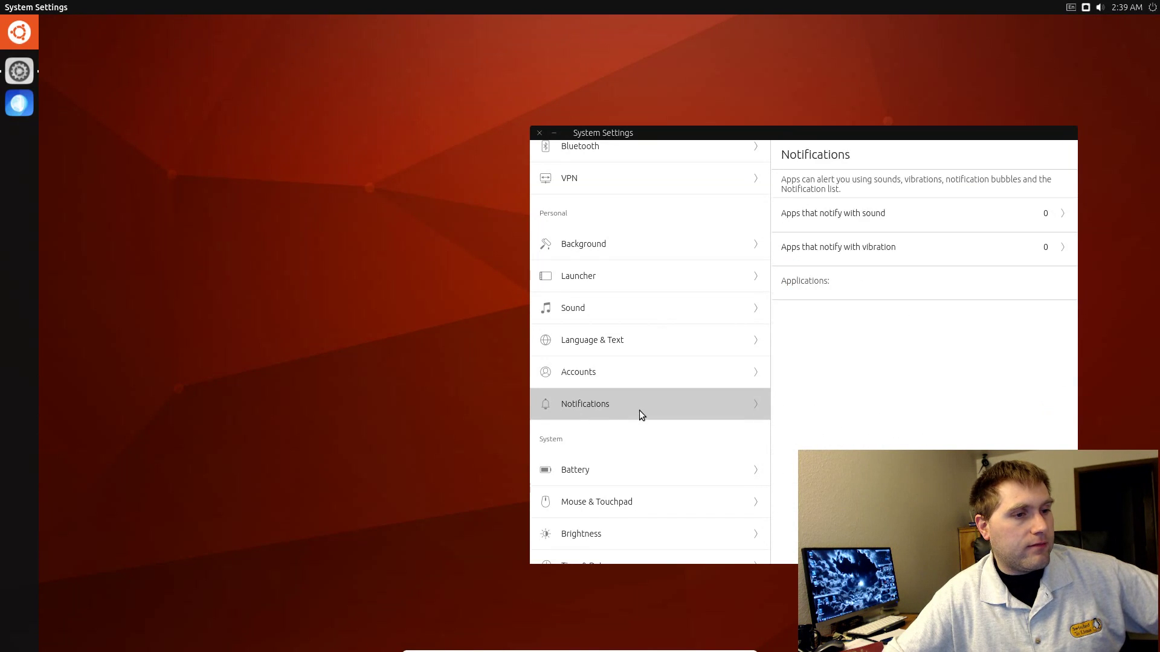
{"action": "scroll", "coordinate": [675, 314], "scroll_direction": "down", "scroll_amount": 3}
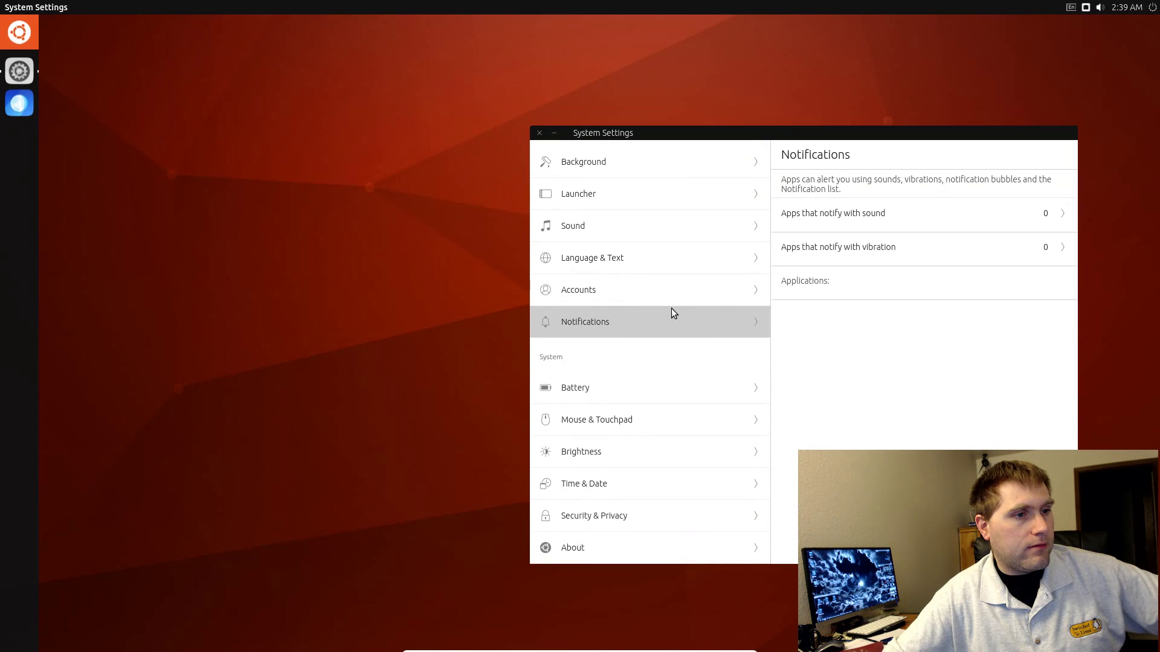
Step: Continue through Mouse & Touchpad, Brightness, Time & Date, Security & Privacy and About
{"action": "left_click", "coordinate": [624, 428]}
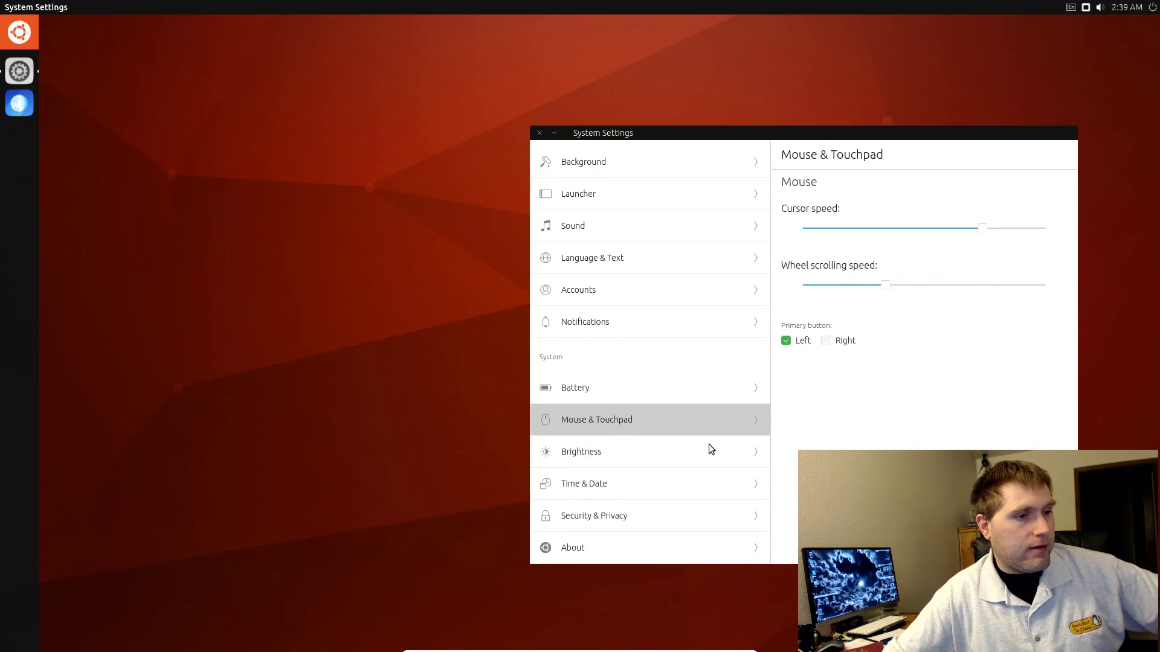
{"action": "left_click", "coordinate": [678, 456]}
{"action": "left_click", "coordinate": [672, 478]}
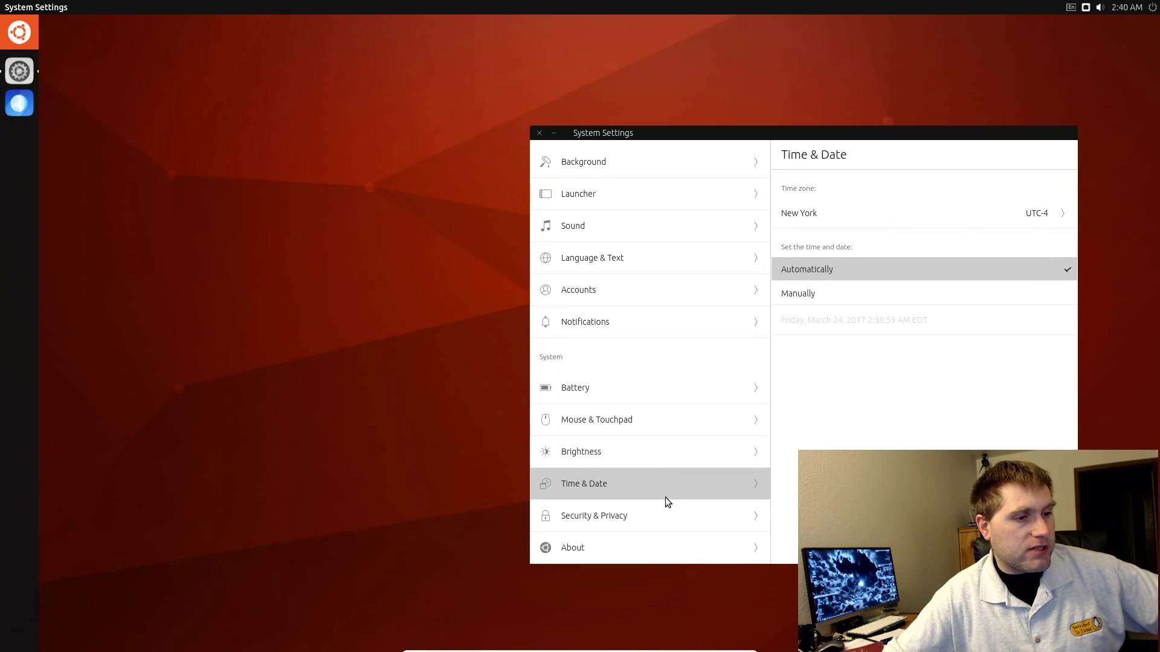
{"action": "left_click", "coordinate": [662, 515]}
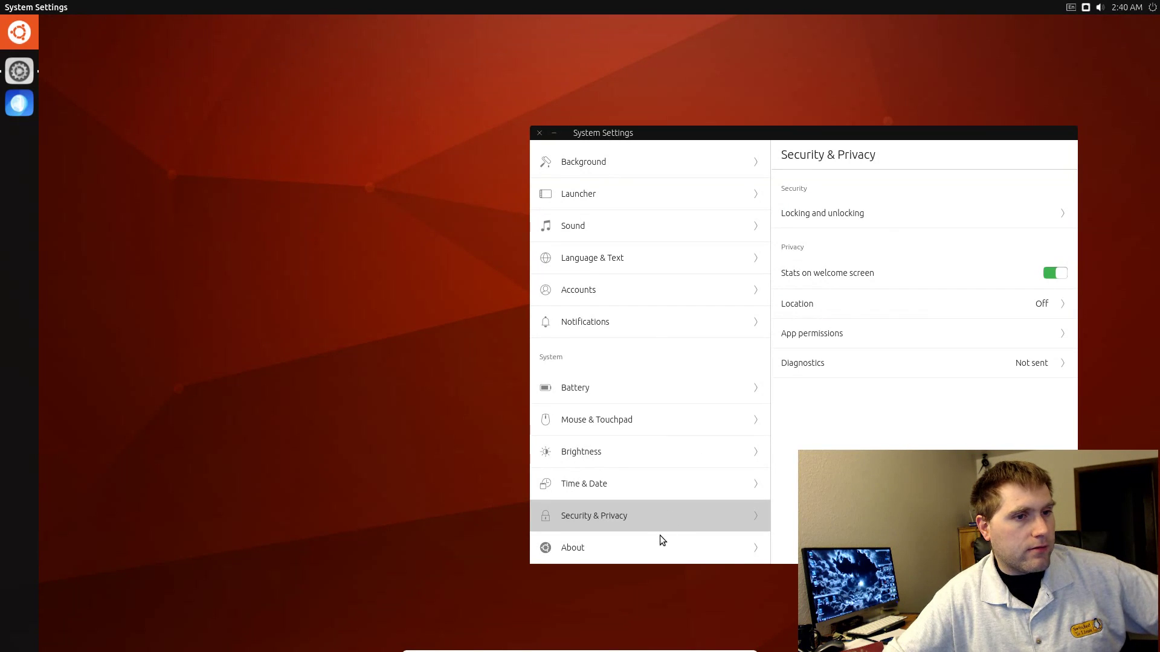
{"action": "left_click", "coordinate": [660, 536]}
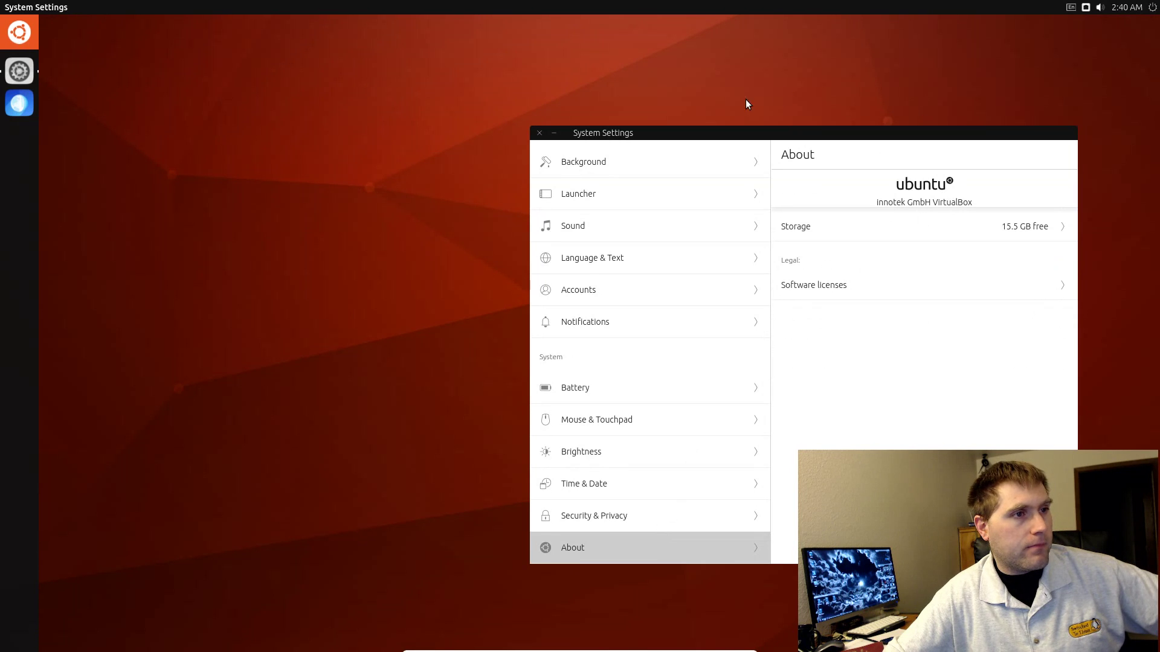
Step: Close System Settings and open the Ubuntu Web Browser maximized to fill the screen
{"action": "left_click", "coordinate": [540, 133]}
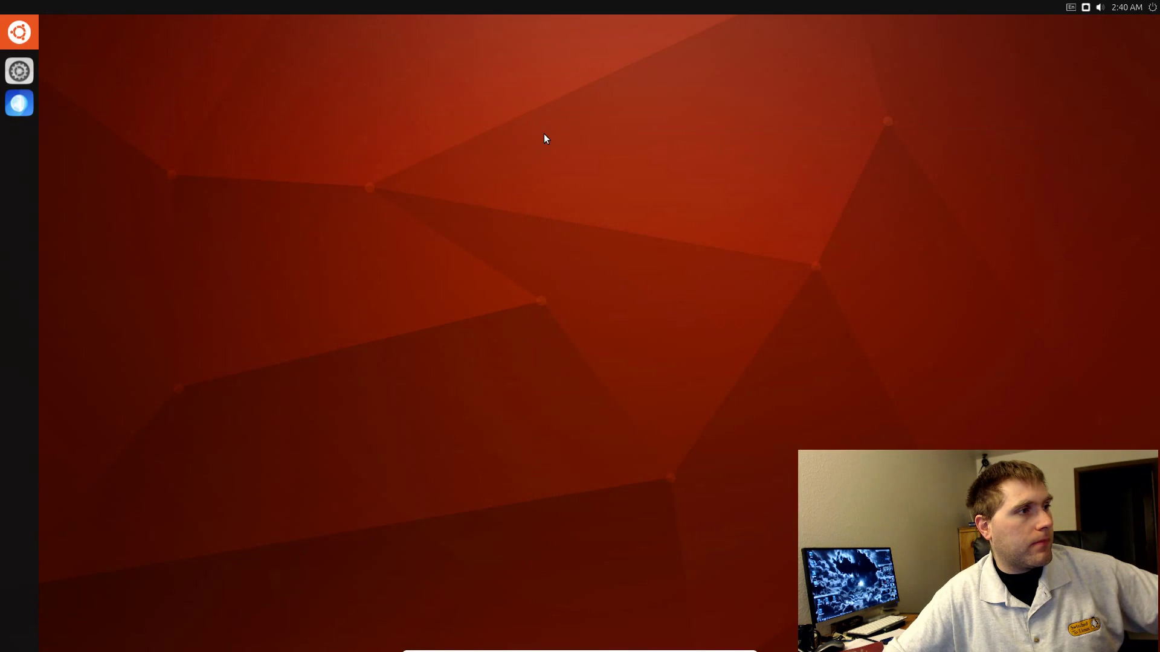
{"action": "left_click", "coordinate": [24, 110]}
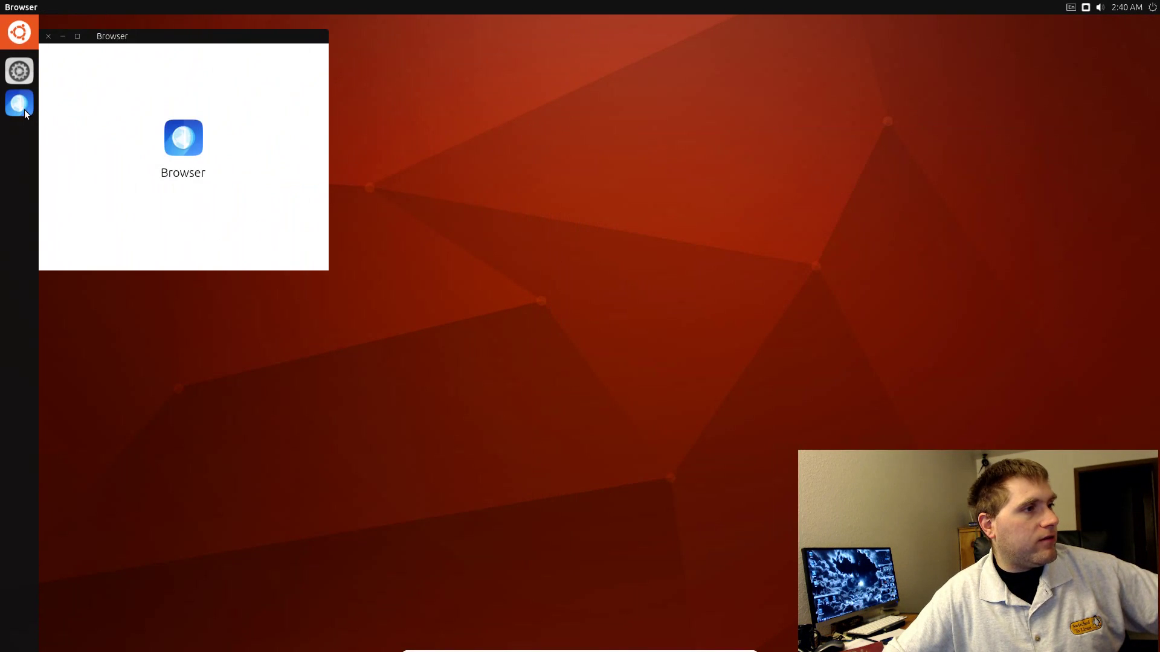
{"action": "left_click_drag", "start_coordinate": [174, 36], "coordinate": [787, 127]}
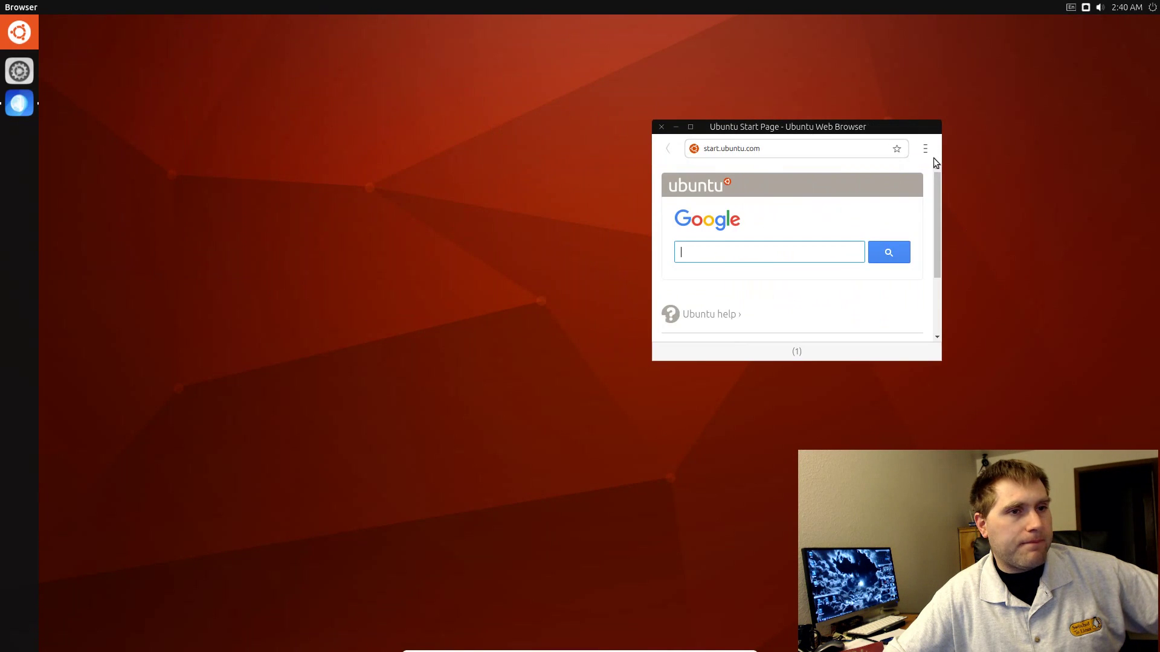
{"action": "left_click", "coordinate": [692, 125]}
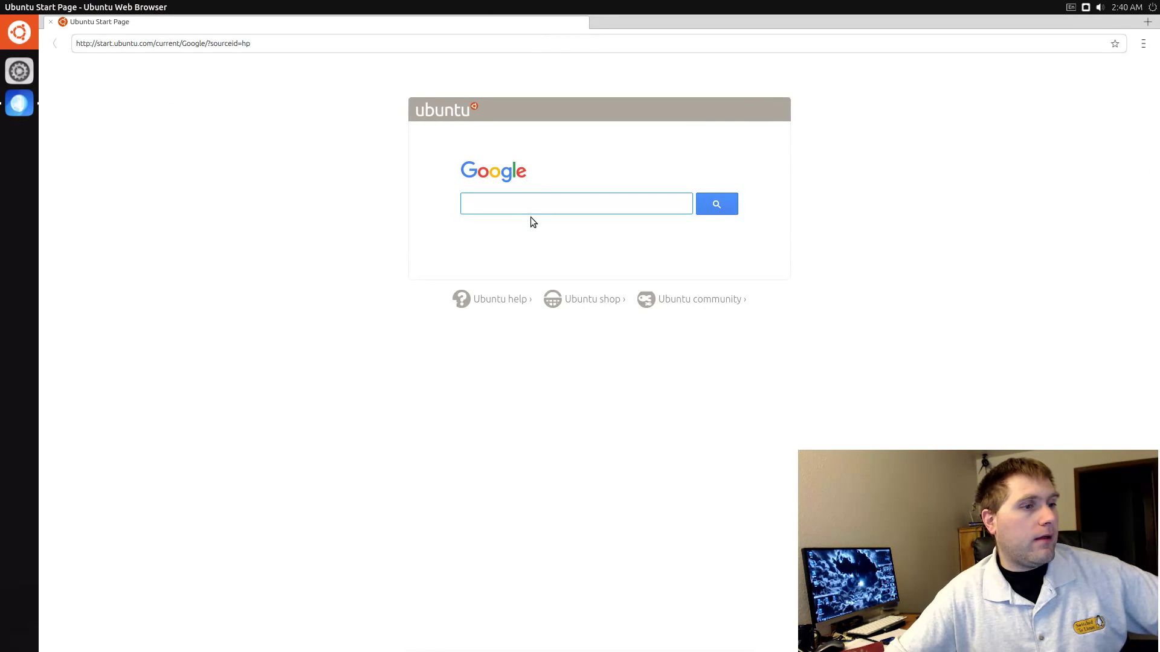
Step: Search Google for 'startpage'
{"action": "type", "text": "g"}
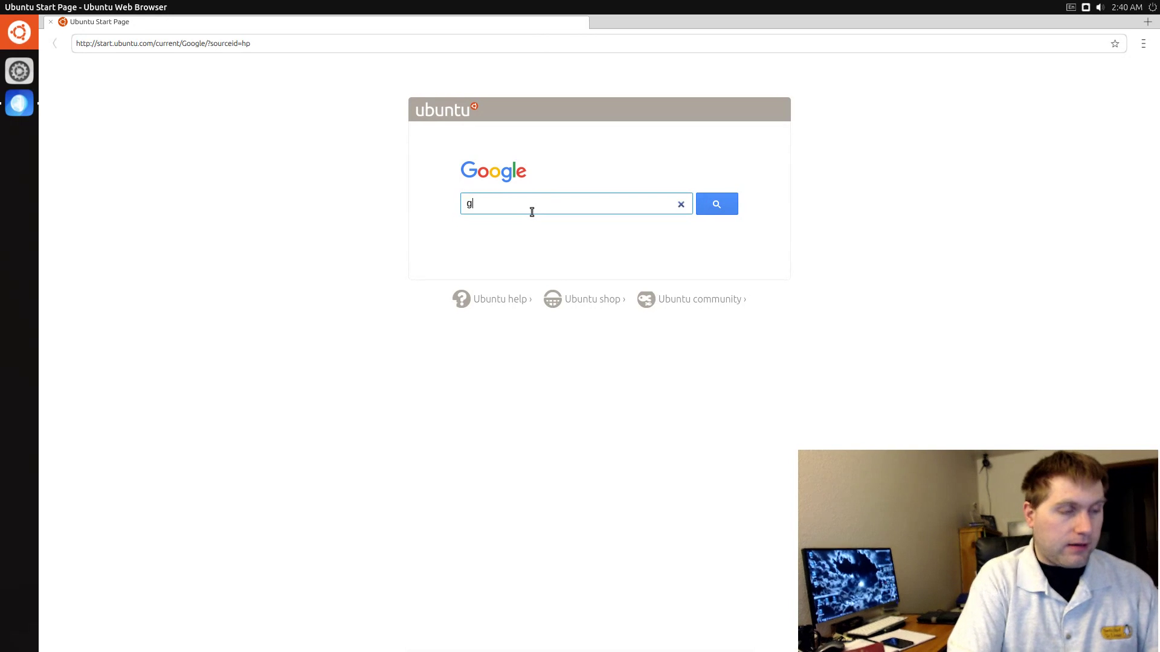
{"action": "type", "text": "oogl"}
{"action": "key", "text": "BackSpace"}
{"action": "key", "text": "BackSpace"}
{"action": "key", "text": "BackSpace"}
{"action": "key", "text": "BackSpace"}
{"action": "key", "text": "BackSpace"}
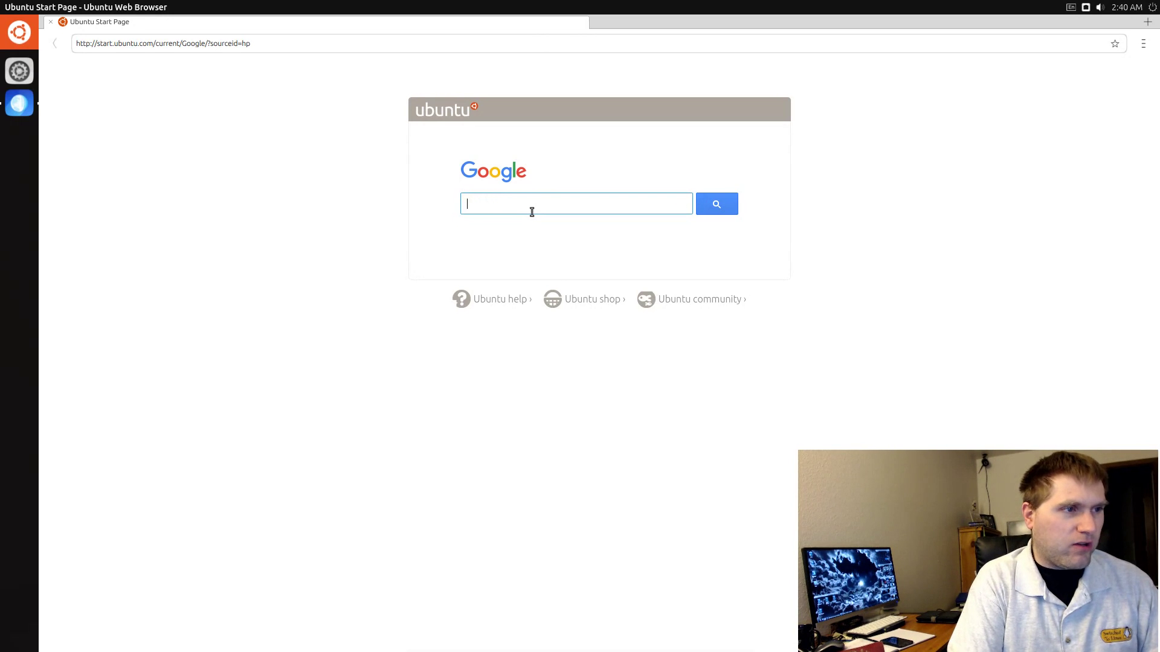
{"action": "type", "text": "startpage"}
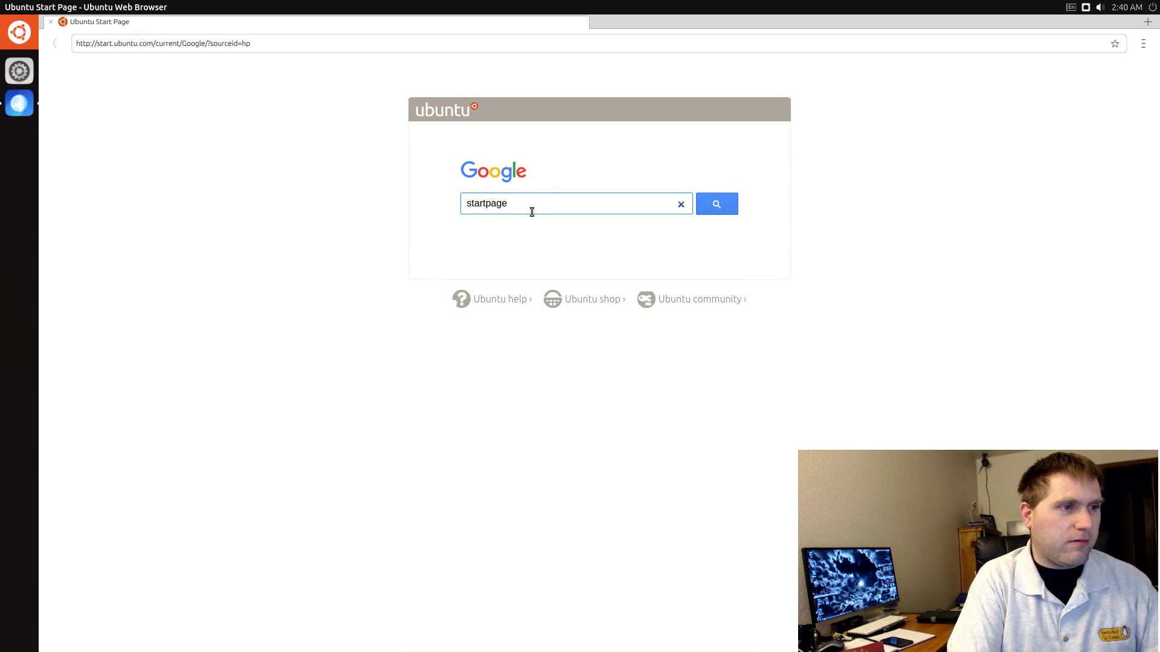
{"action": "key", "text": "Return"}
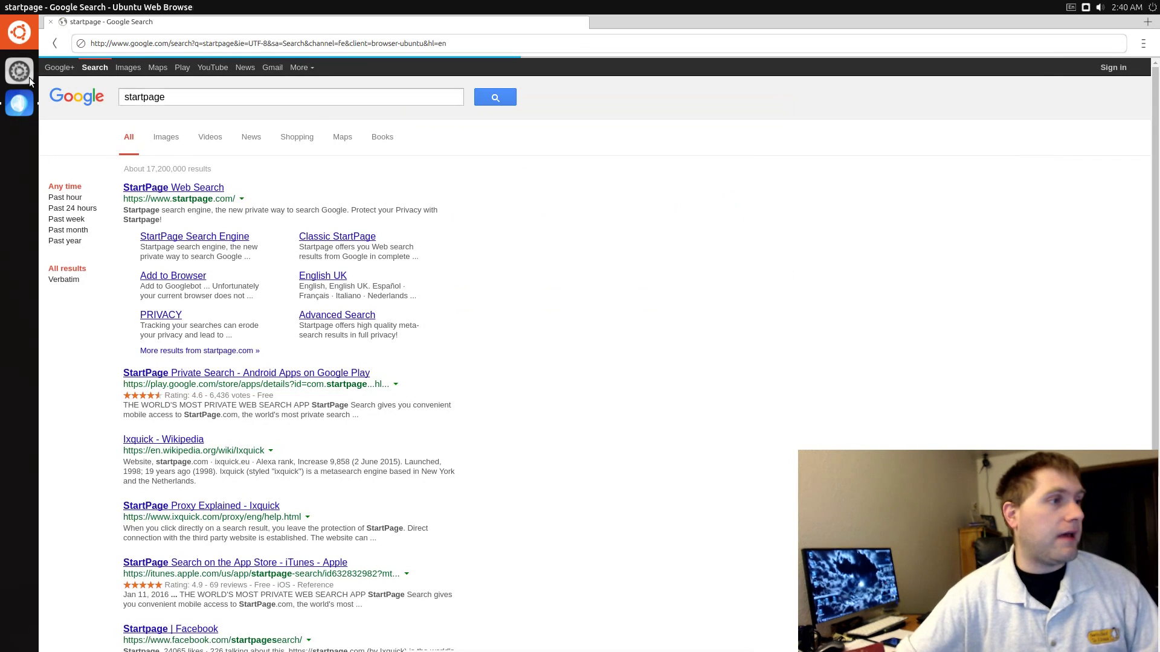
Step: Visit startpage.com from the results, open and dismiss the browser menu, then close the browser
{"action": "left_click", "coordinate": [144, 187]}
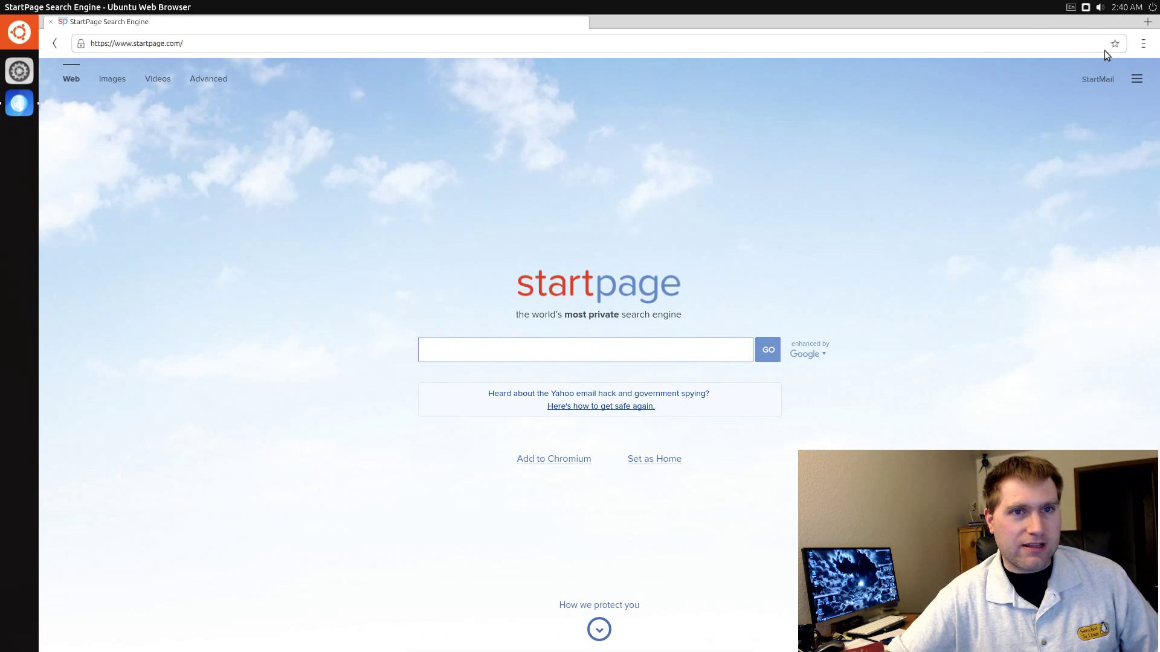
{"action": "left_click", "coordinate": [1144, 48]}
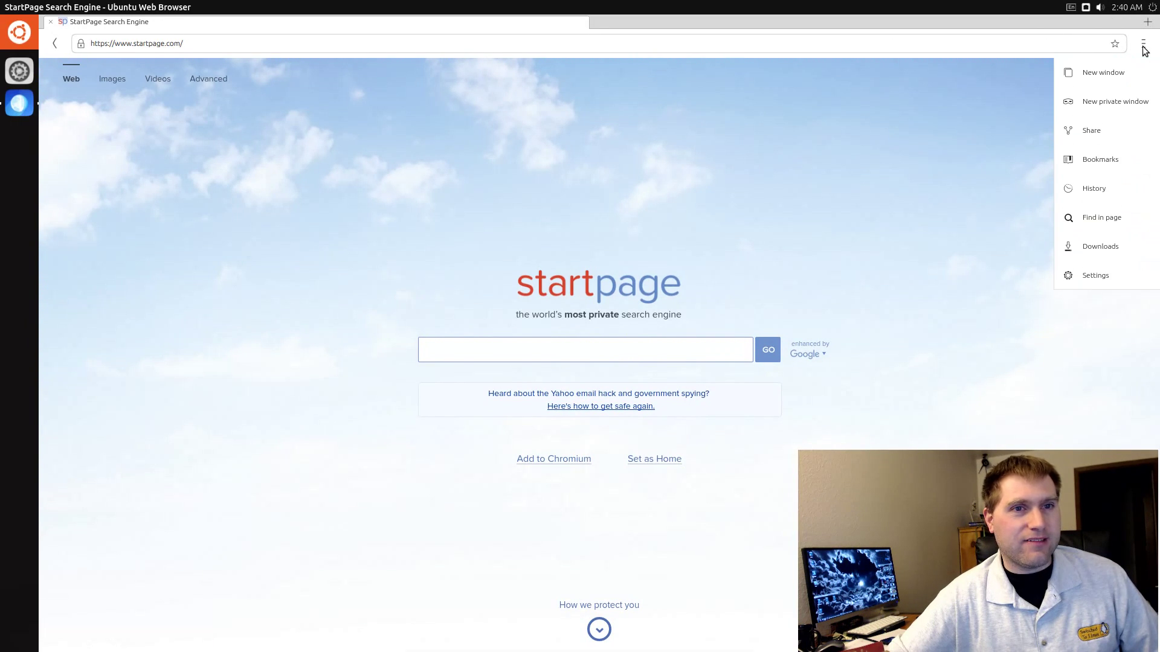
{"action": "left_click", "coordinate": [975, 270]}
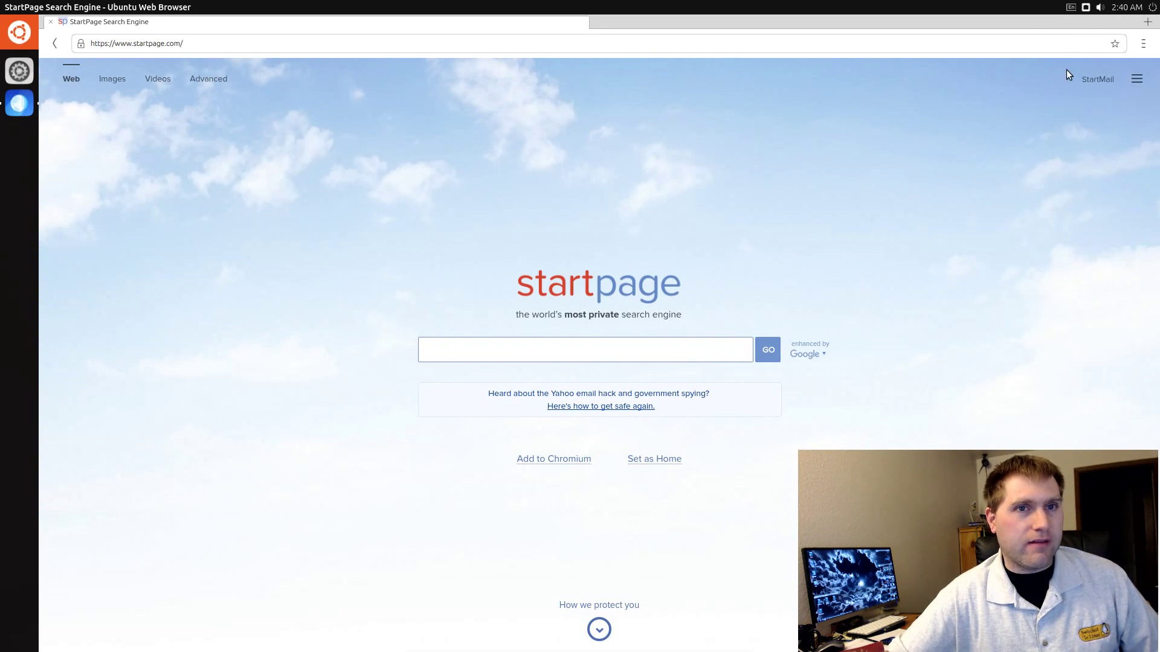
{"action": "left_click", "coordinate": [5, 7]}
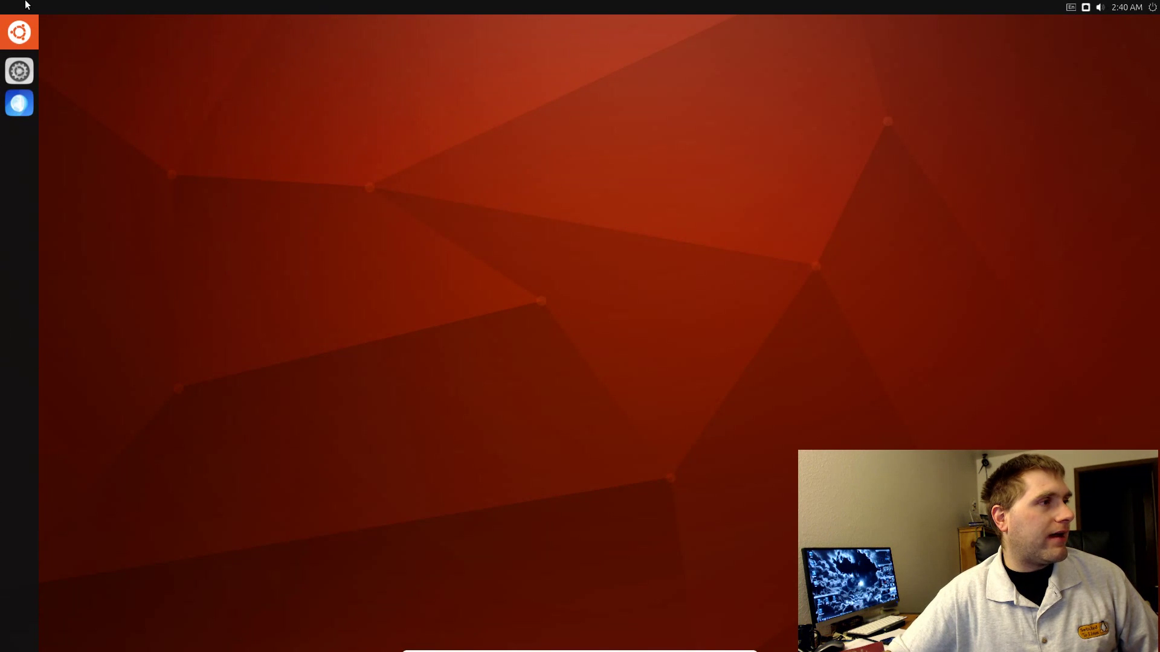
Step: Launch Firefox from the app drawer and move its window to the right
{"action": "left_click", "coordinate": [21, 39]}
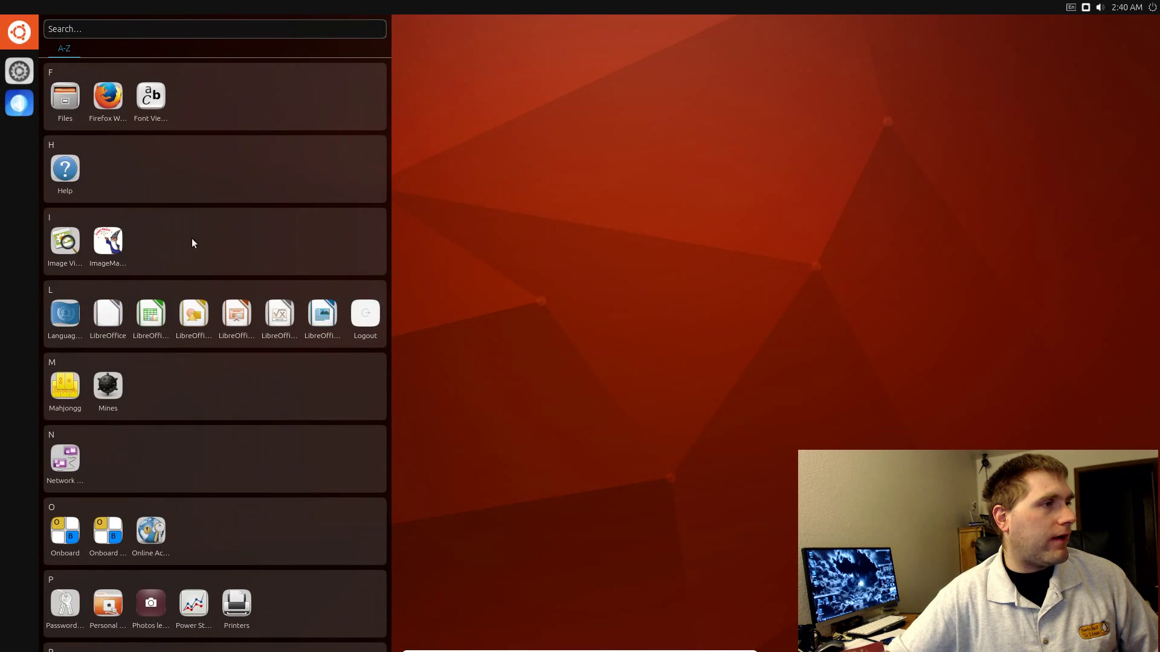
{"action": "left_click", "coordinate": [109, 95]}
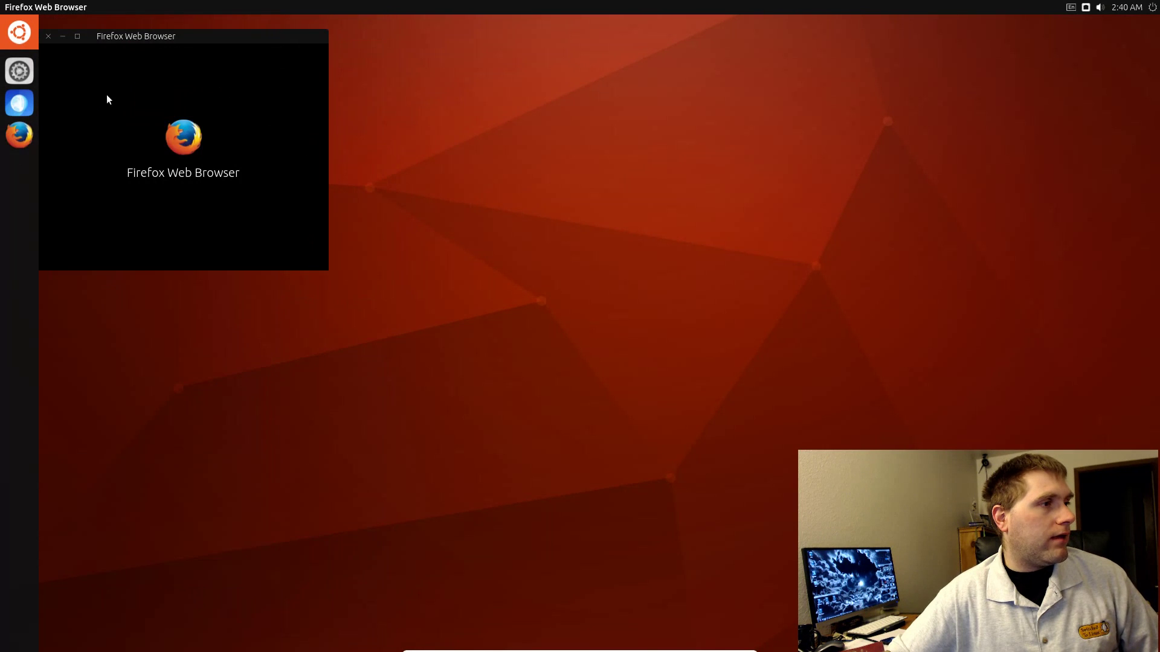
{"action": "left_click_drag", "start_coordinate": [245, 34], "coordinate": [875, 88]}
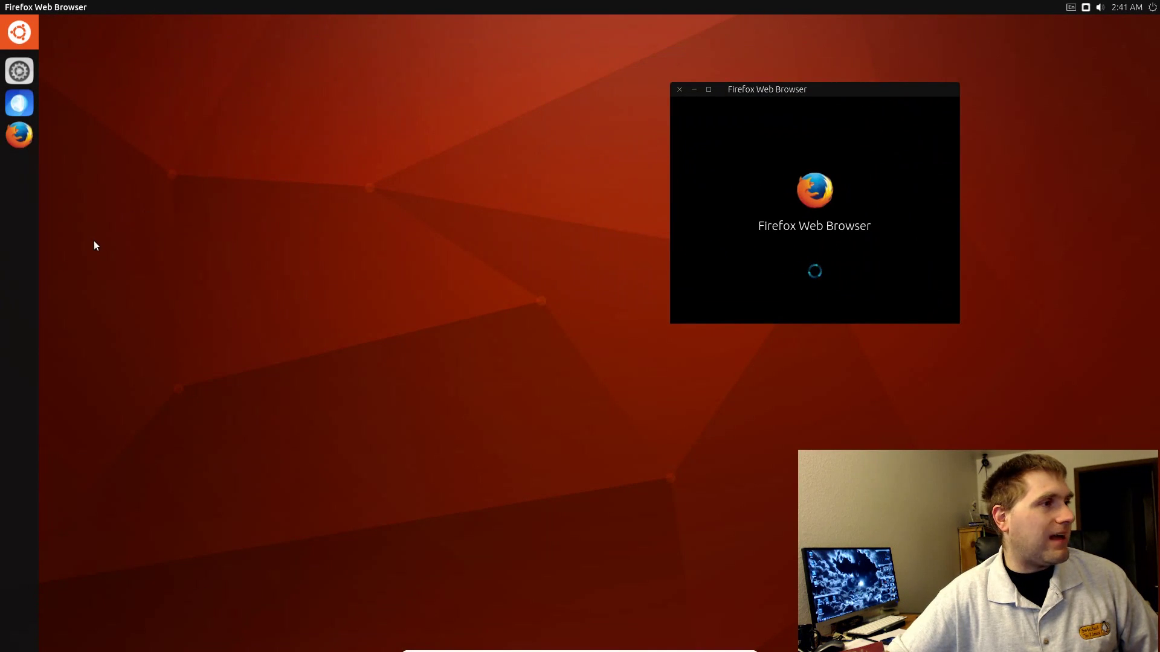
Step: Launch Thunderbird Mail, place it centre-right, then start System Monitor from the app drawer
{"action": "left_click", "coordinate": [20, 32]}
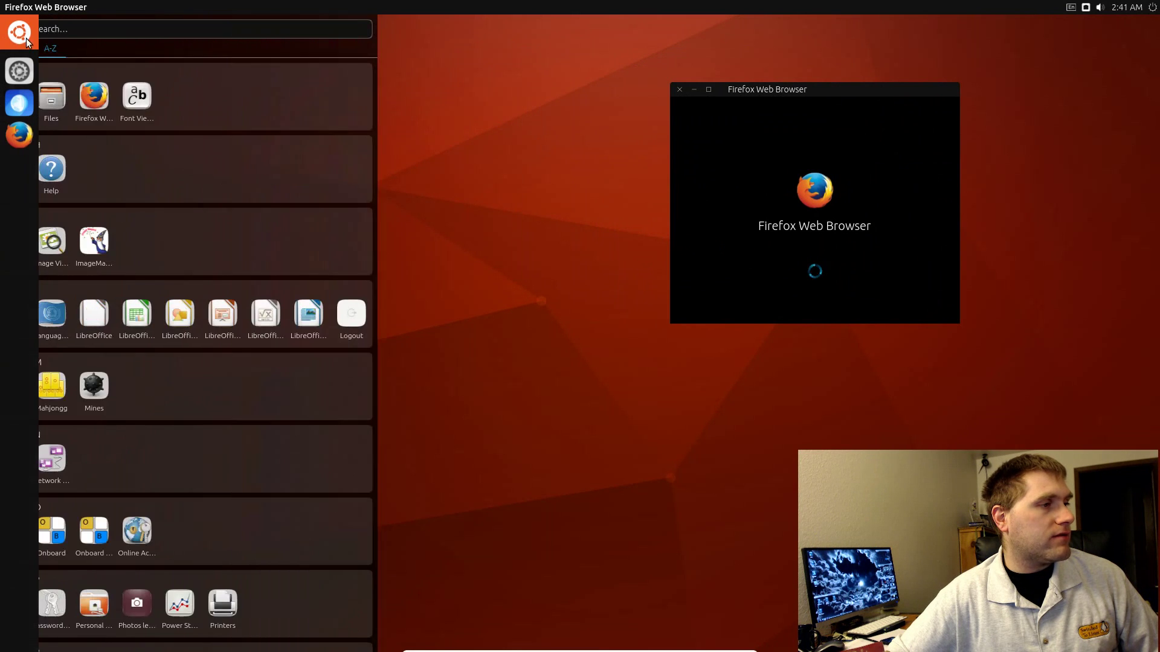
{"action": "scroll", "coordinate": [198, 378], "scroll_direction": "down", "scroll_amount": 2}
{"action": "scroll", "coordinate": [212, 408], "scroll_direction": "down", "scroll_amount": 5}
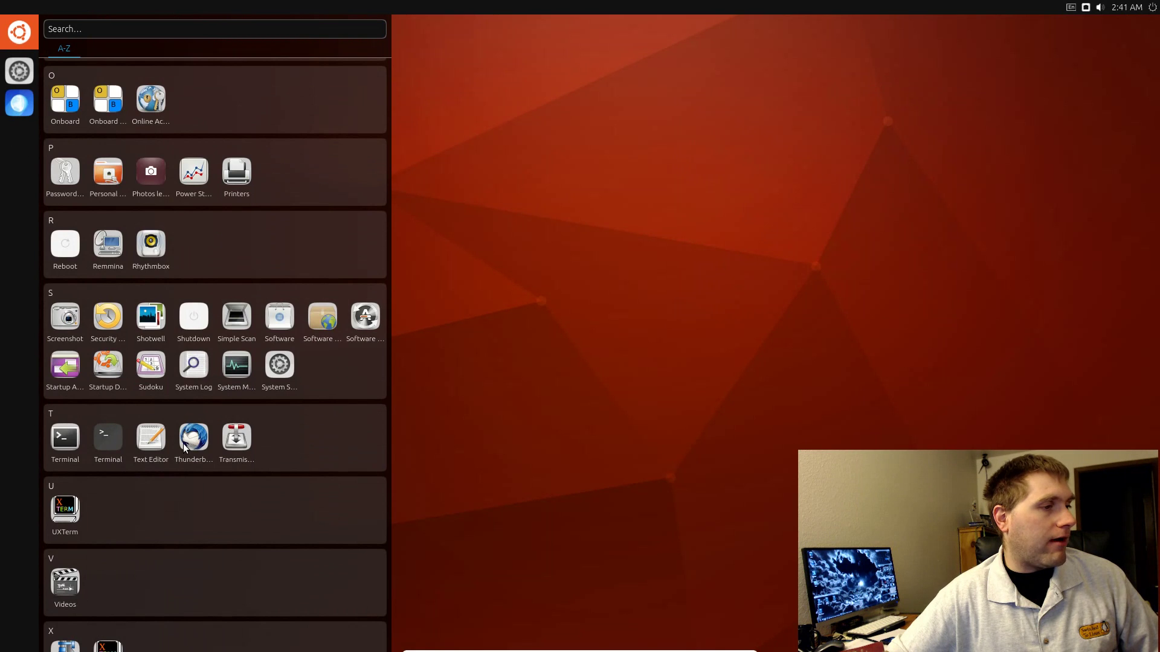
{"action": "left_click", "coordinate": [208, 441]}
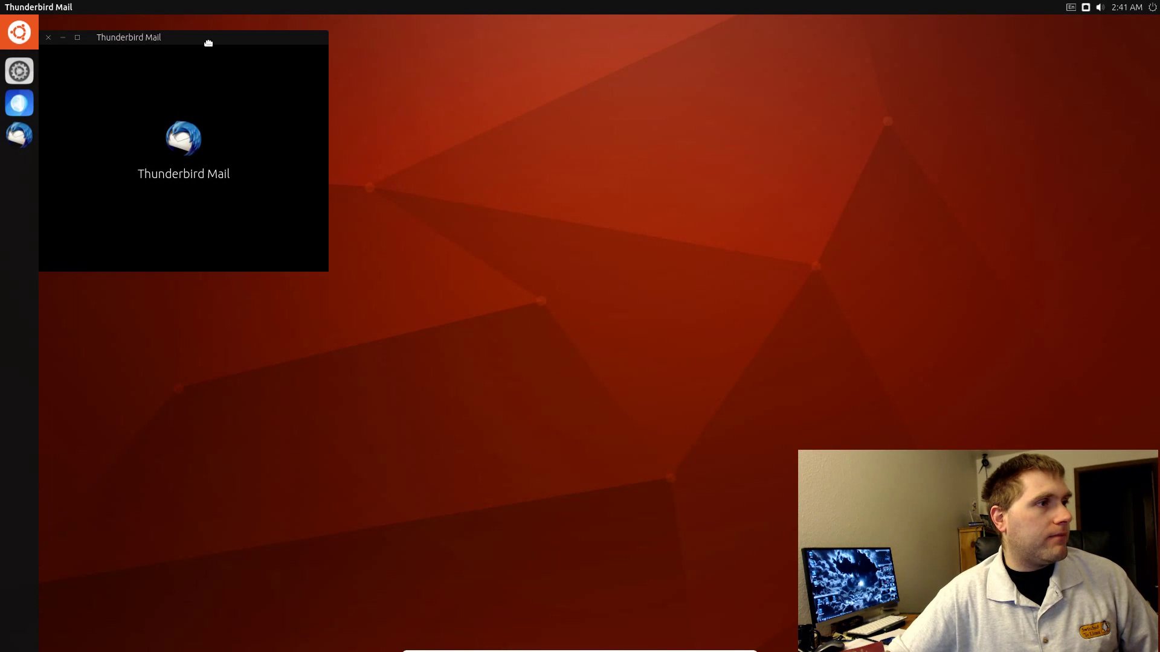
{"action": "left_click_drag", "start_coordinate": [208, 40], "coordinate": [847, 127]}
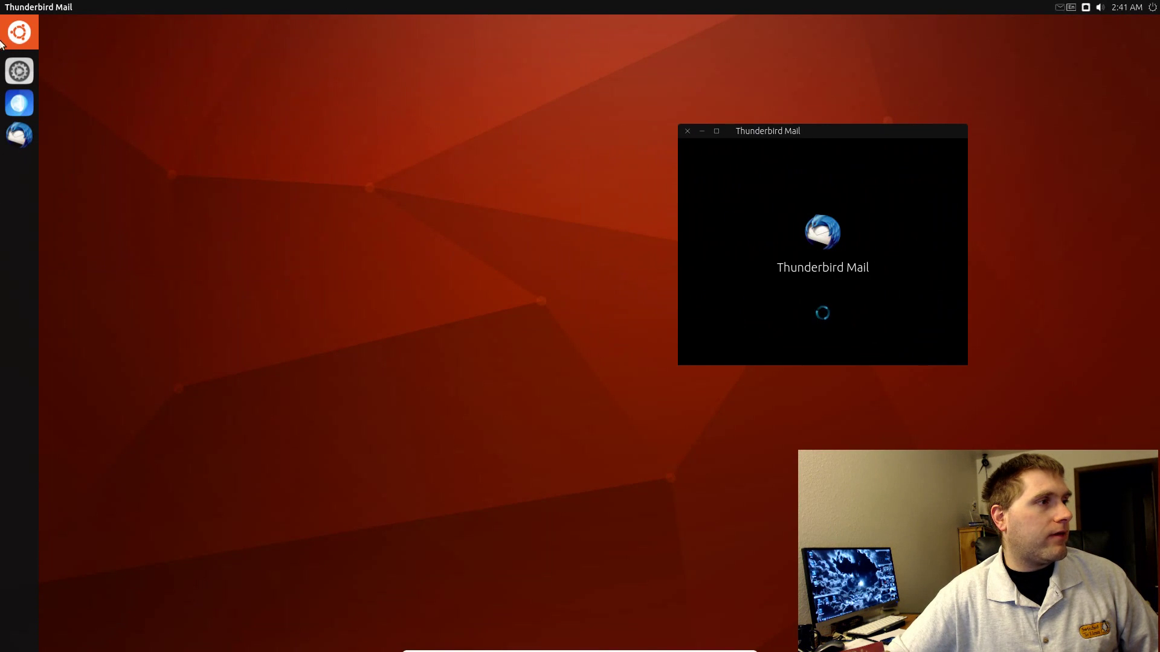
{"action": "left_click", "coordinate": [27, 31]}
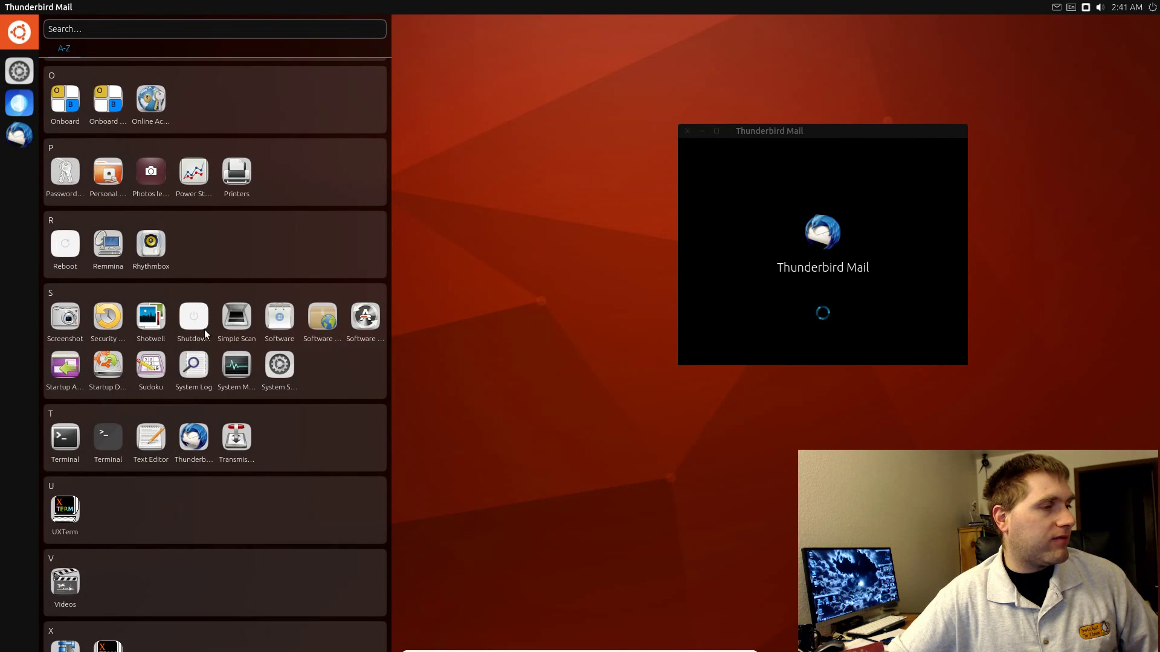
{"action": "left_click", "coordinate": [237, 365]}
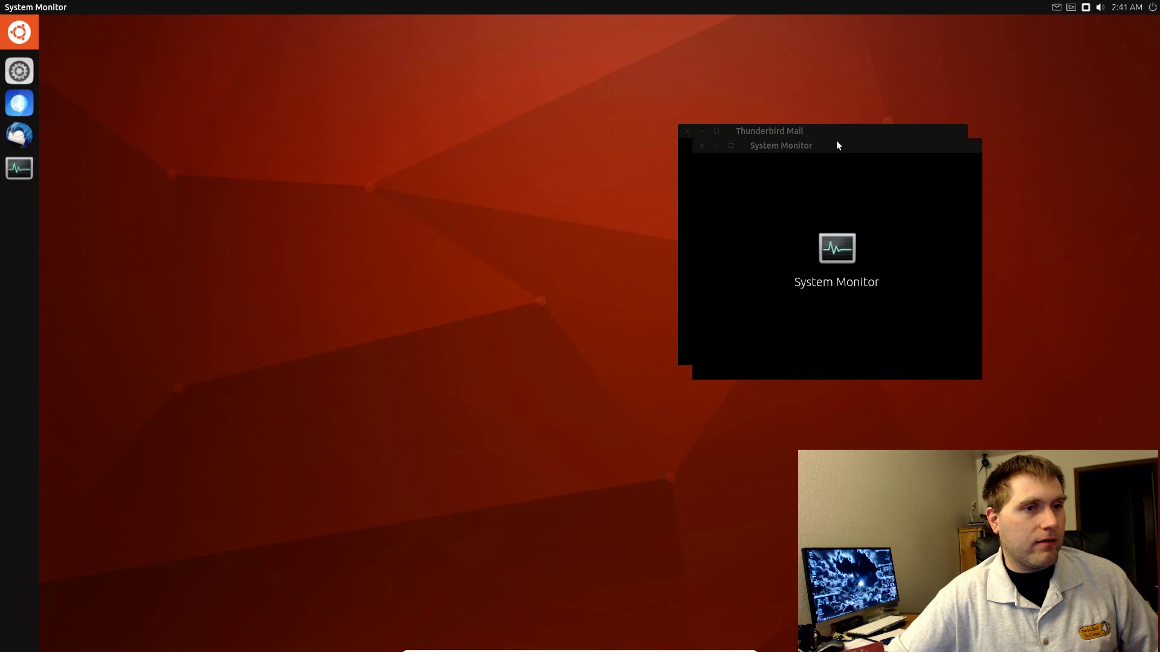
Step: Move Thunderbird Mail to the upper right and System Monitor to the lower right
{"action": "left_click_drag", "start_coordinate": [837, 145], "coordinate": [484, 167]}
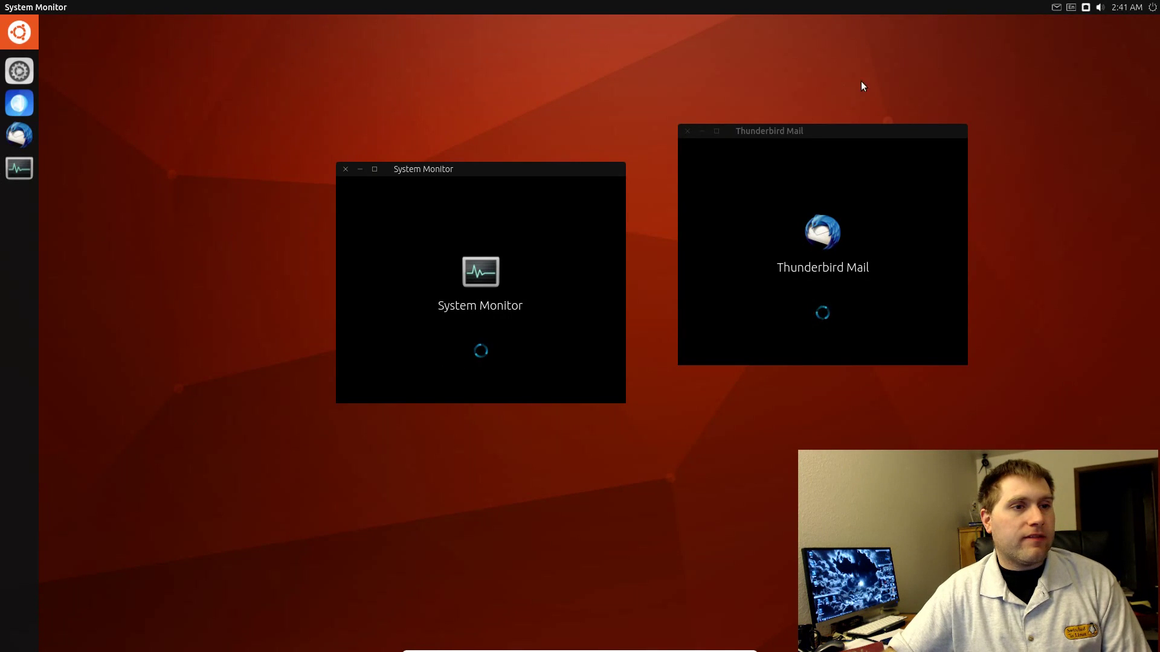
{"action": "left_click_drag", "start_coordinate": [909, 136], "coordinate": [1101, 68]}
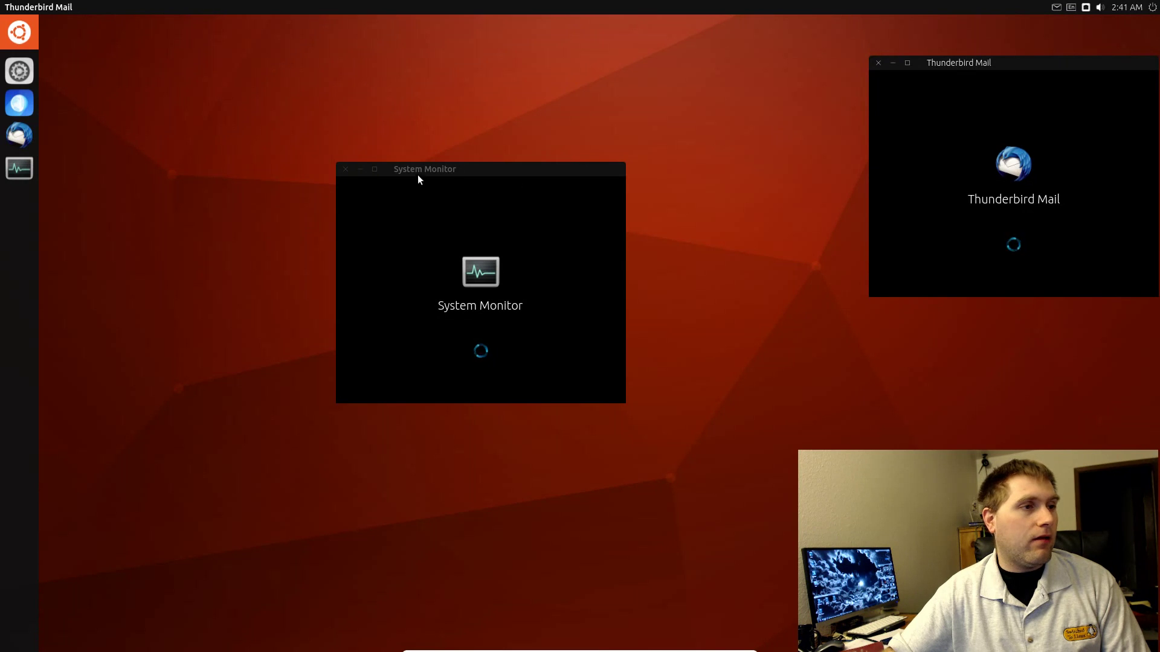
{"action": "left_click_drag", "start_coordinate": [485, 174], "coordinate": [995, 347]}
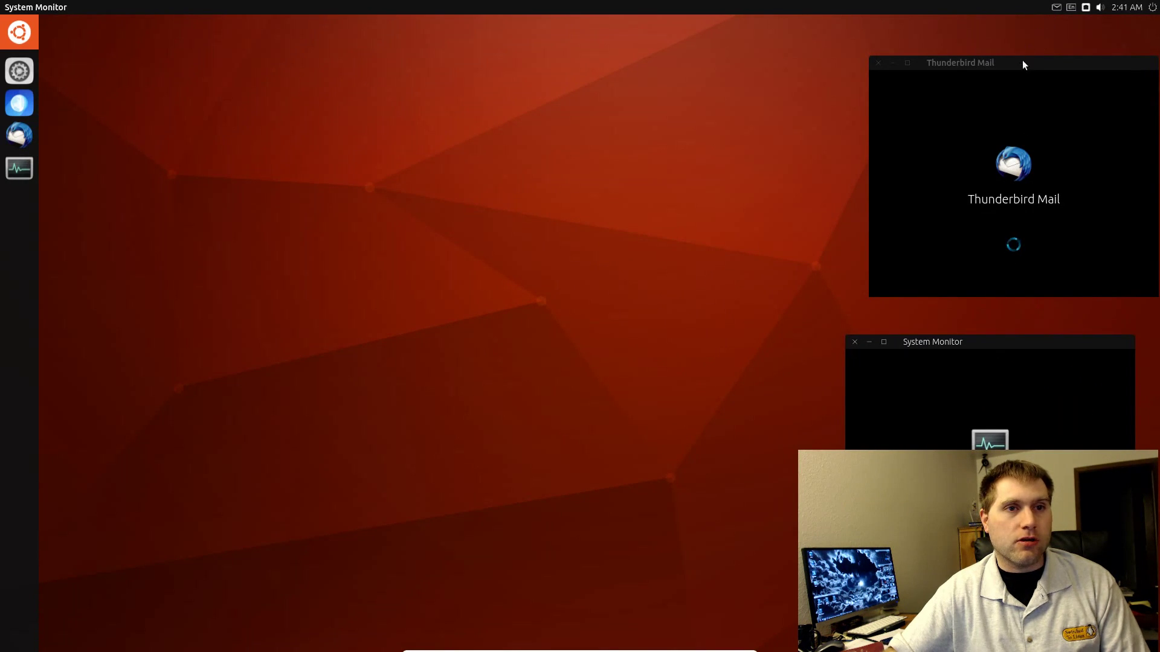
{"action": "left_click_drag", "start_coordinate": [1017, 67], "coordinate": [998, 68]}
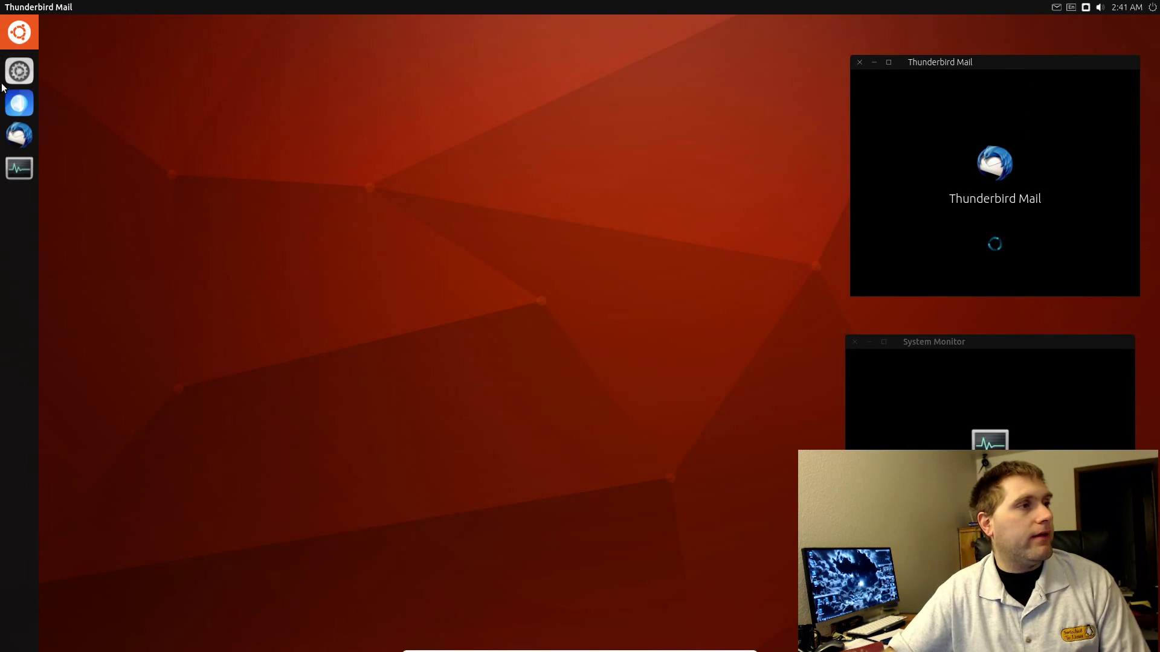
Step: Open the installed-apps list, scroll through it, then close it
{"action": "left_click", "coordinate": [9, 25]}
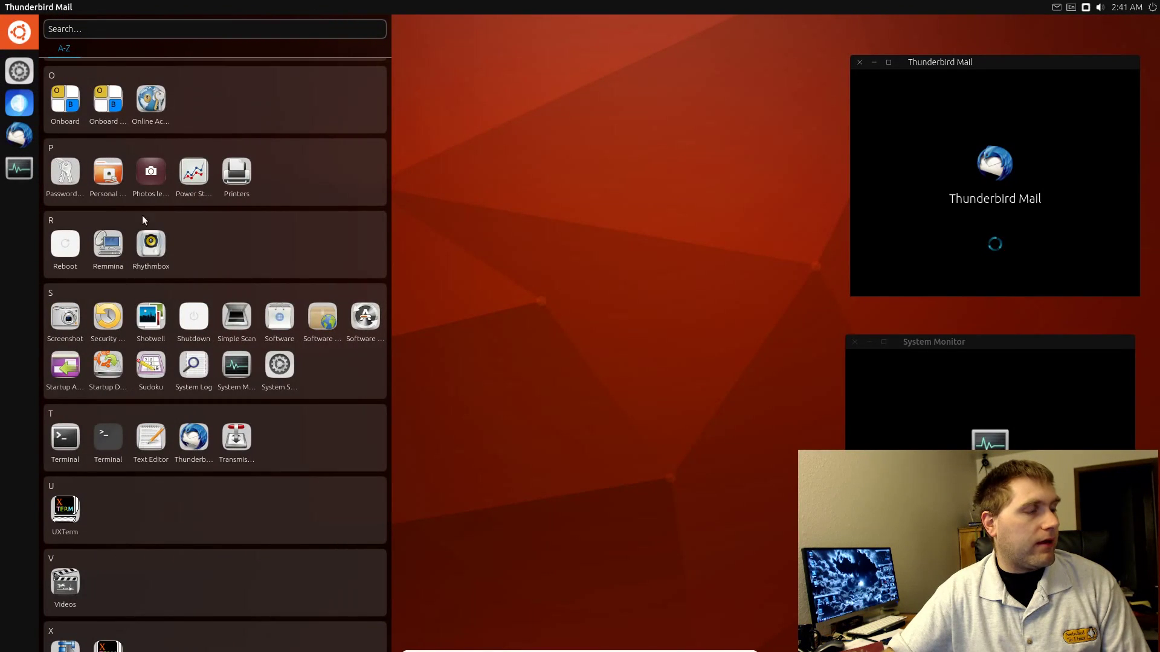
{"action": "scroll", "coordinate": [217, 411], "scroll_direction": "down", "scroll_amount": 2}
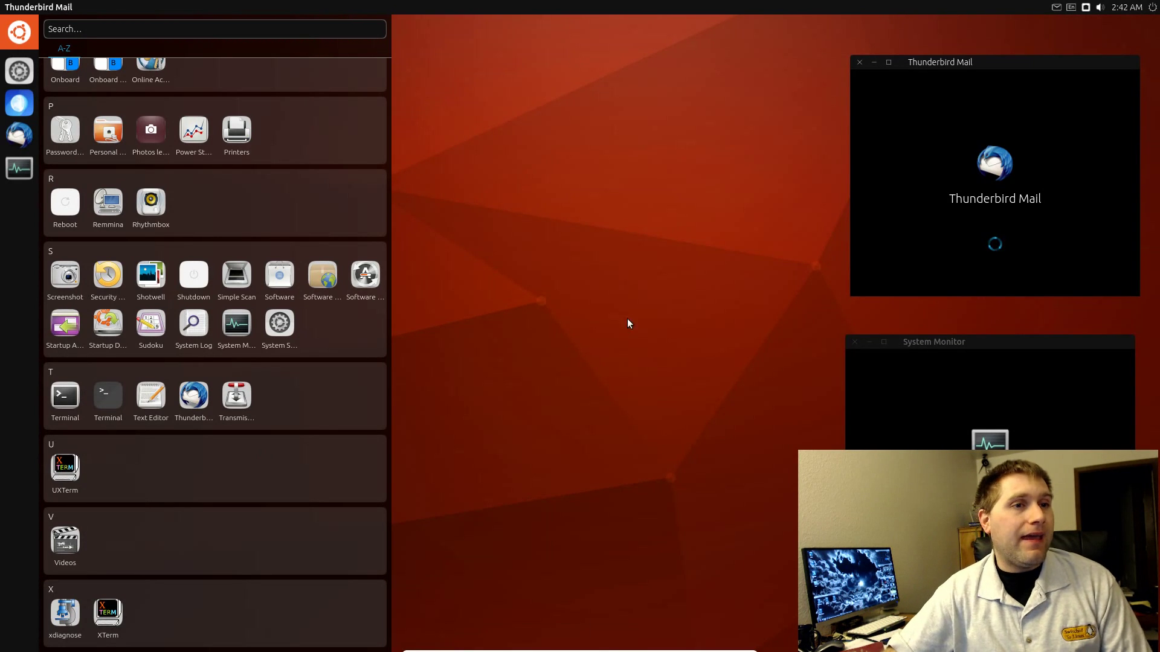
{"action": "left_click", "coordinate": [640, 122]}
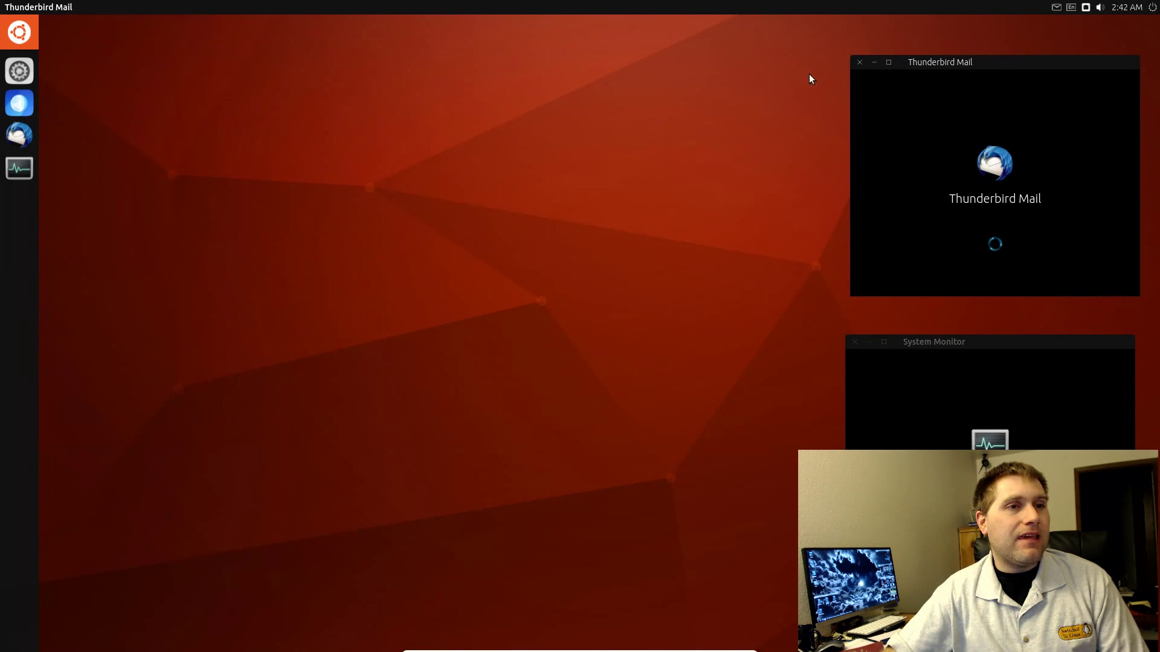
Step: Close Thunderbird, System Monitor and the blank Scopes window, then reopen the A–Z app list
{"action": "left_click", "coordinate": [857, 63]}
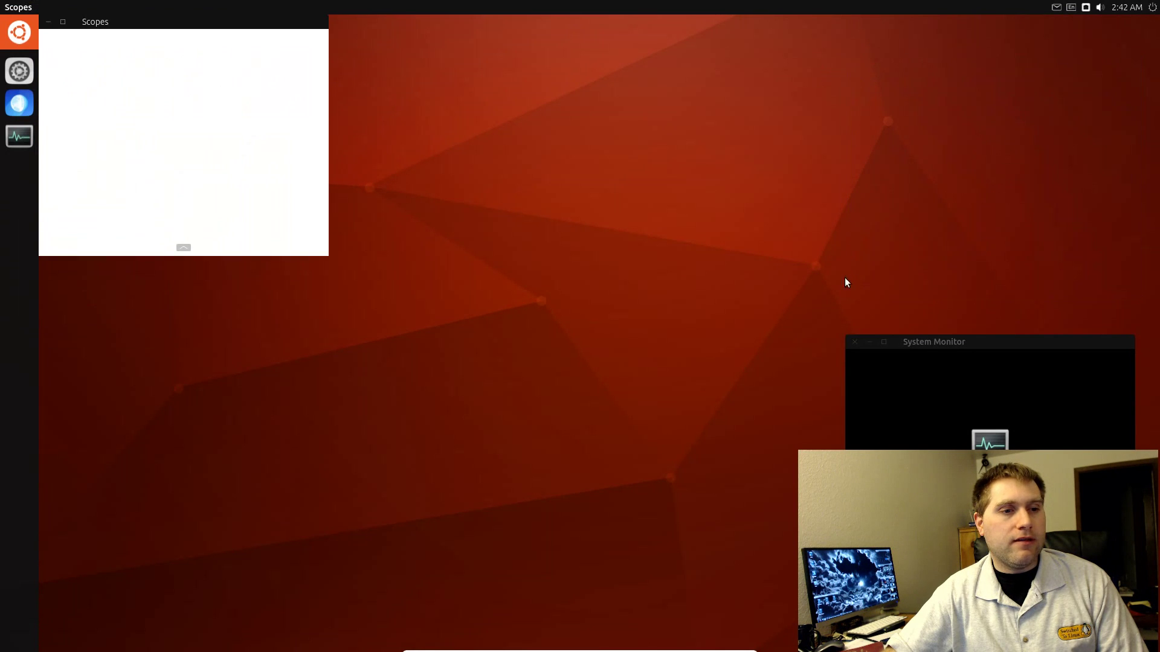
{"action": "left_click", "coordinate": [855, 342]}
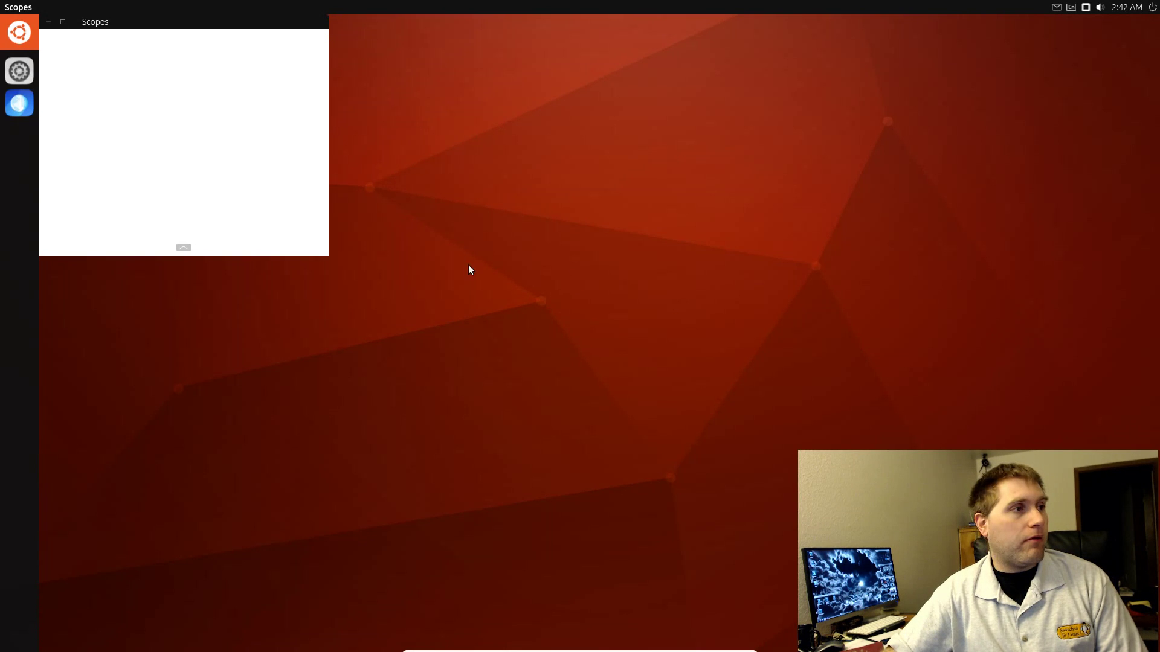
{"action": "left_click", "coordinate": [43, 24]}
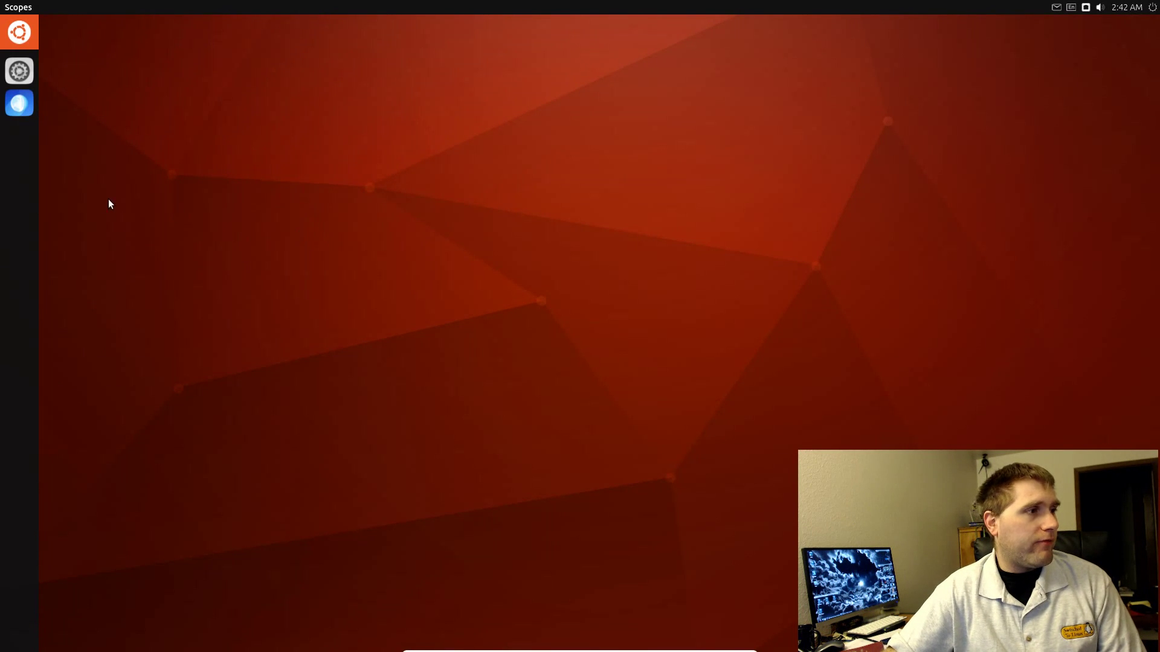
{"action": "left_click", "coordinate": [31, 28]}
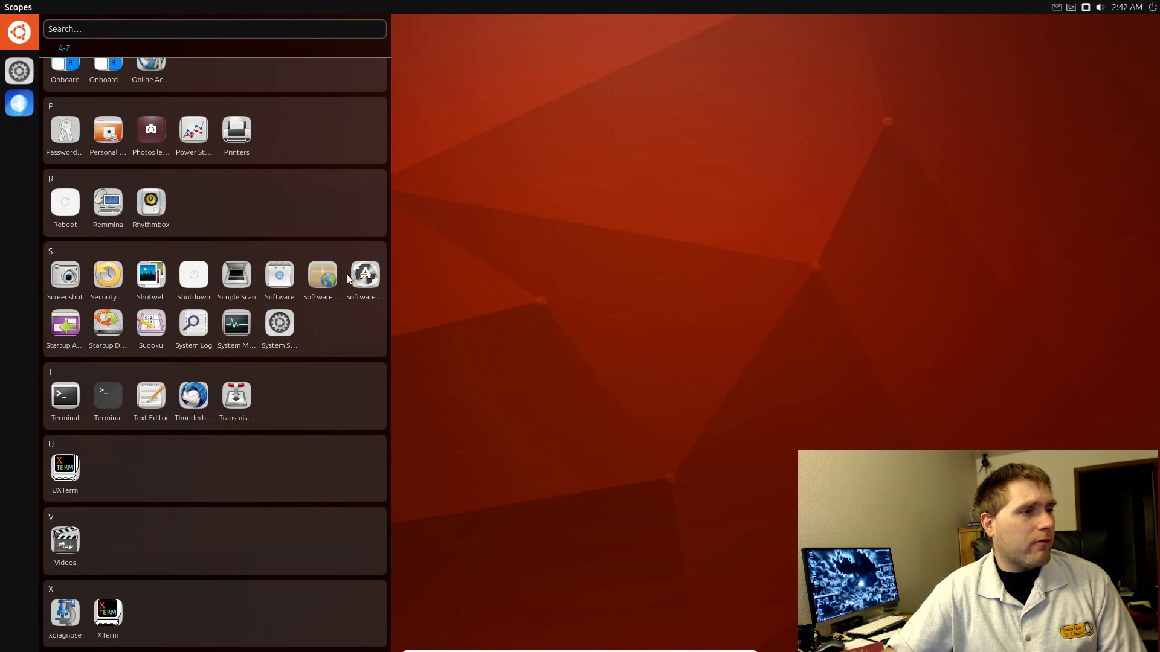
Step: Launch Software Updater and Software, close the Updater, and reposition the Software window up-right
{"action": "left_click", "coordinate": [379, 275]}
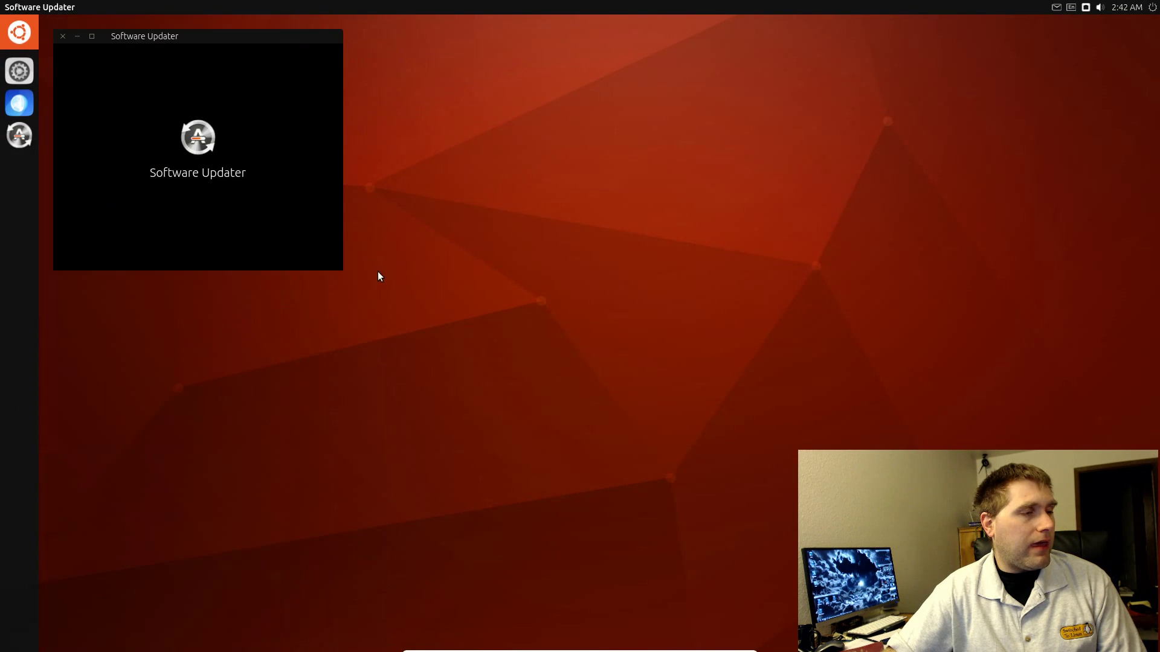
{"action": "left_click_drag", "start_coordinate": [241, 33], "coordinate": [841, 146]}
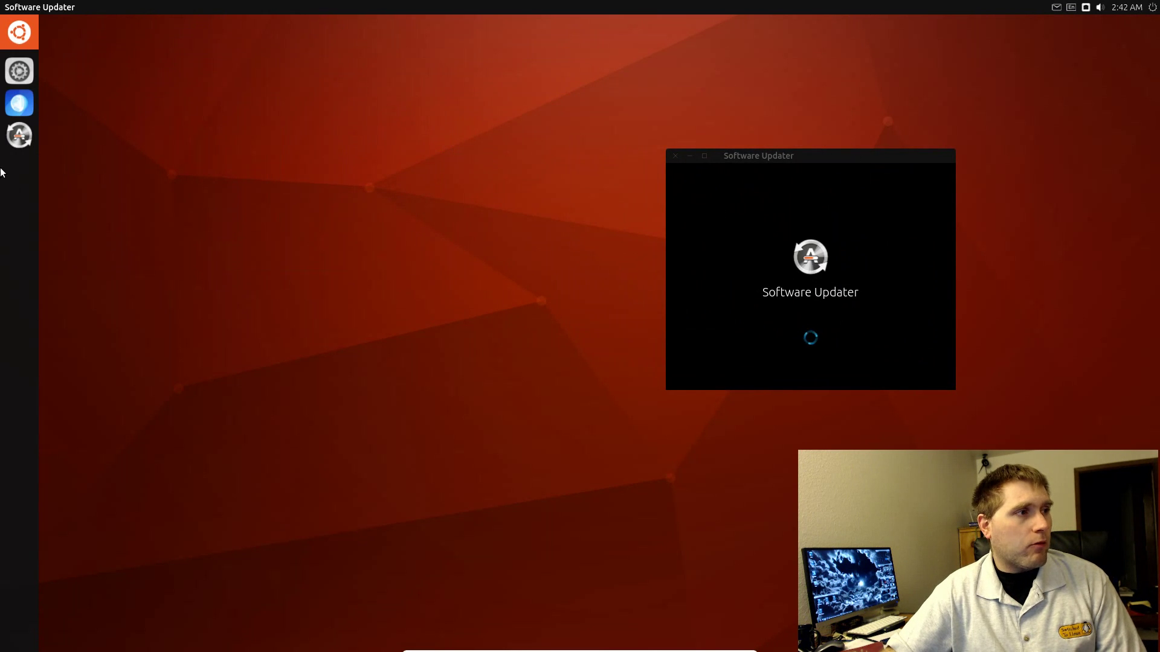
{"action": "left_click", "coordinate": [18, 45]}
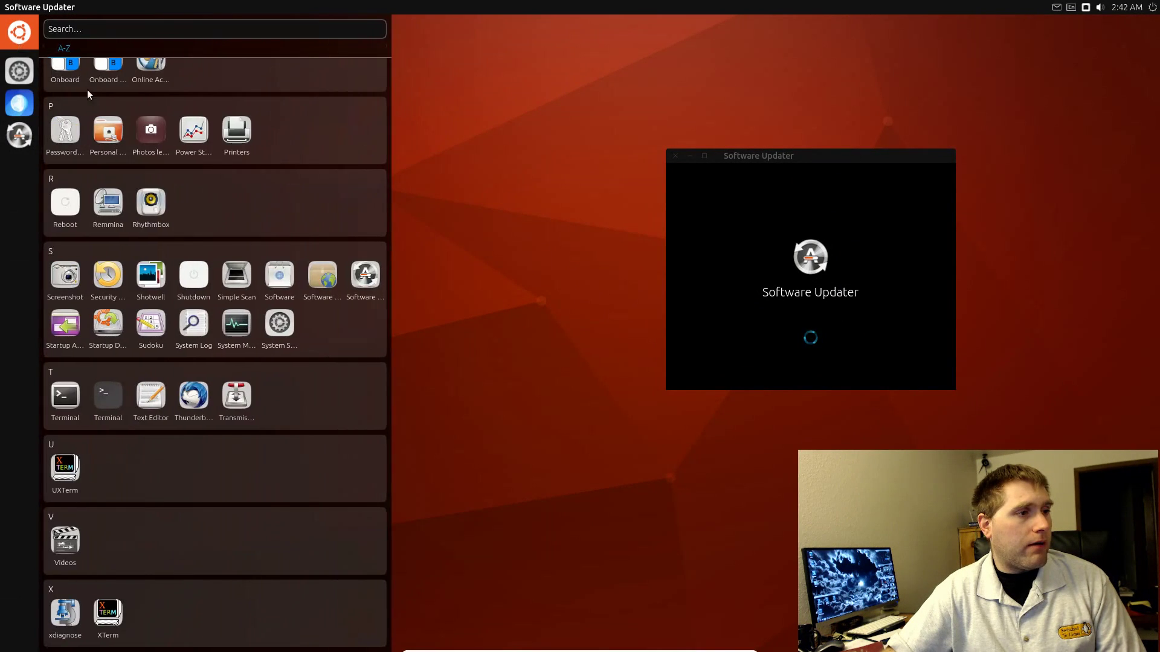
{"action": "left_click", "coordinate": [281, 277]}
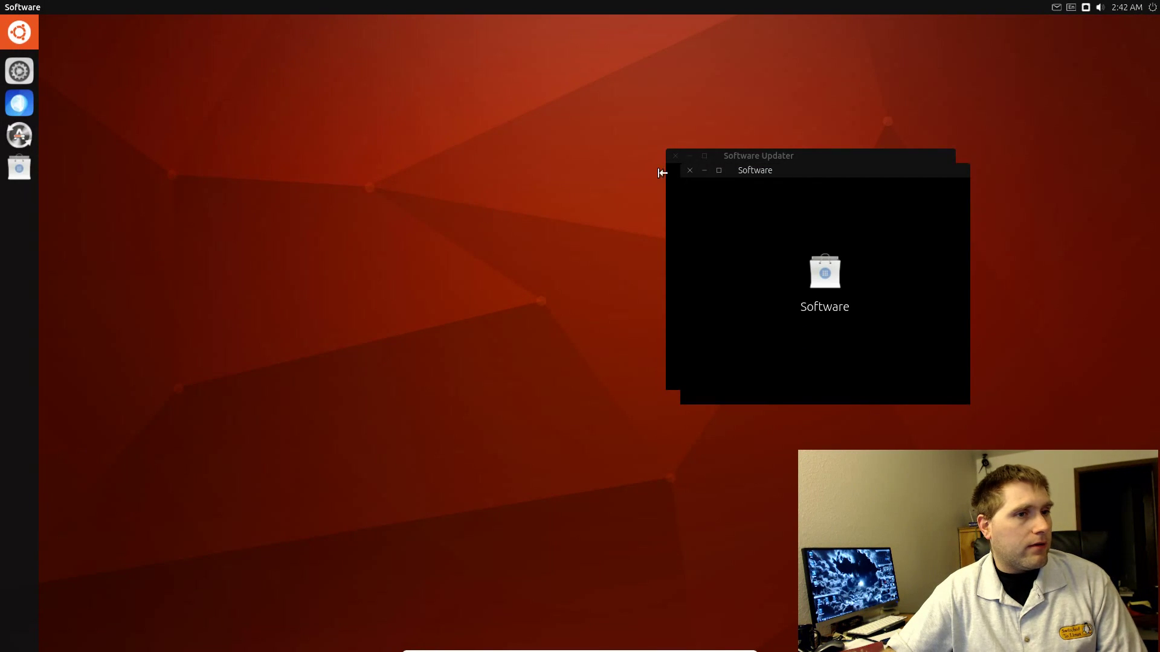
{"action": "left_click_drag", "start_coordinate": [862, 173], "coordinate": [1001, 381]}
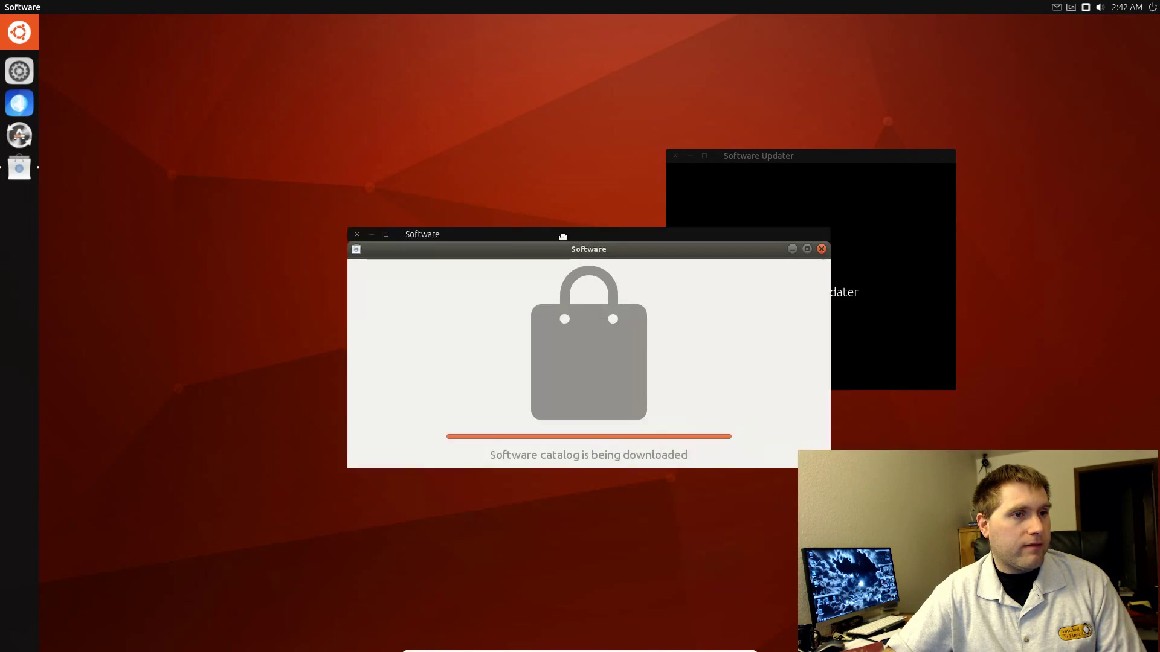
{"action": "left_click", "coordinate": [675, 157]}
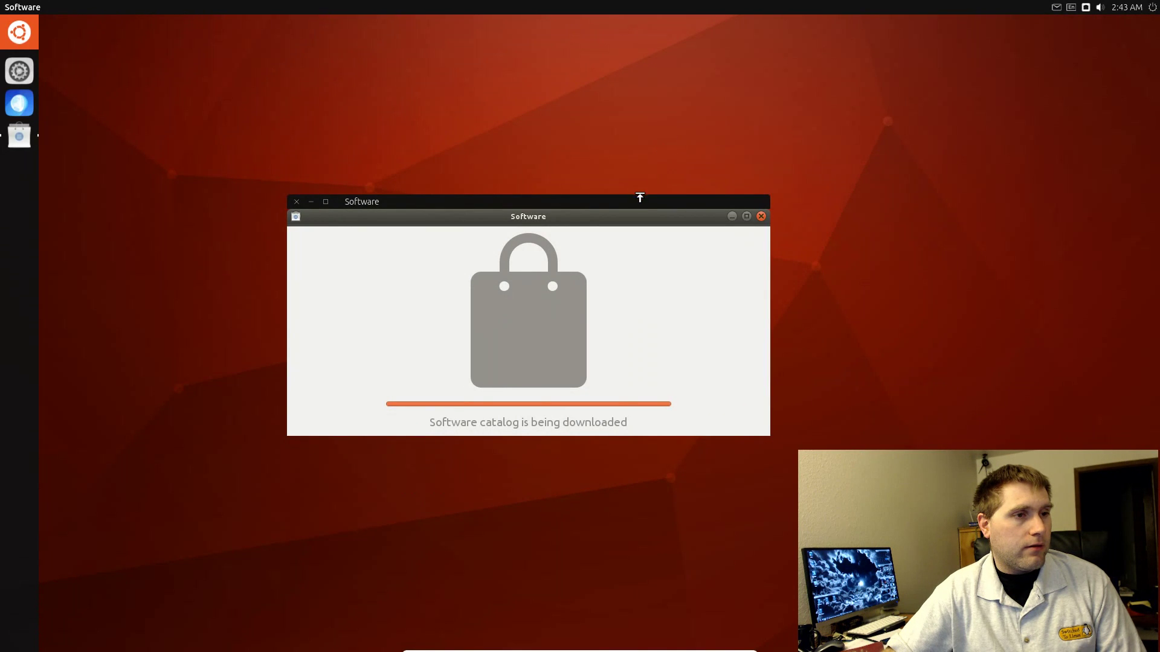
{"action": "left_click_drag", "start_coordinate": [639, 197], "coordinate": [732, 124]}
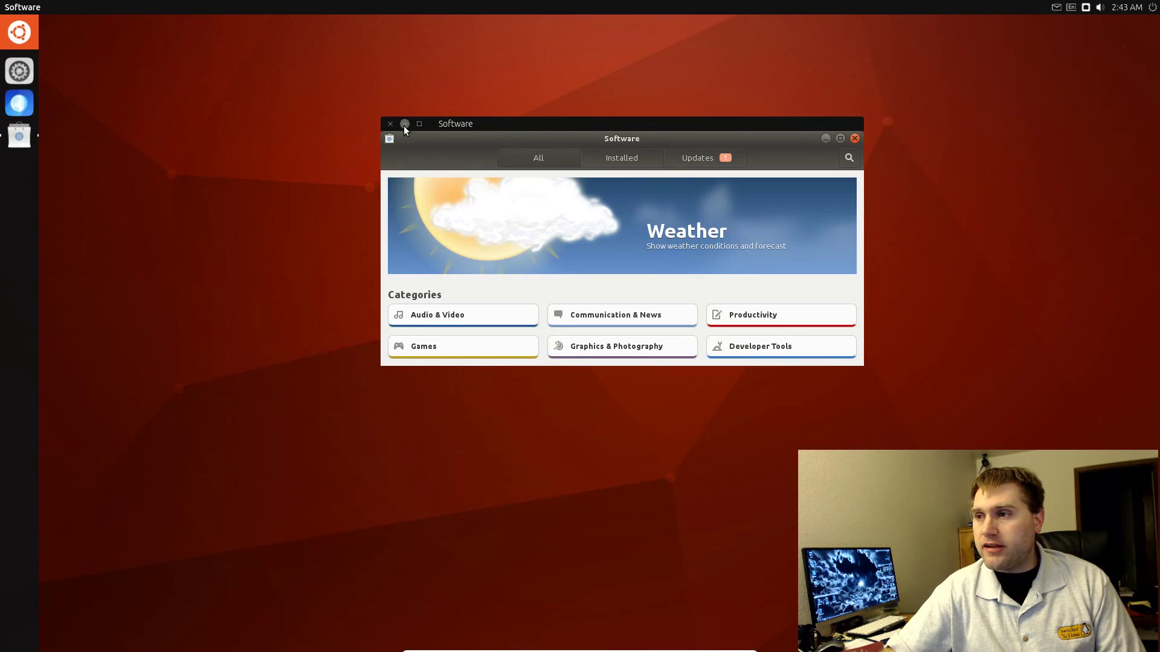
Step: Browse Graphics & Photography in a taller Software window and open Cubeview's details page
{"action": "left_click", "coordinate": [588, 350]}
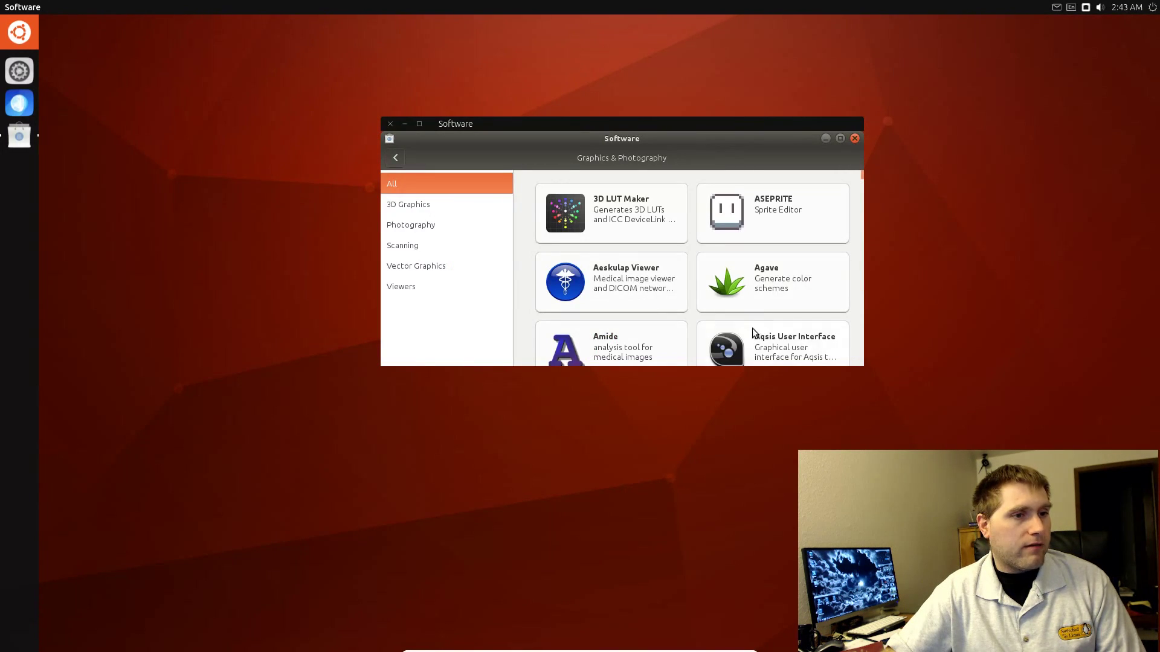
{"action": "left_click_drag", "start_coordinate": [704, 365], "coordinate": [689, 582]}
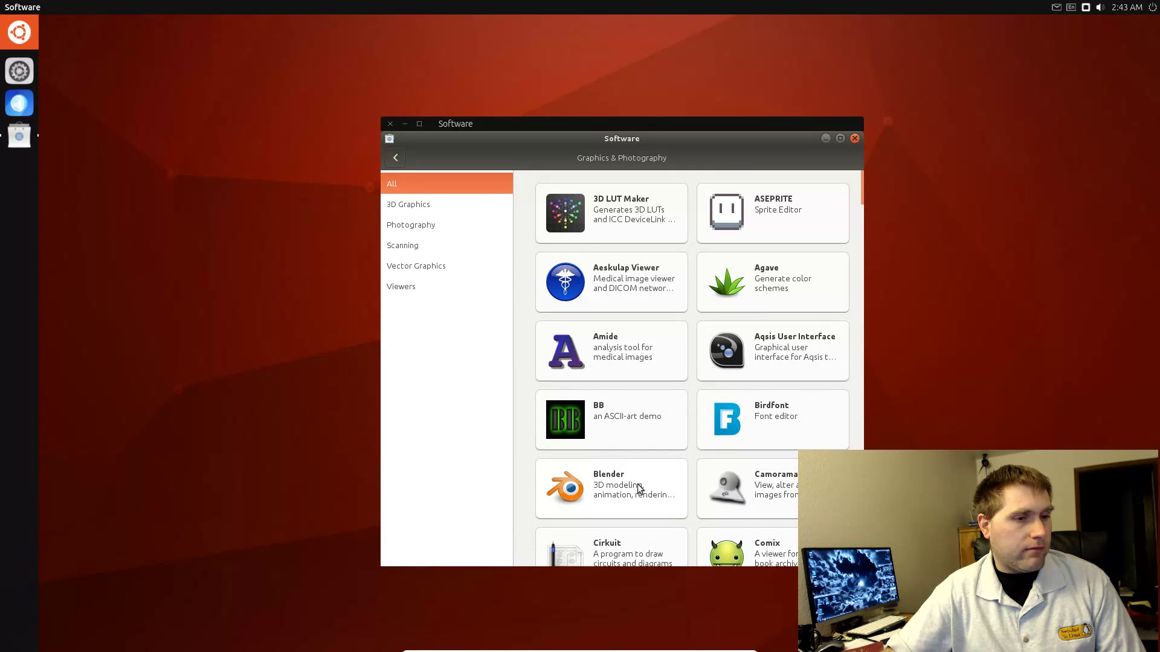
{"action": "scroll", "coordinate": [764, 347], "scroll_direction": "down", "scroll_amount": 3}
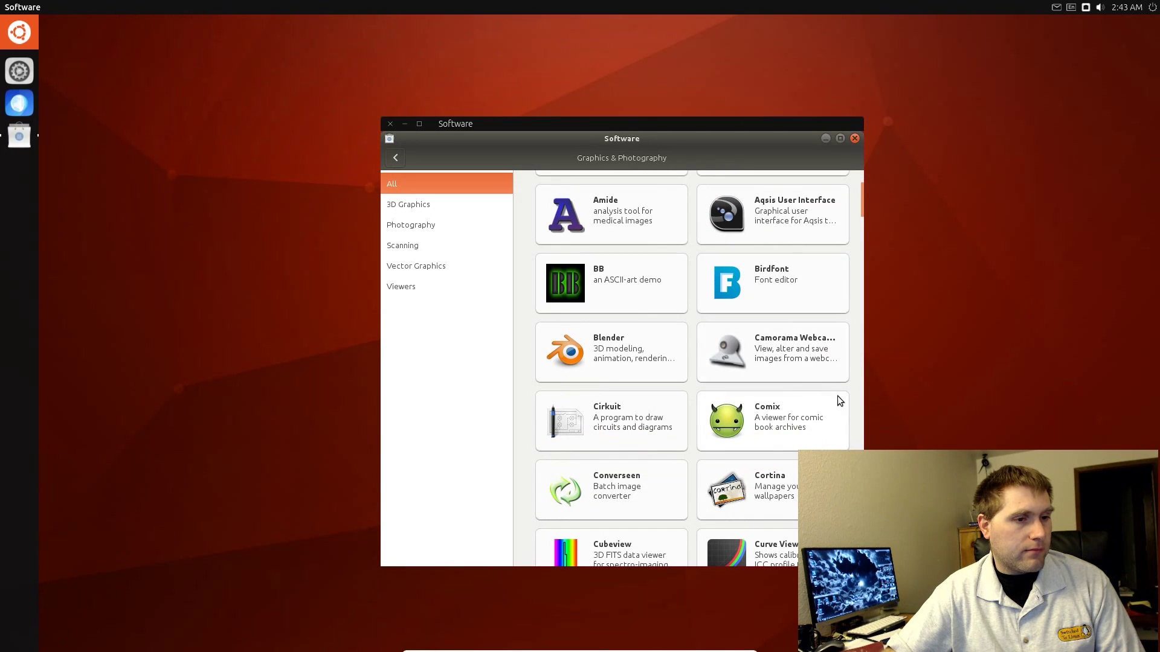
{"action": "scroll", "coordinate": [821, 423], "scroll_direction": "down", "scroll_amount": 4}
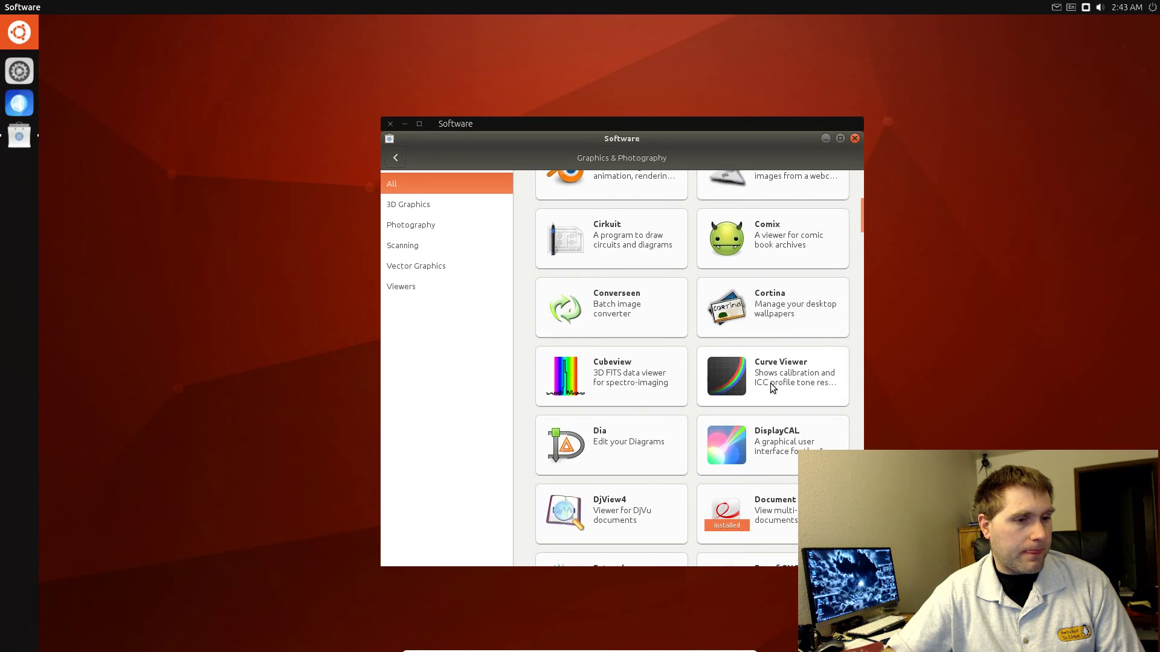
{"action": "left_click", "coordinate": [569, 379]}
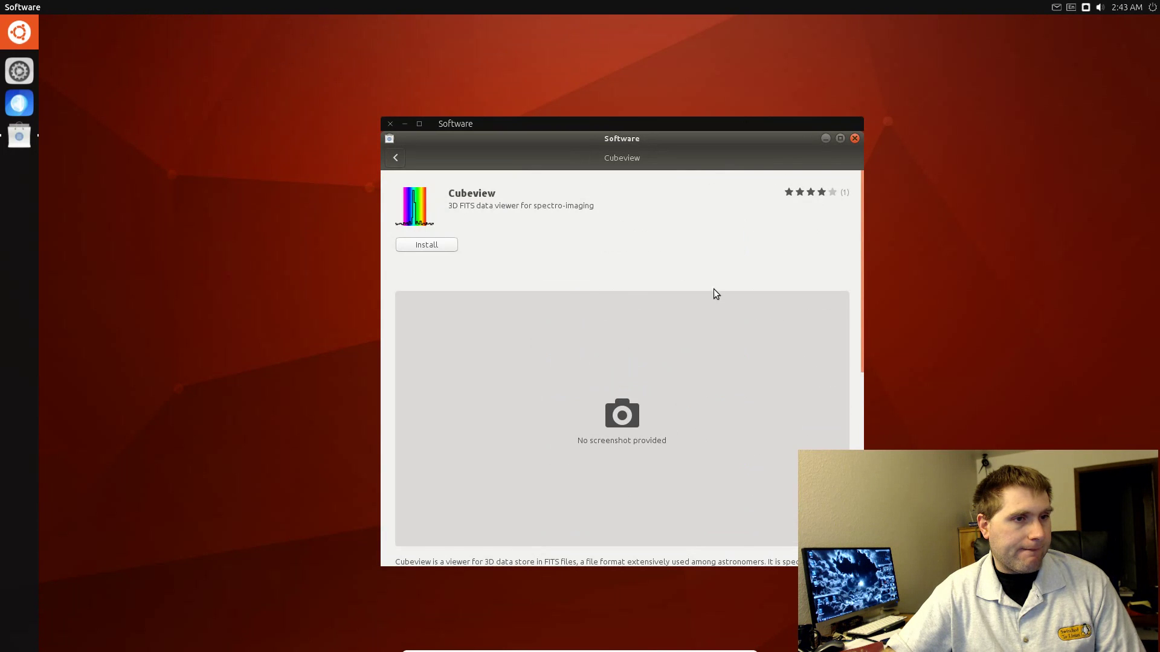
Step: Install Cubeview, authorising with the account password, then launch it
{"action": "scroll", "coordinate": [701, 273], "scroll_direction": "down", "scroll_amount": 5}
{"action": "scroll", "coordinate": [699, 271], "scroll_direction": "up", "scroll_amount": 5}
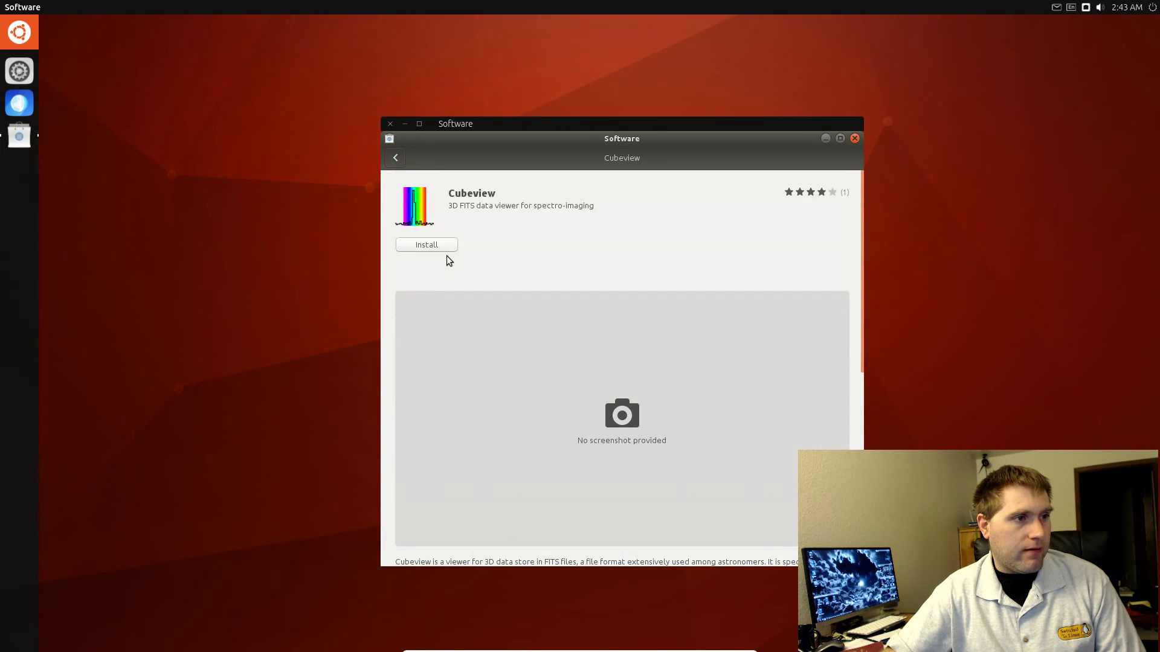
{"action": "left_click", "coordinate": [427, 244]}
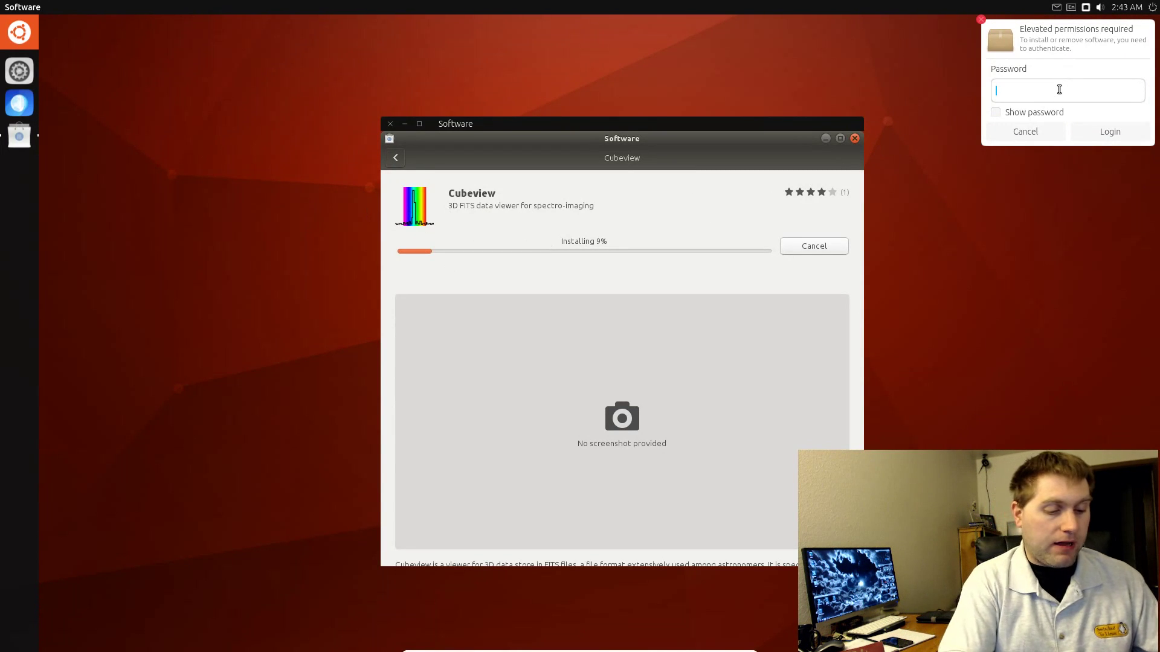
{"action": "type", "text": "••••••"}
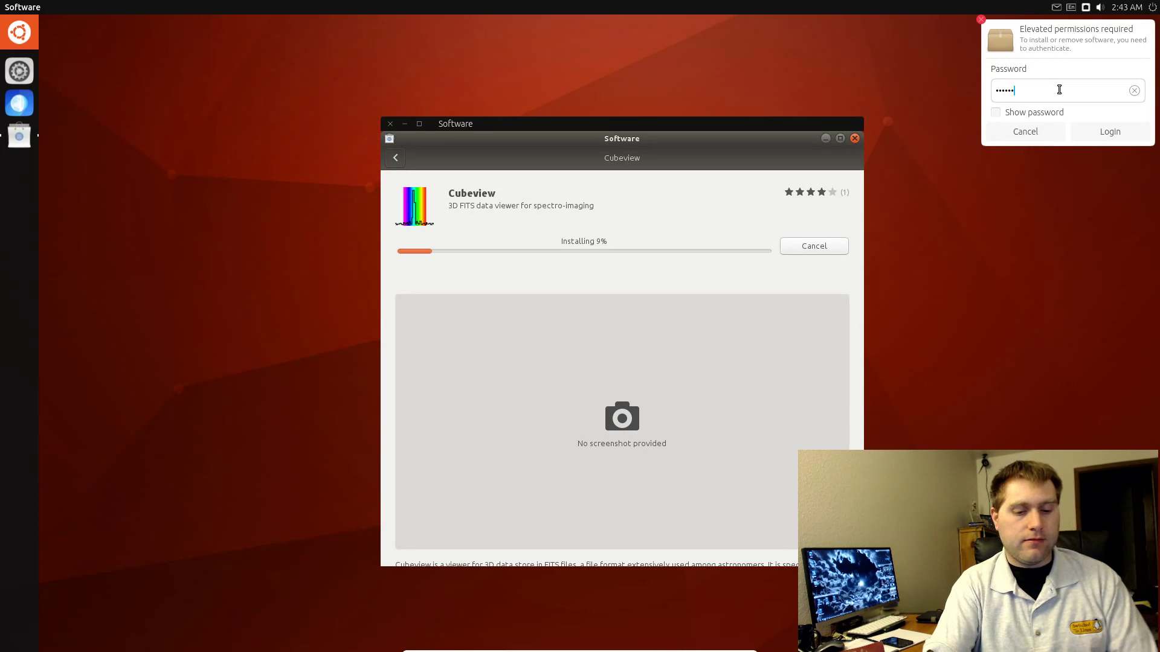
{"action": "key", "text": "Return"}
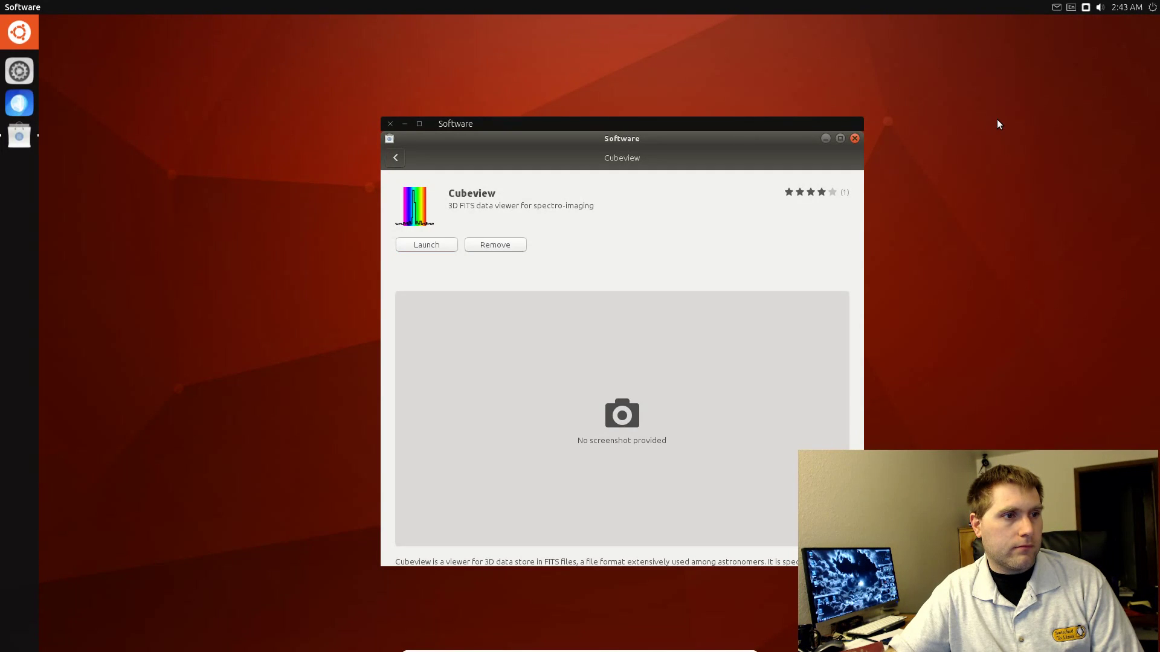
{"action": "left_click", "coordinate": [408, 245]}
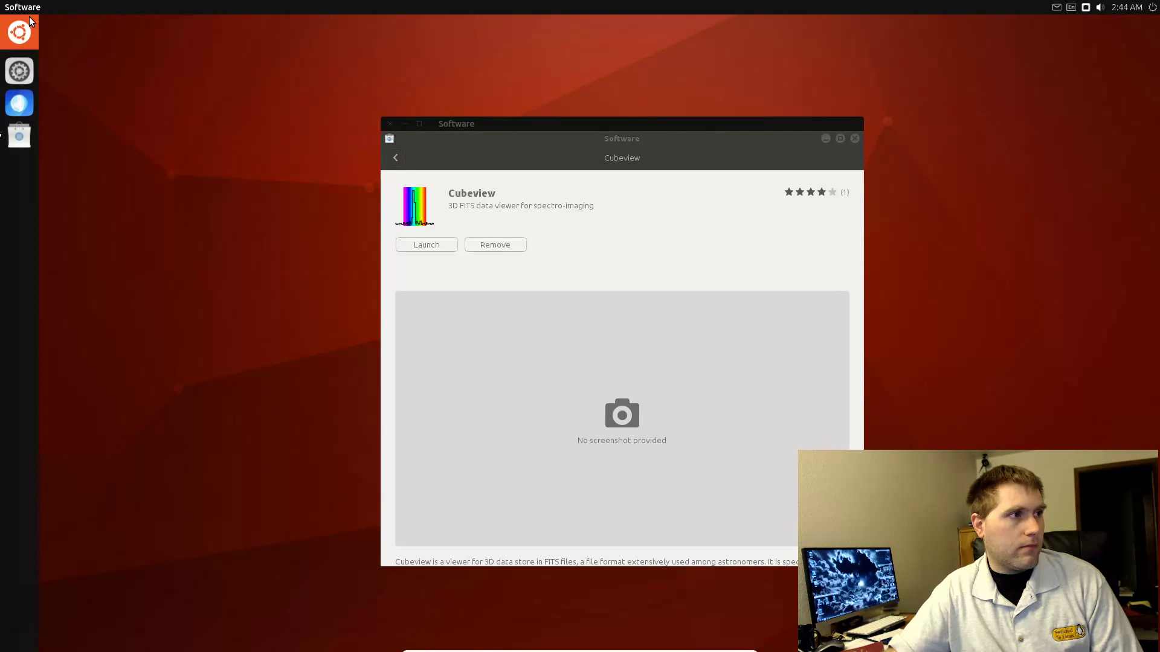
Step: Scroll the installed-apps list, then bring the Software window forward and close it
{"action": "left_click", "coordinate": [27, 34]}
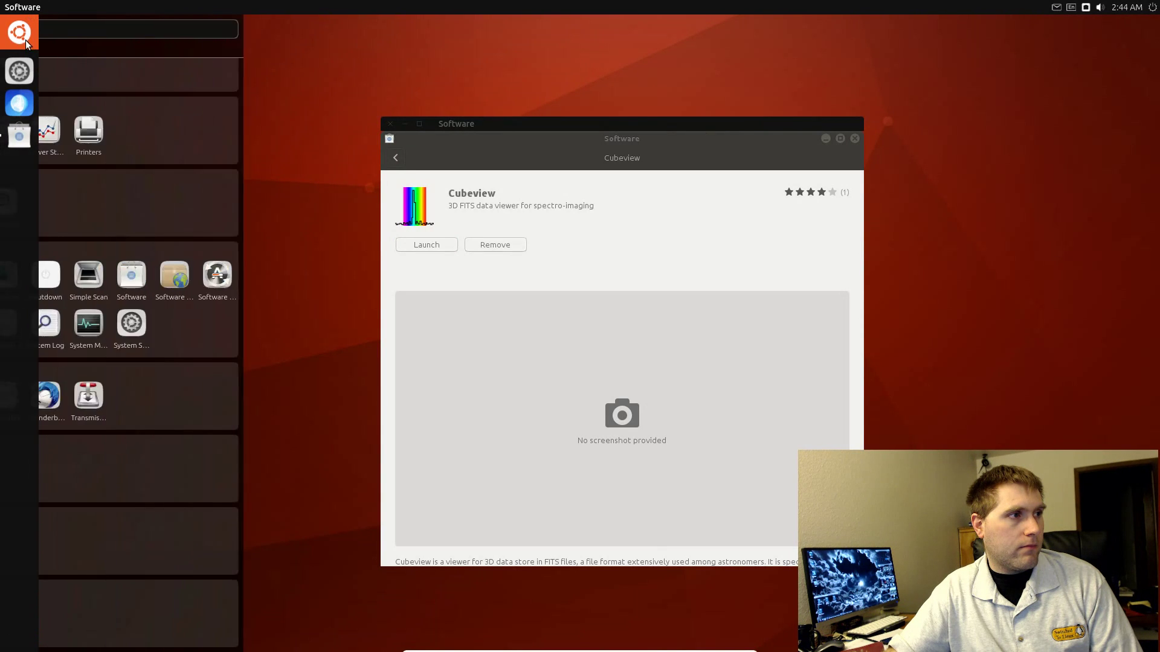
{"action": "scroll", "coordinate": [129, 94], "scroll_direction": "up", "scroll_amount": 10}
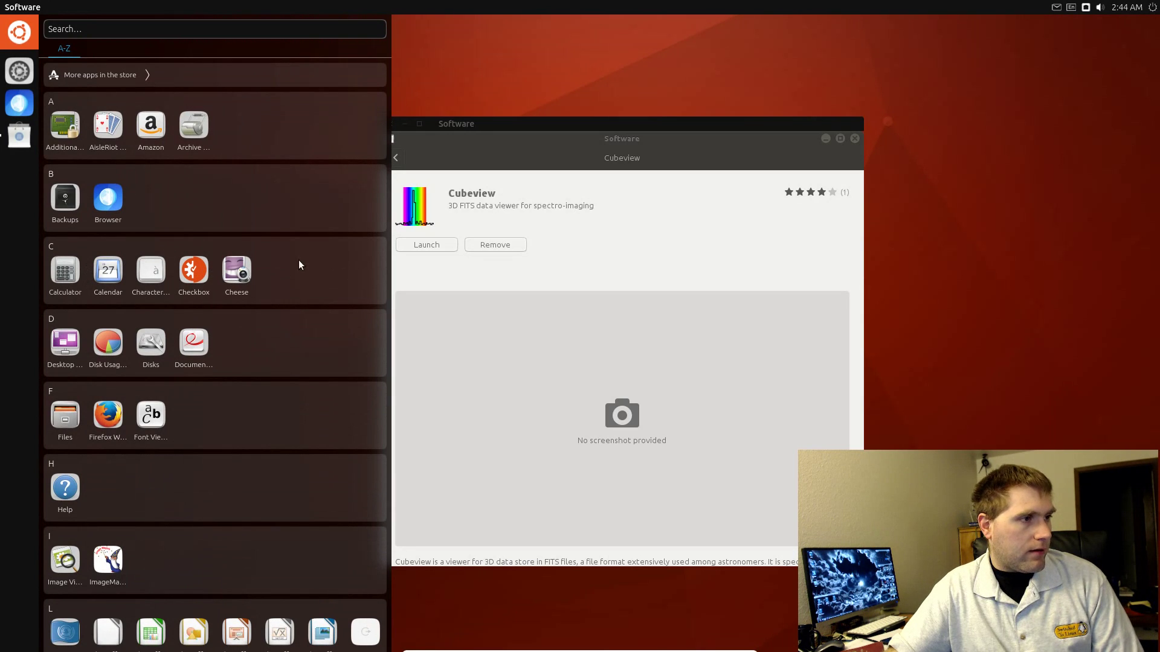
{"action": "left_click", "coordinate": [564, 143]}
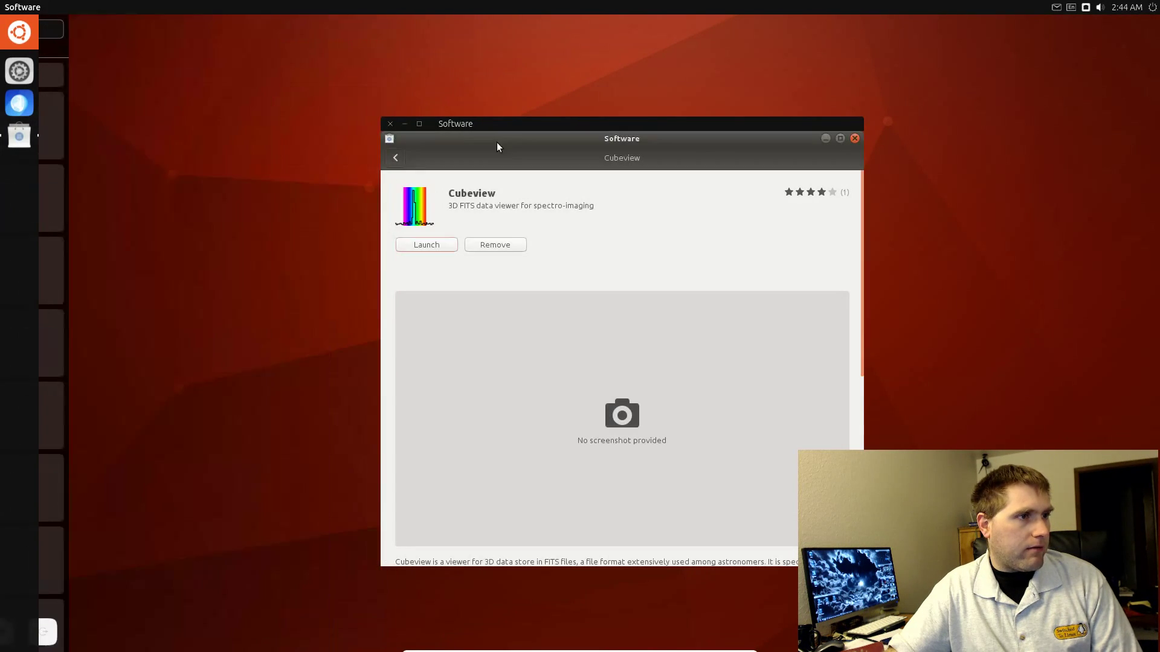
{"action": "left_click", "coordinate": [389, 124]}
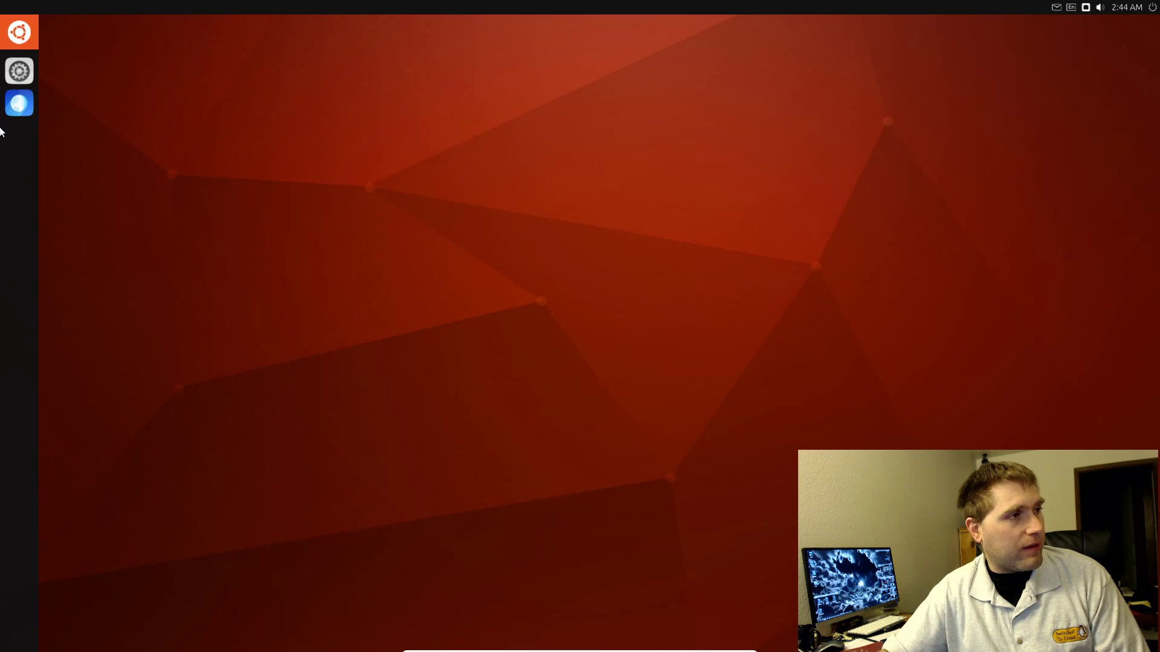
Step: Browse the installed-apps list once more and dismiss it, leaving the empty desktop
{"action": "left_click", "coordinate": [24, 27]}
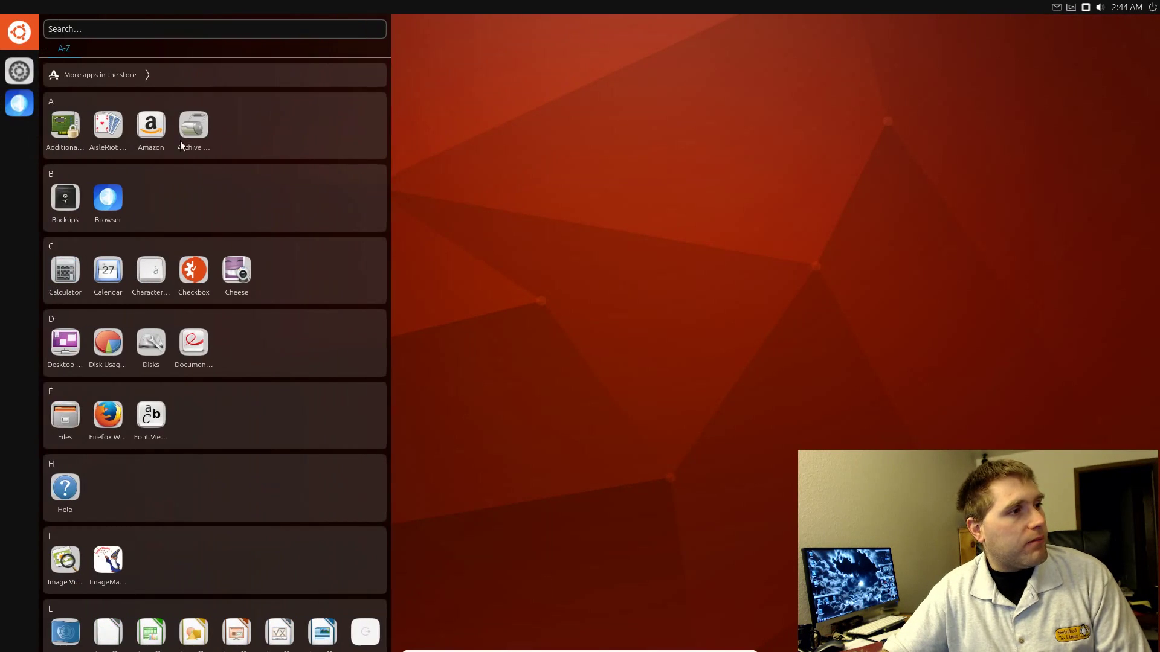
{"action": "scroll", "coordinate": [185, 207], "scroll_direction": "down", "scroll_amount": 15}
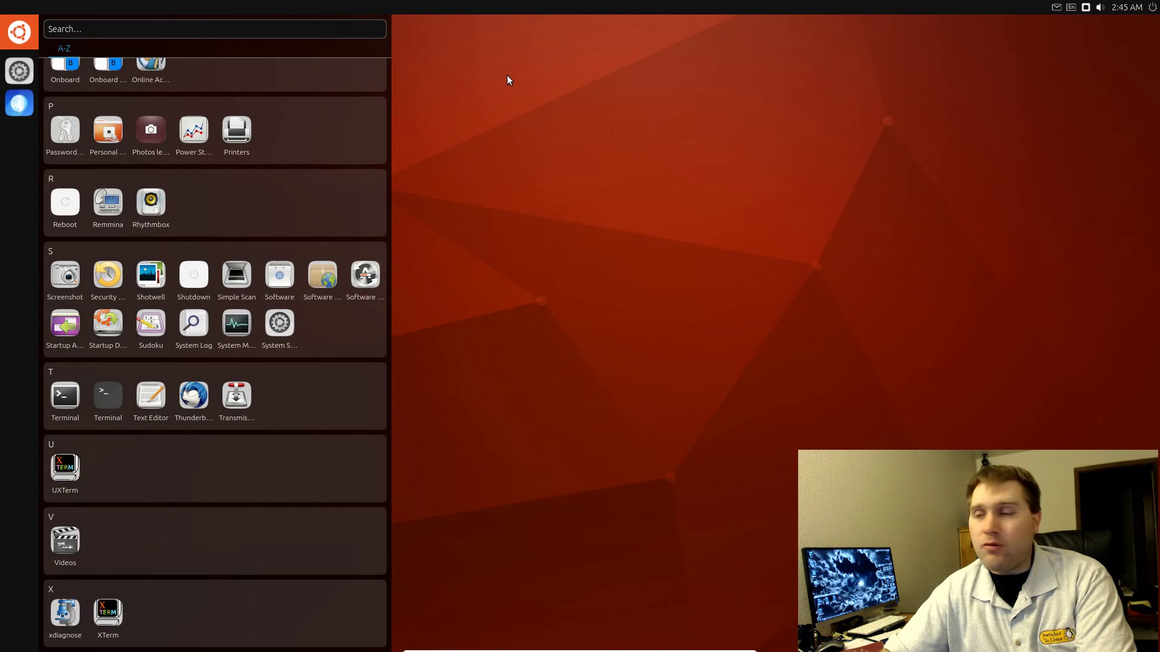
{"action": "scroll", "coordinate": [231, 108], "scroll_direction": "up", "scroll_amount": 1}
{"action": "scroll", "coordinate": [223, 104], "scroll_direction": "up", "scroll_amount": 9}
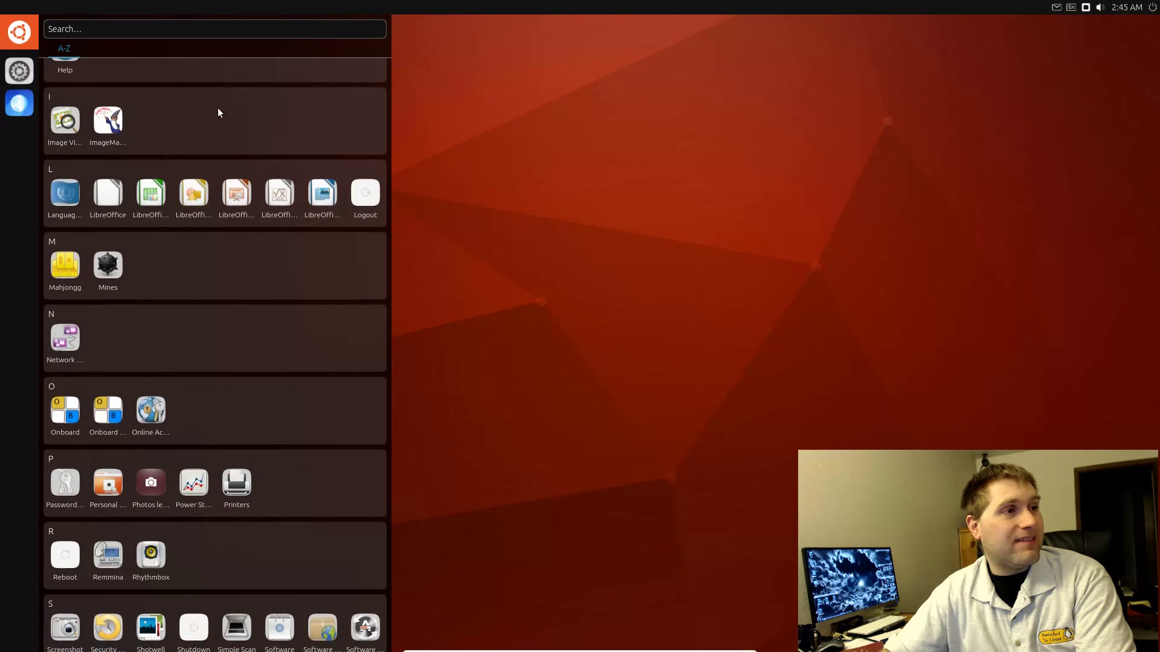
{"action": "left_click", "coordinate": [419, 119]}
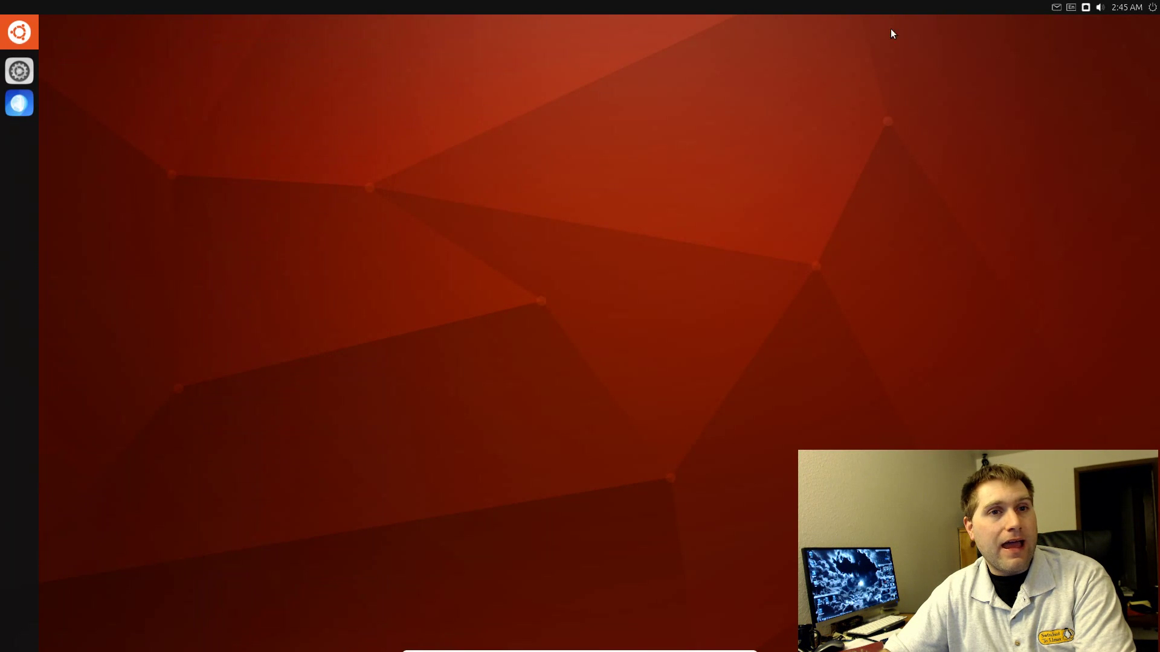
Step: Lock the session, unlock it with the passphrase, then choose Shut Down from the system menu
{"action": "left_click", "coordinate": [1147, 9]}
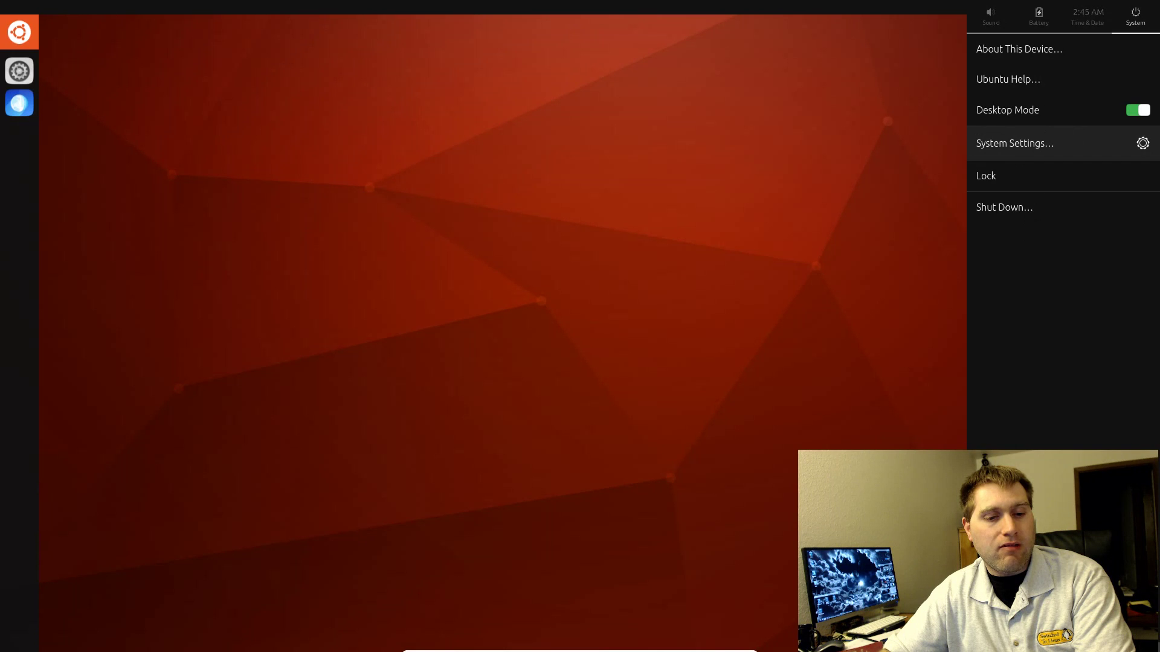
{"action": "left_click_drag", "start_coordinate": [1088, 646], "coordinate": [1092, 176]}
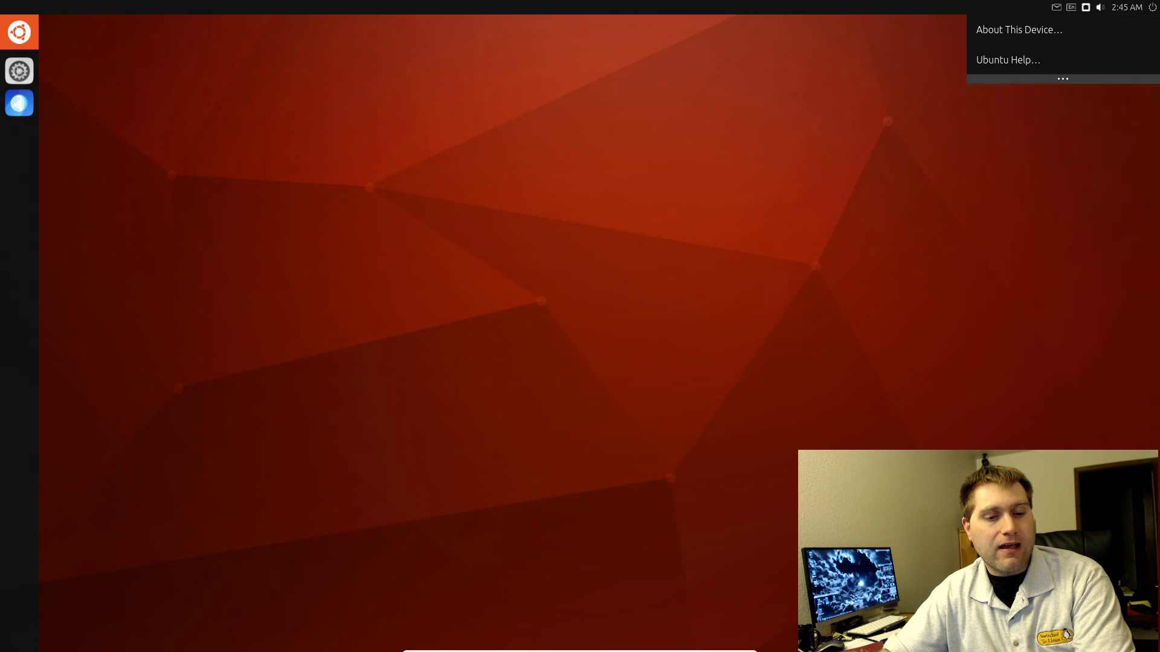
{"action": "left_click", "coordinate": [1144, 6]}
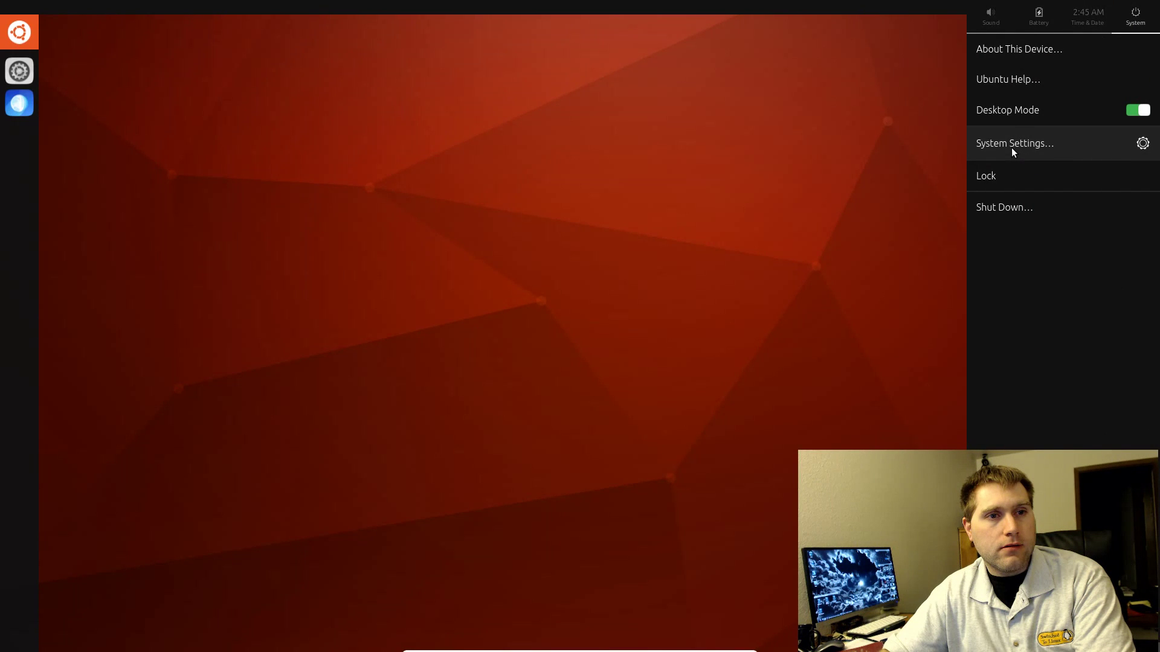
{"action": "left_click", "coordinate": [991, 185]}
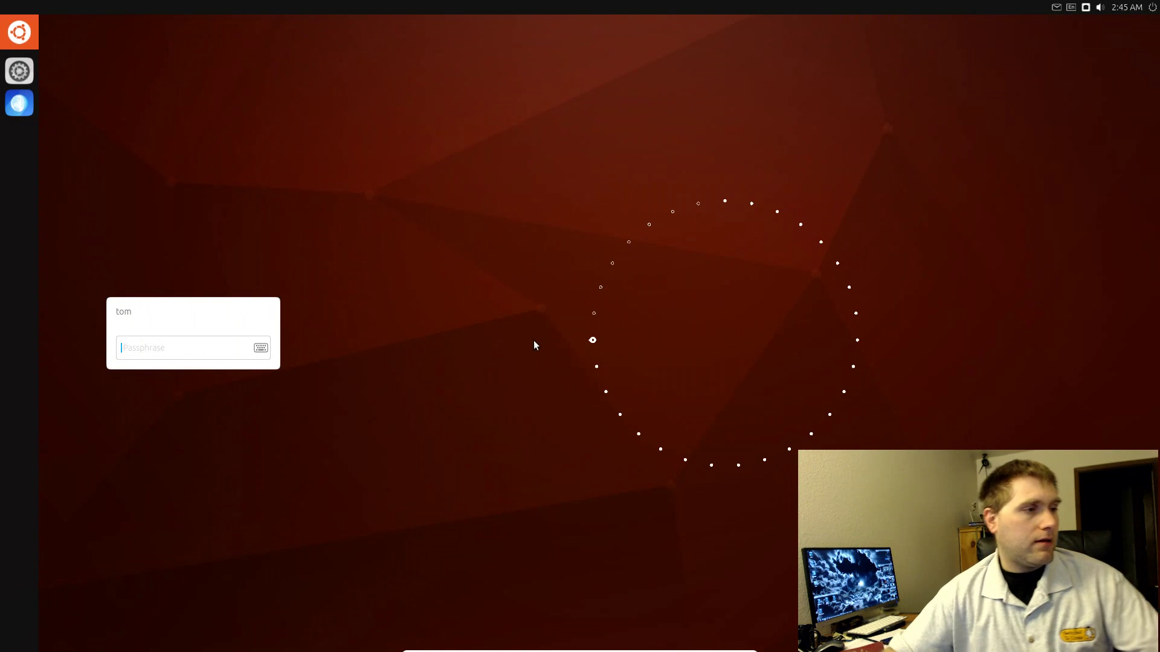
{"action": "type", "text": "******"}
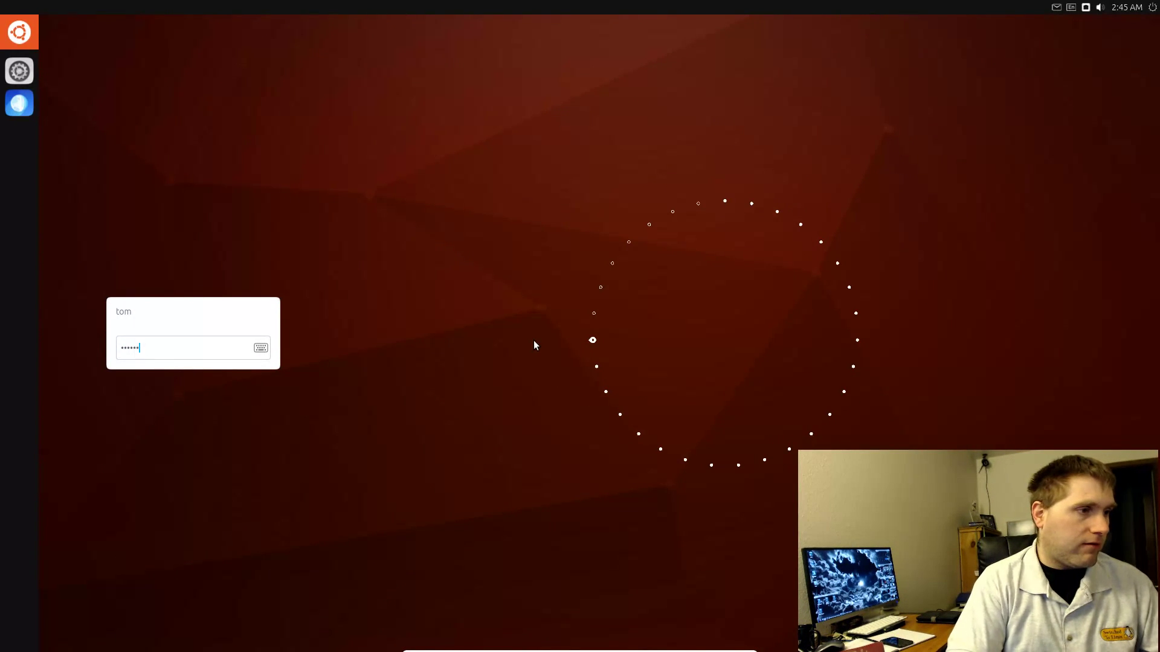
{"action": "key", "text": "Return"}
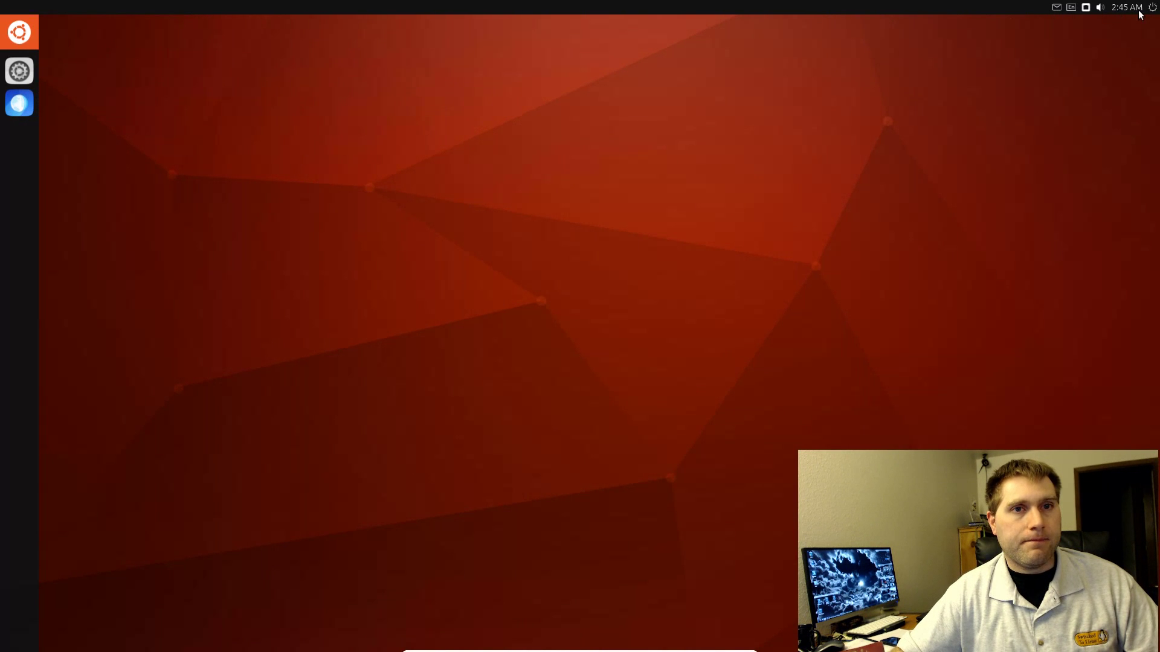
{"action": "left_click", "coordinate": [1152, 11]}
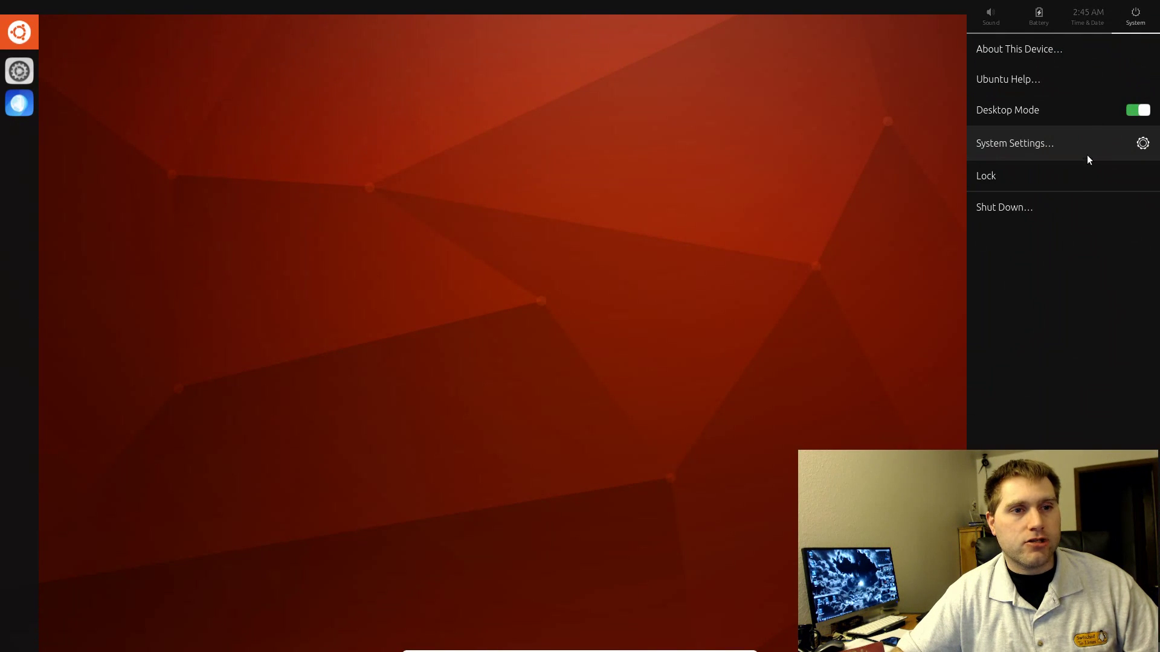
{"action": "left_click", "coordinate": [1047, 212]}
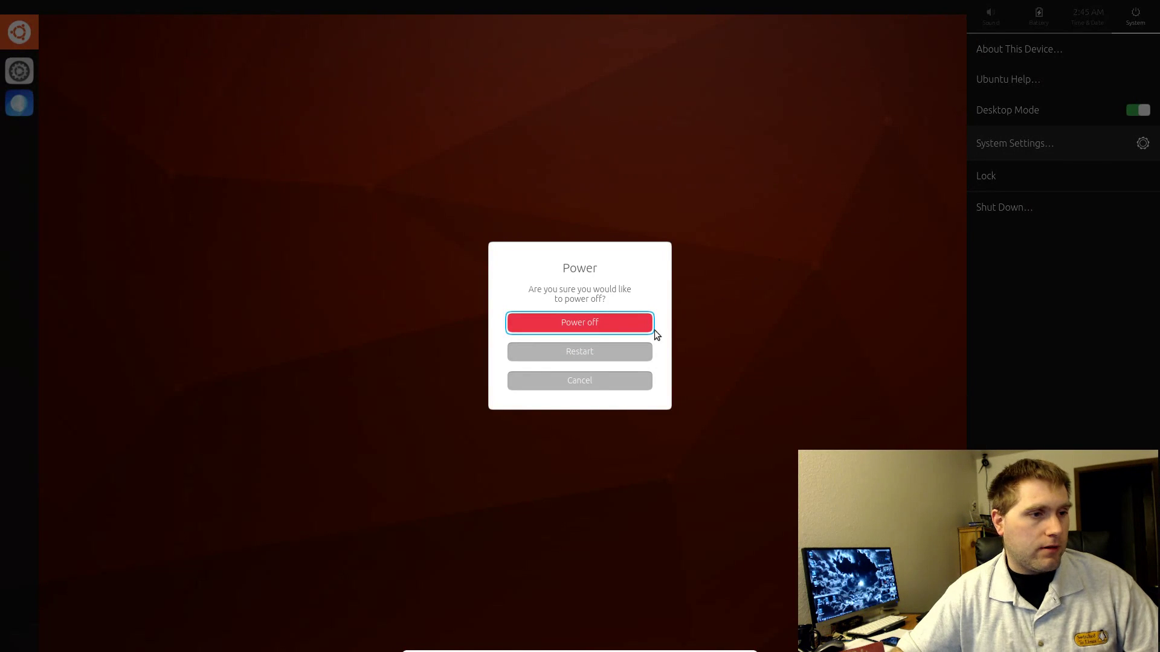
Step: Confirm Power off in the Power dialog
{"action": "left_click", "coordinate": [596, 324]}
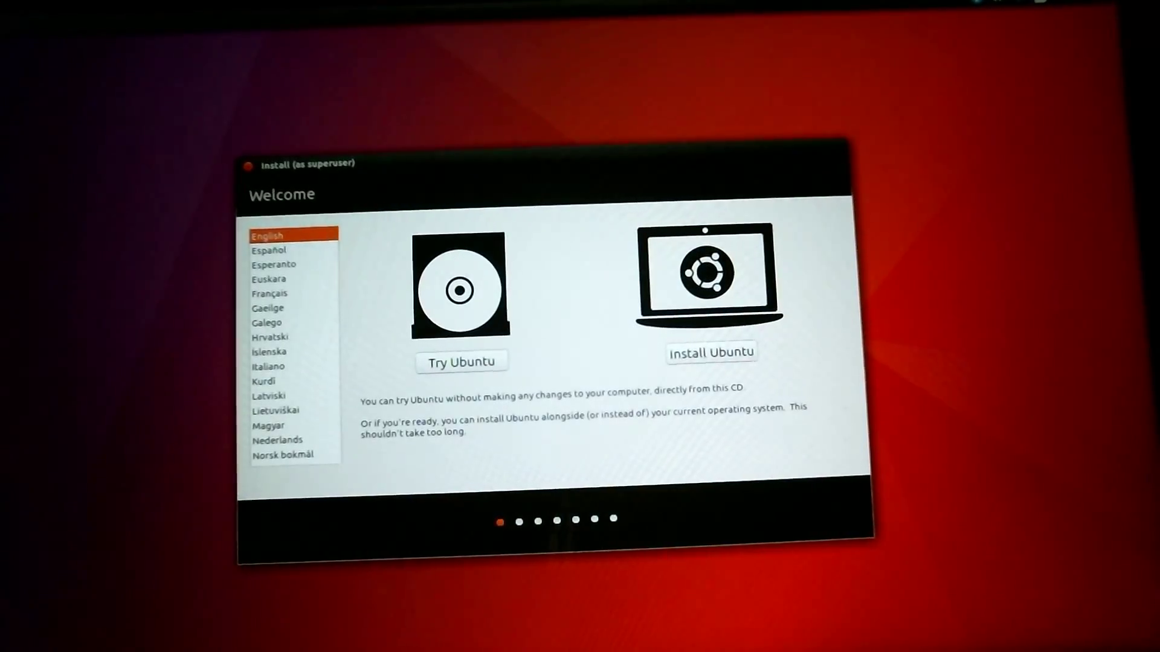
Step: Choose Try Ubuntu on the live installer's Welcome screen
{"action": "left_click", "coordinate": [468, 360]}
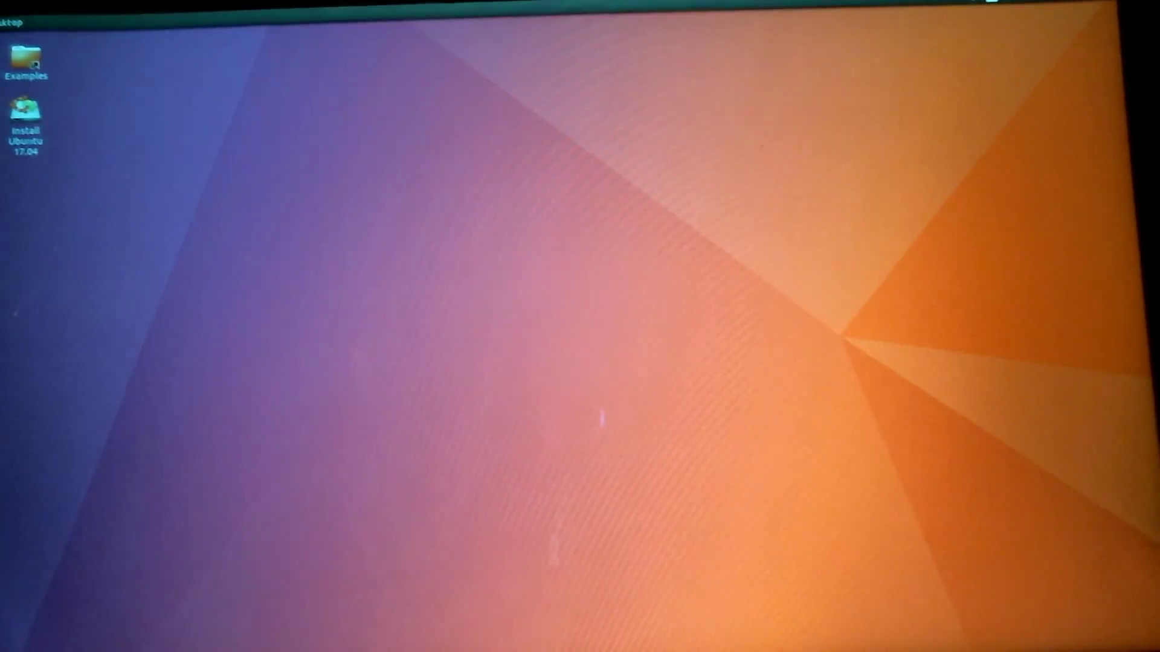
Step: View and dismiss the shortcuts overview, toggle the Dash with Super, and open the power indicator menu
{"action": "key", "text": "super"}
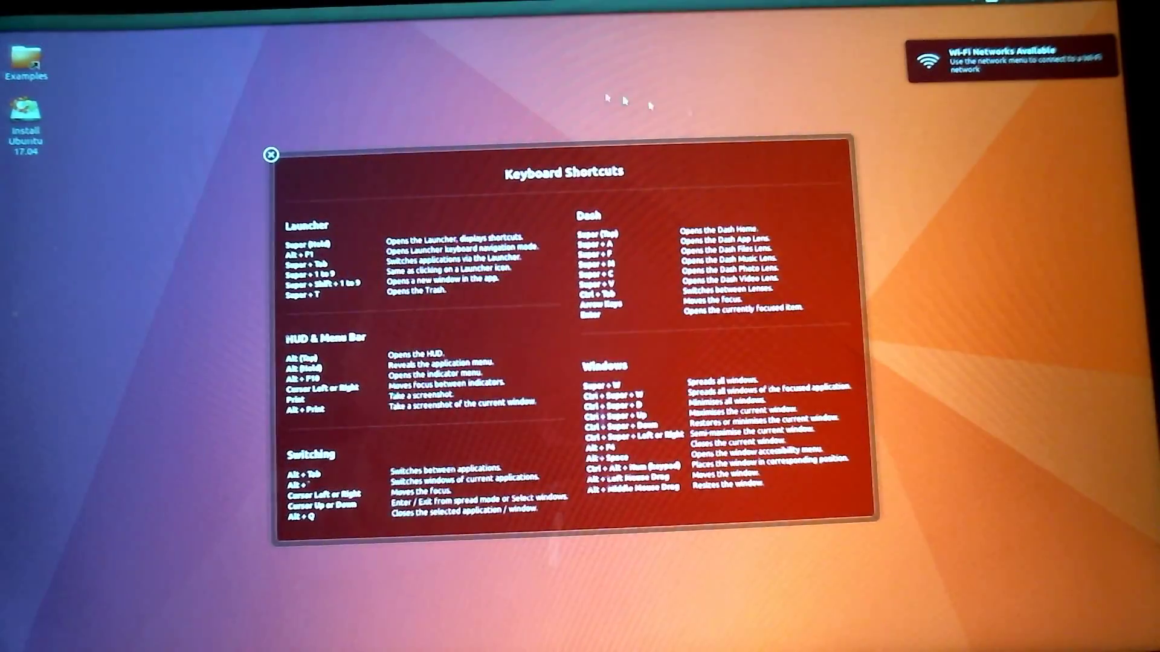
{"action": "left_click", "coordinate": [270, 154]}
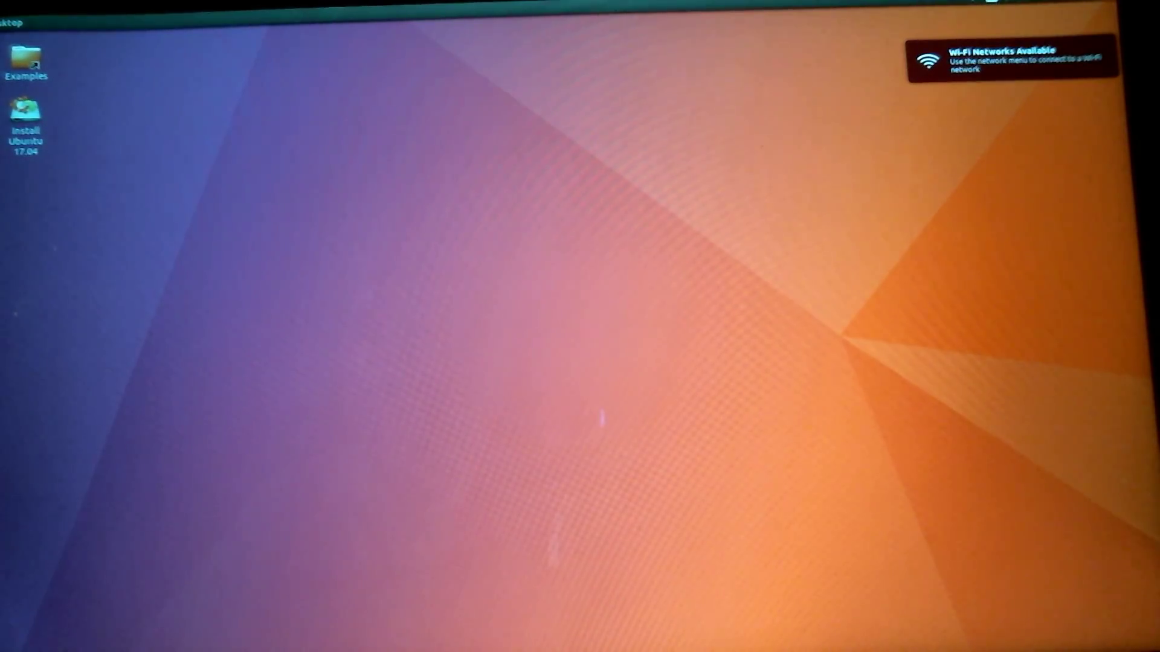
{"action": "key", "text": "super"}
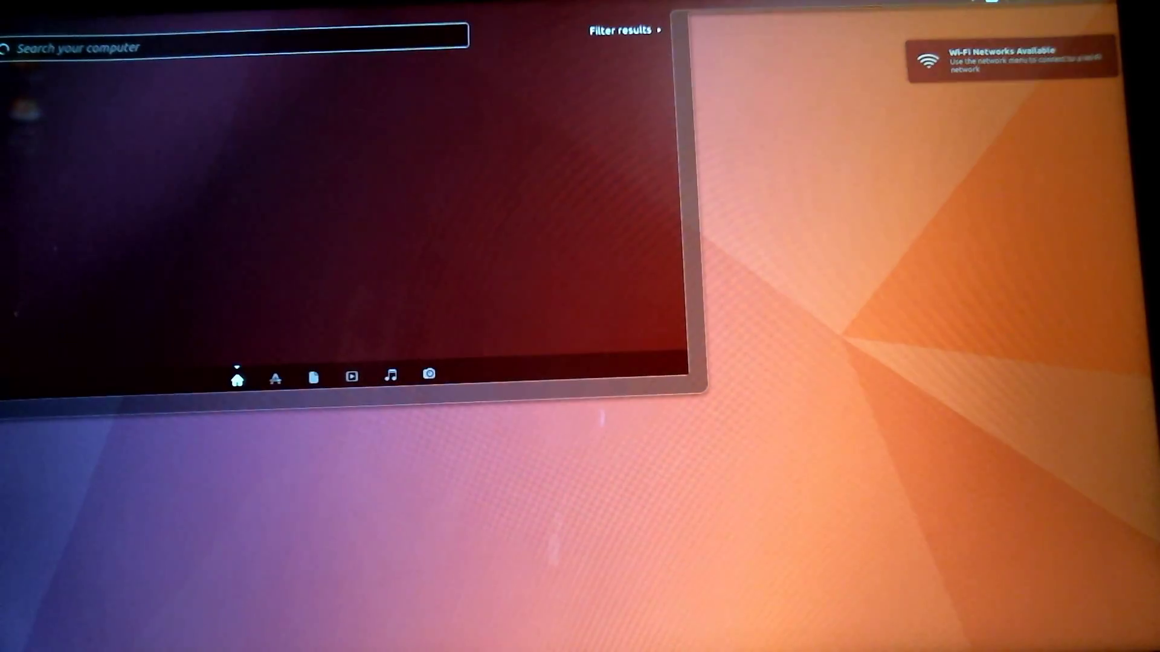
{"action": "key", "text": "super"}
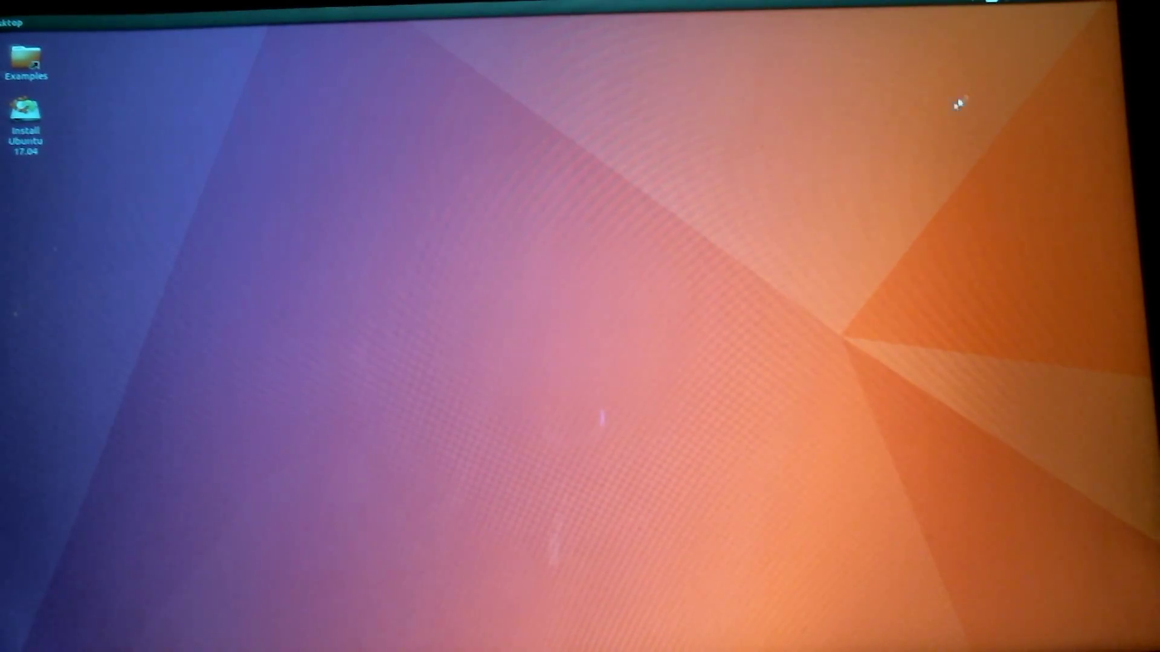
{"action": "left_click", "coordinate": [1107, 3]}
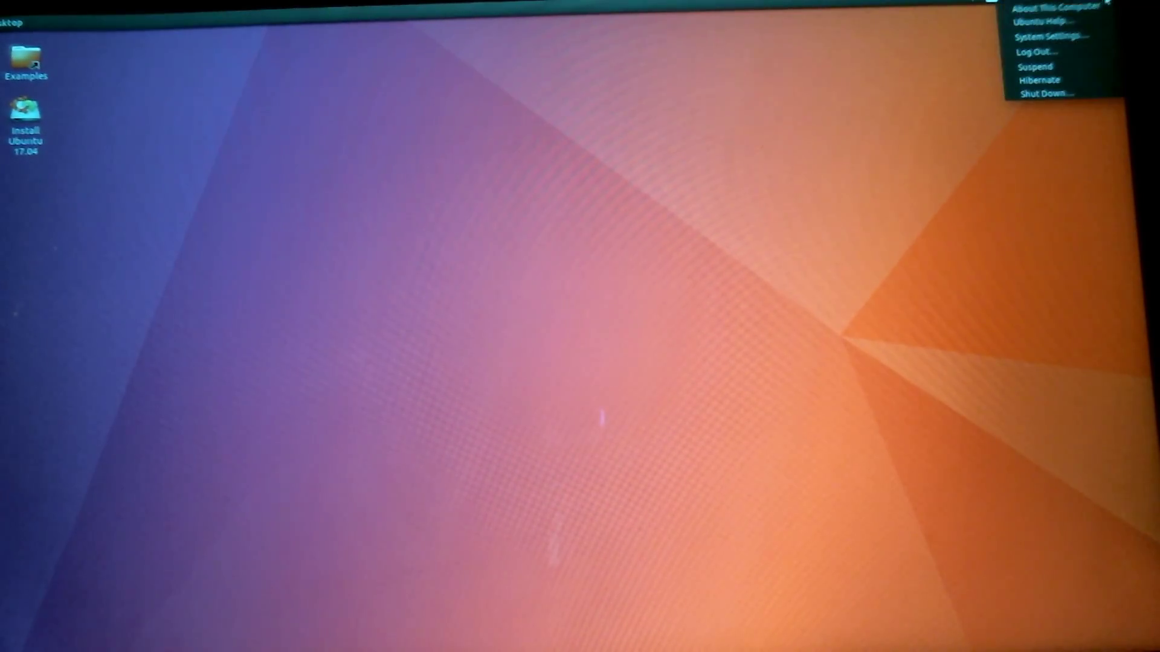
Step: Log out of Unity 7, select the Unity8 session, and enter the live username to sign in
{"action": "left_click", "coordinate": [1051, 58]}
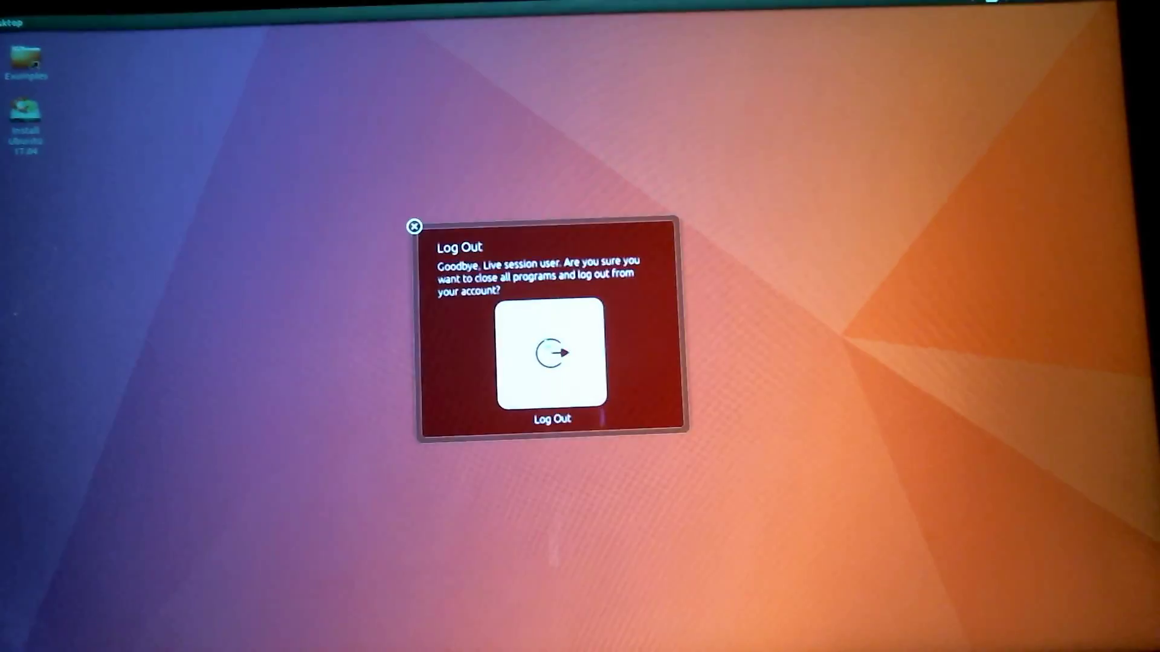
{"action": "left_click", "coordinate": [554, 339]}
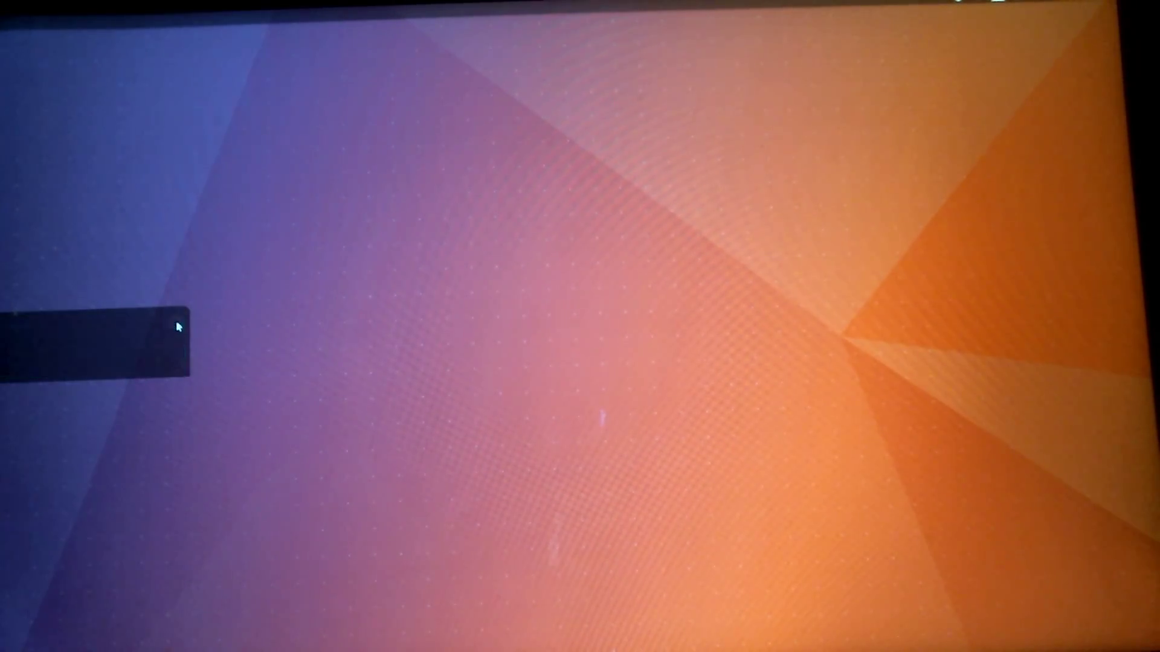
{"action": "left_click", "coordinate": [113, 376]}
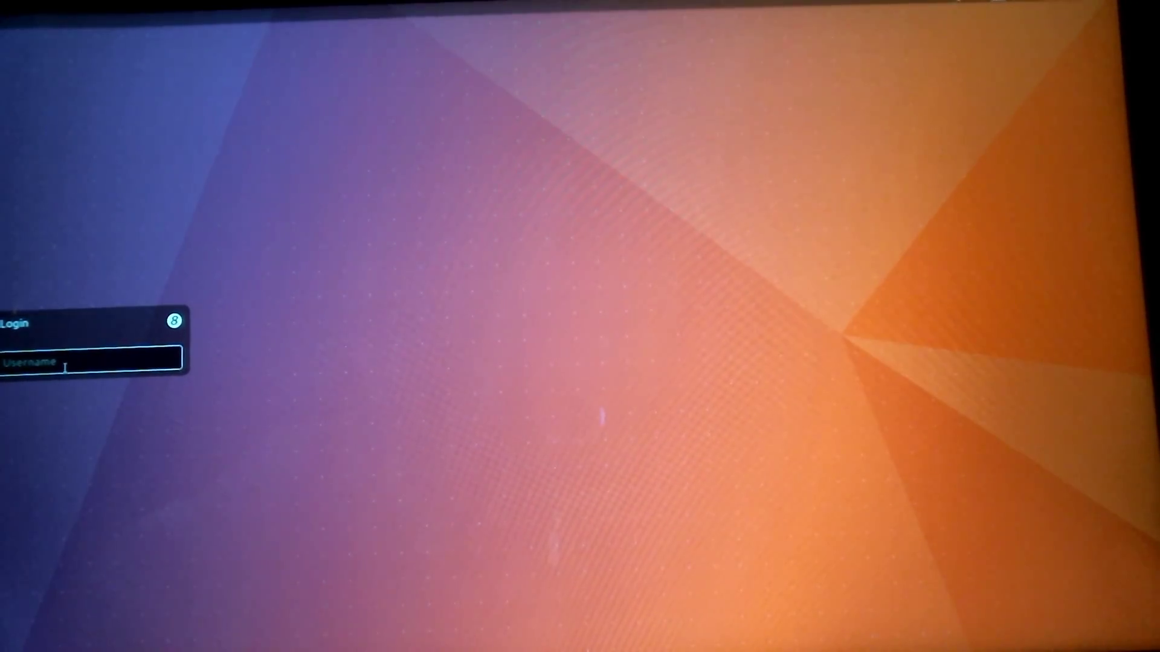
{"action": "type", "text": "untu"}
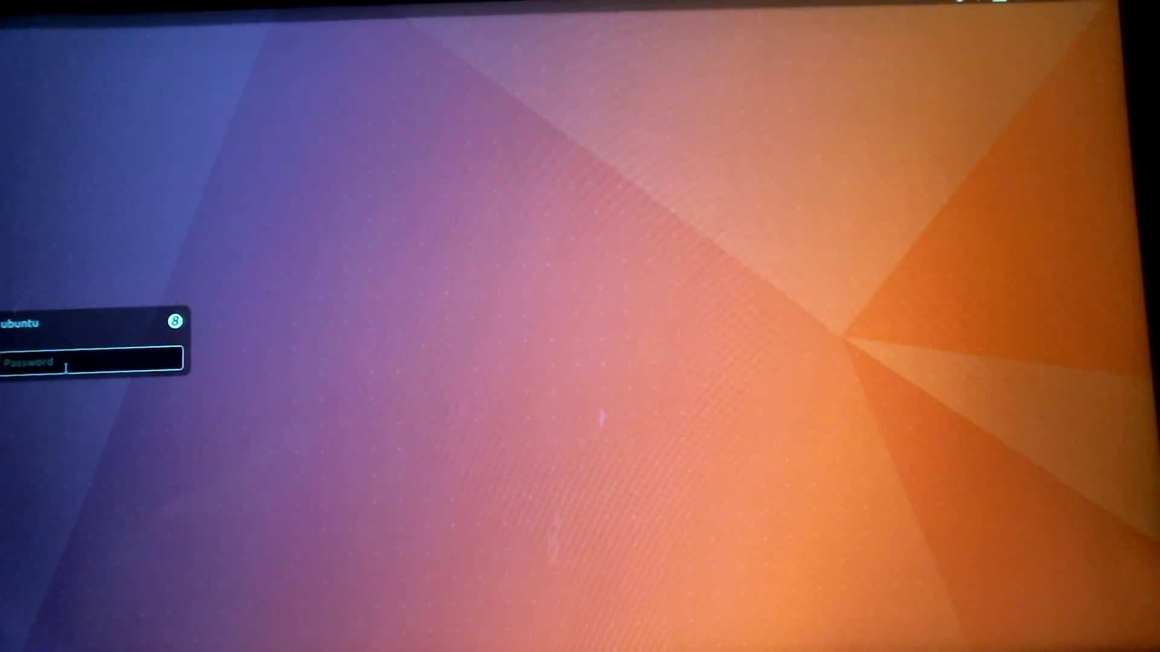
{"action": "key", "text": "Return"}
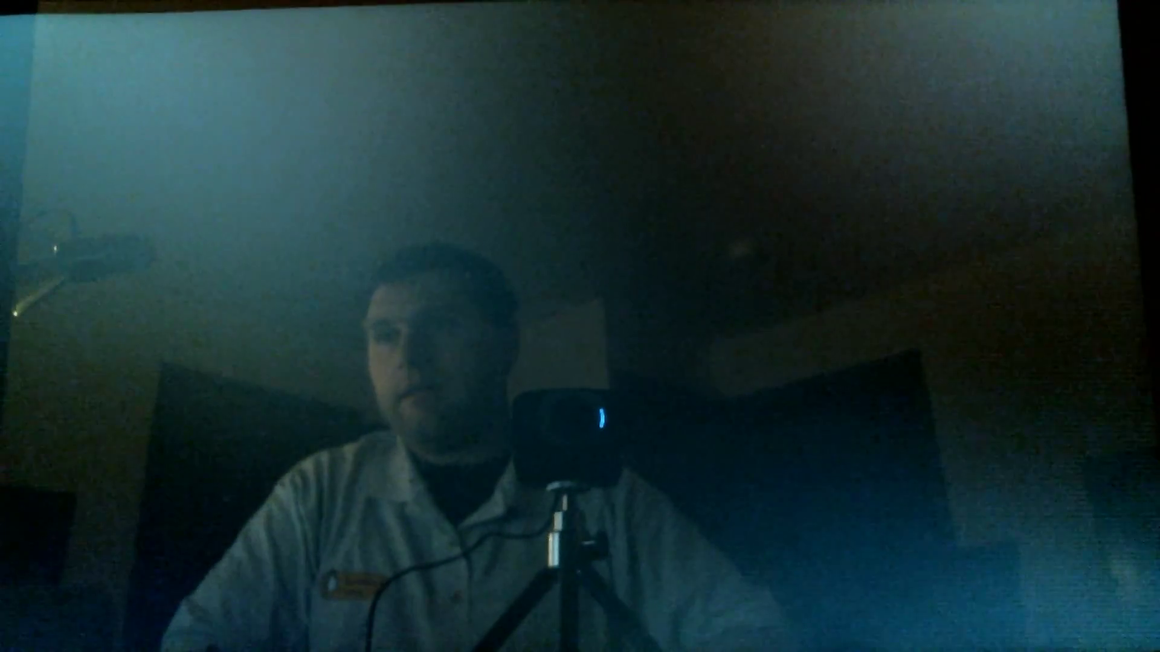